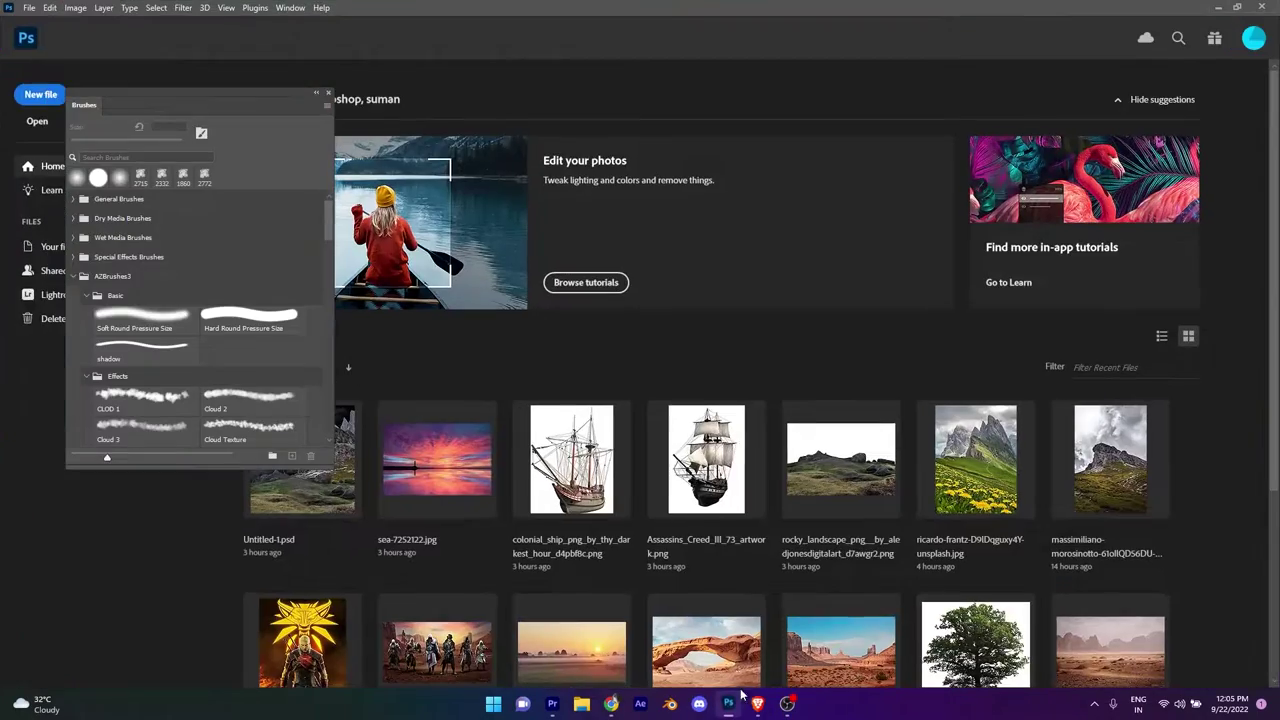
Create a new document and give it a black Solid Color fill background.
{"action": "left_click", "coordinate": [29, 7]}
{"action": "left_click", "coordinate": [42, 22]}
{"action": "key", "text": "Return"}
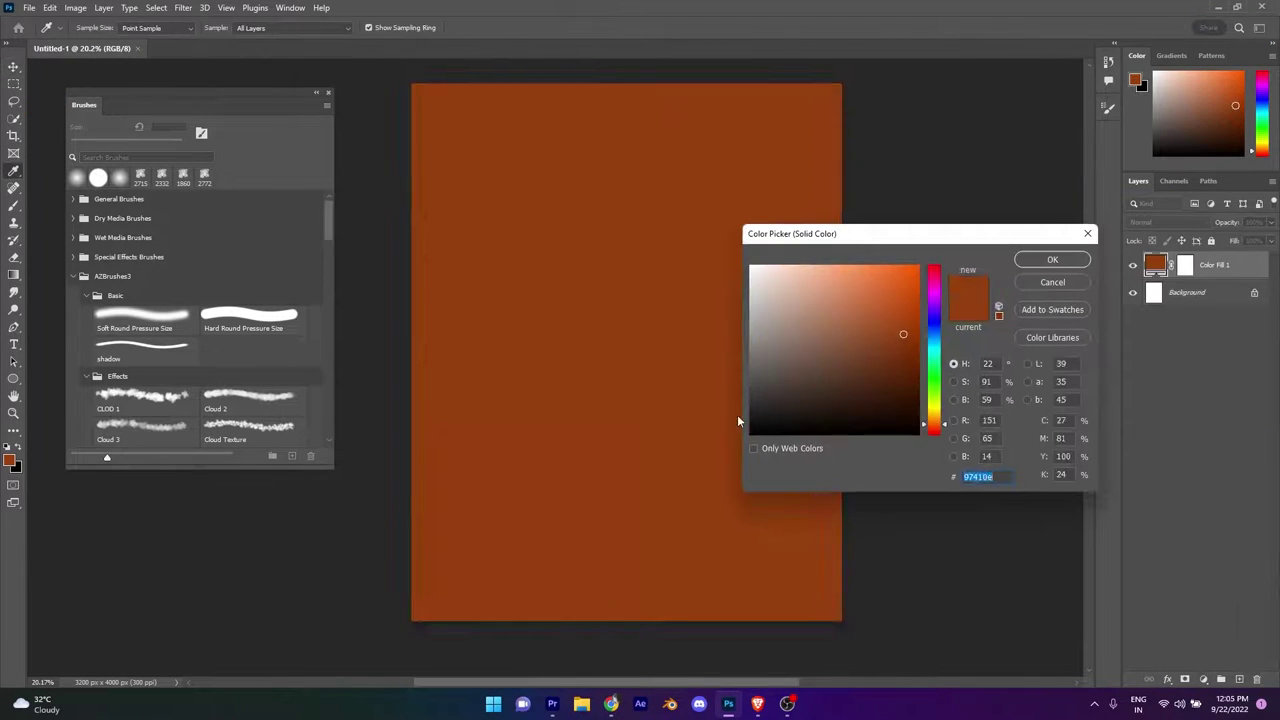
{"action": "left_click", "coordinate": [752, 432]}
{"action": "left_click", "coordinate": [1051, 257]}
Place Embedded the hooded assassin image into the document.
{"action": "left_click", "coordinate": [29, 7]}
{"action": "left_click", "coordinate": [91, 272]}
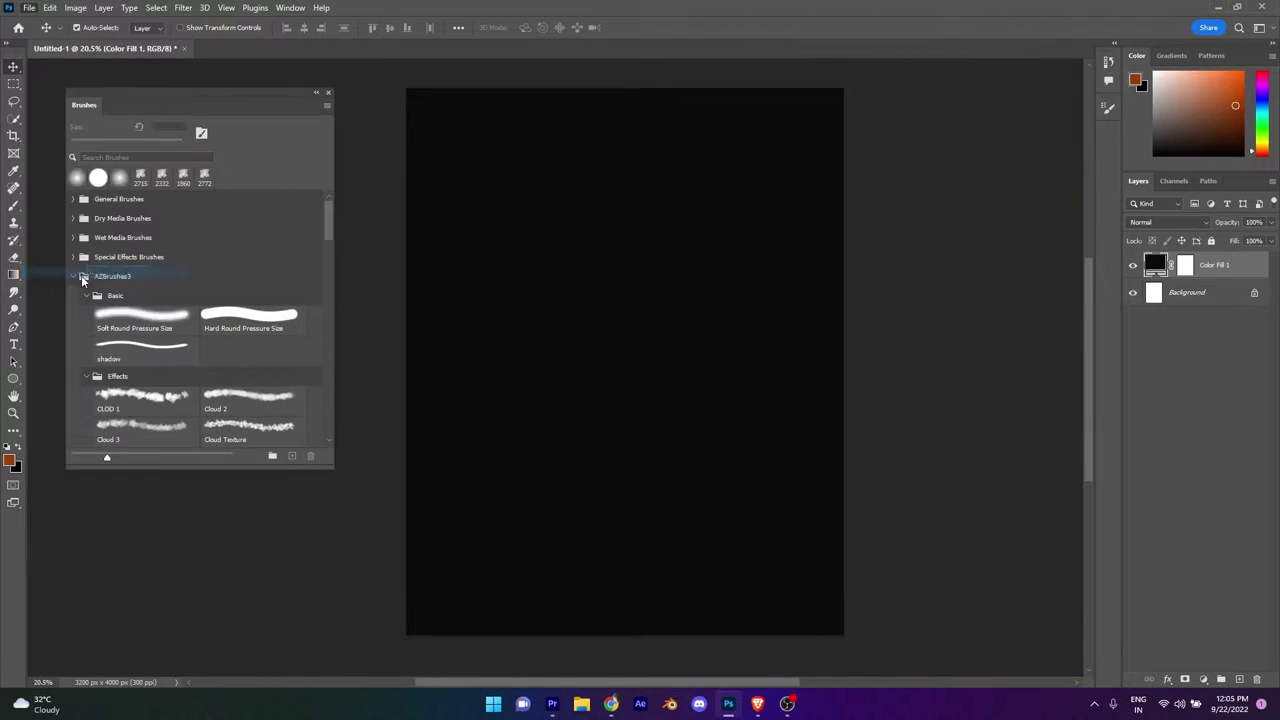
{"action": "scroll", "coordinate": [500, 350], "scroll_direction": "down", "scroll_amount": 5}
{"action": "double_click", "coordinate": [497, 365]}
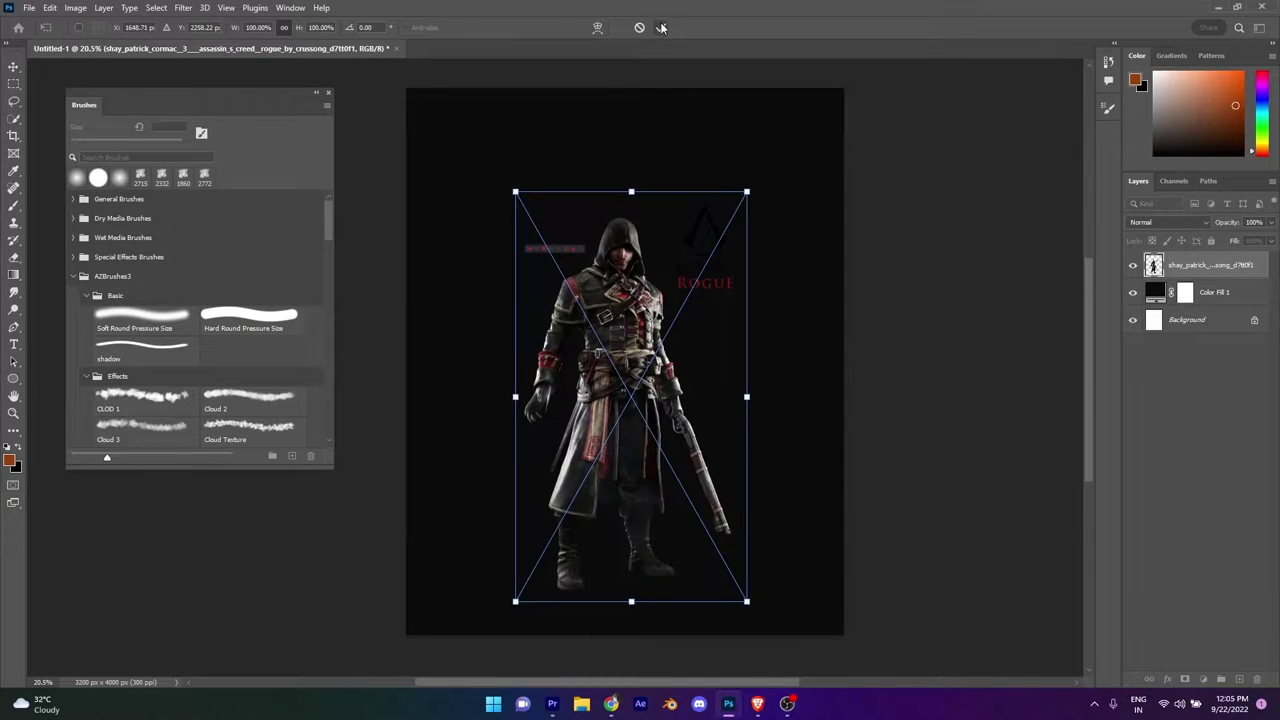
Commit the placed assassin image and apply an option from its layer context menu.
{"action": "key", "text": "Return"}
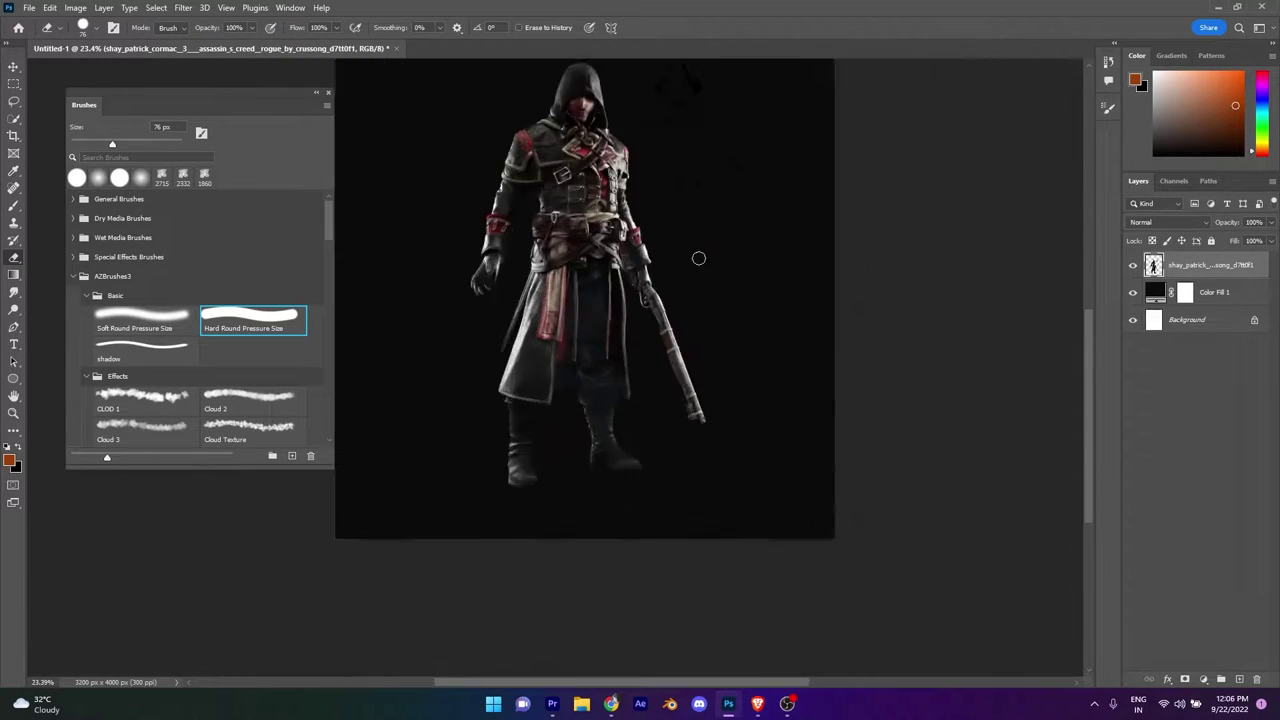
{"action": "left_click", "coordinate": [18, 68]}
{"action": "right_click", "coordinate": [1237, 258]}
{"action": "left_click", "coordinate": [1143, 309]}
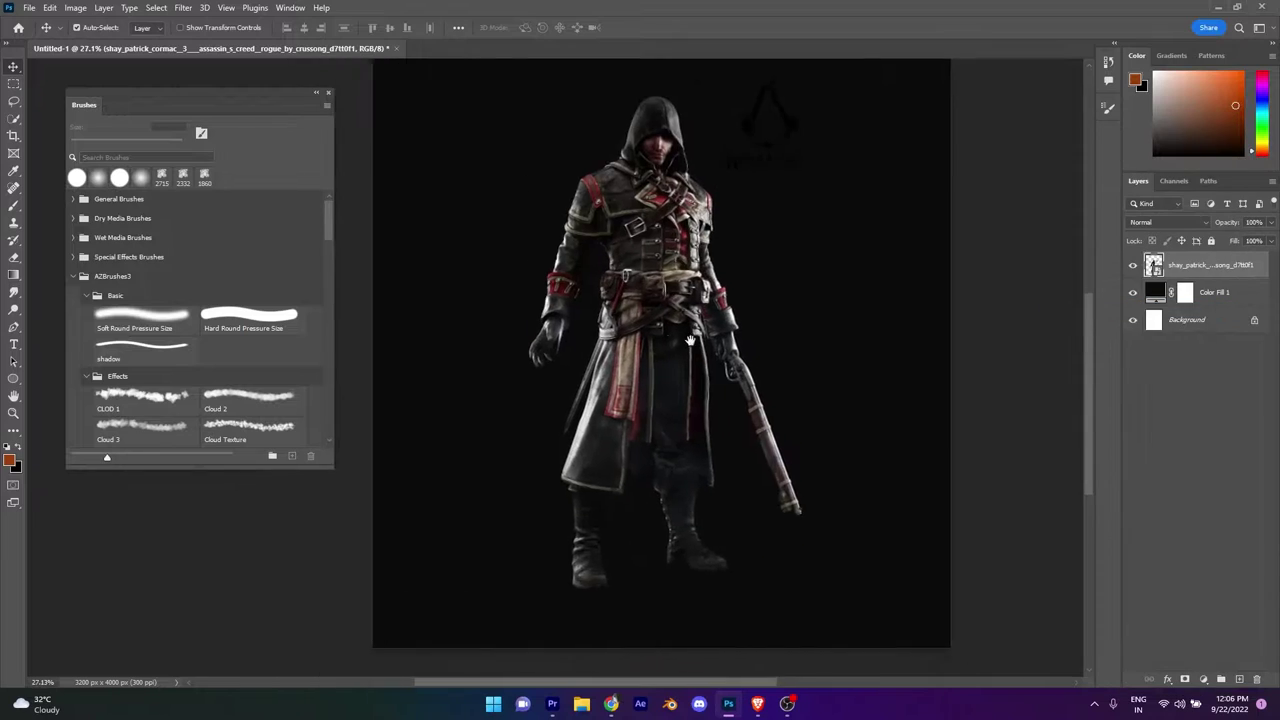
Place Embedded the floating rock island image into the poster.
{"action": "left_click", "coordinate": [29, 7]}
{"action": "left_click", "coordinate": [91, 272]}
{"action": "scroll", "coordinate": [467, 370], "scroll_direction": "down", "scroll_amount": 3}
{"action": "left_click", "coordinate": [500, 215]}
{"action": "key", "text": "Return"}
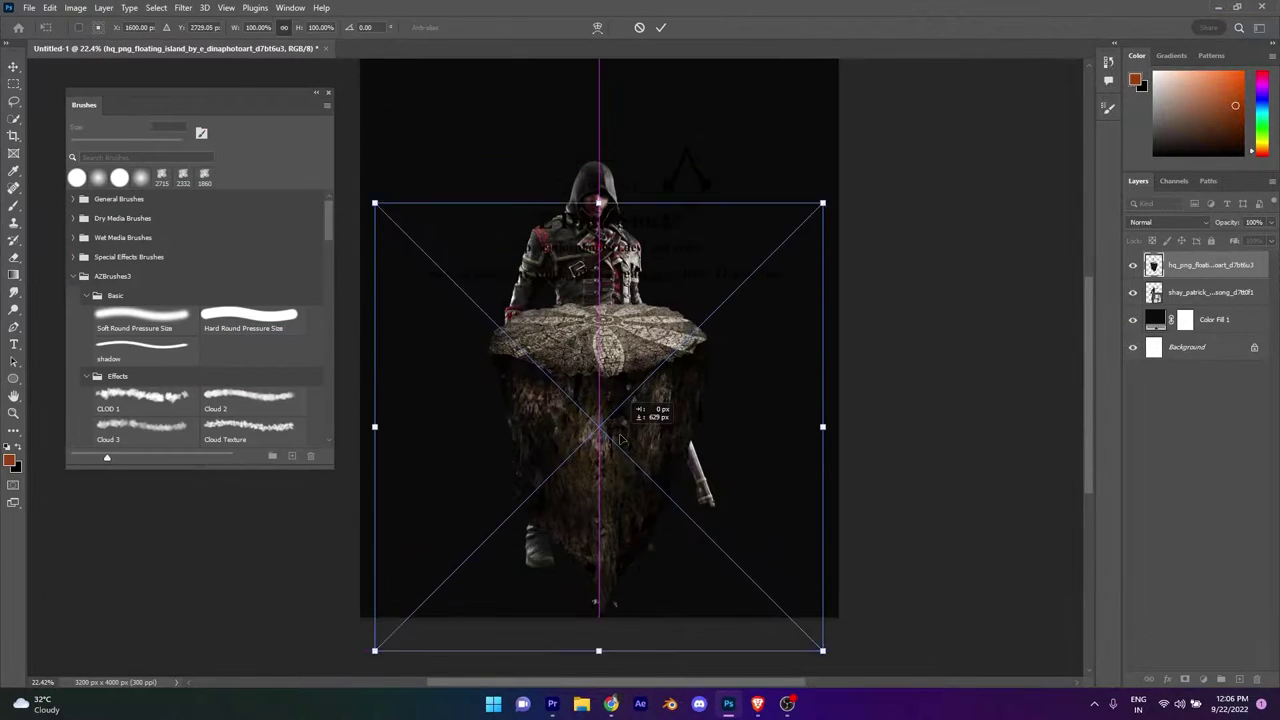
{"action": "key", "text": "Return"}
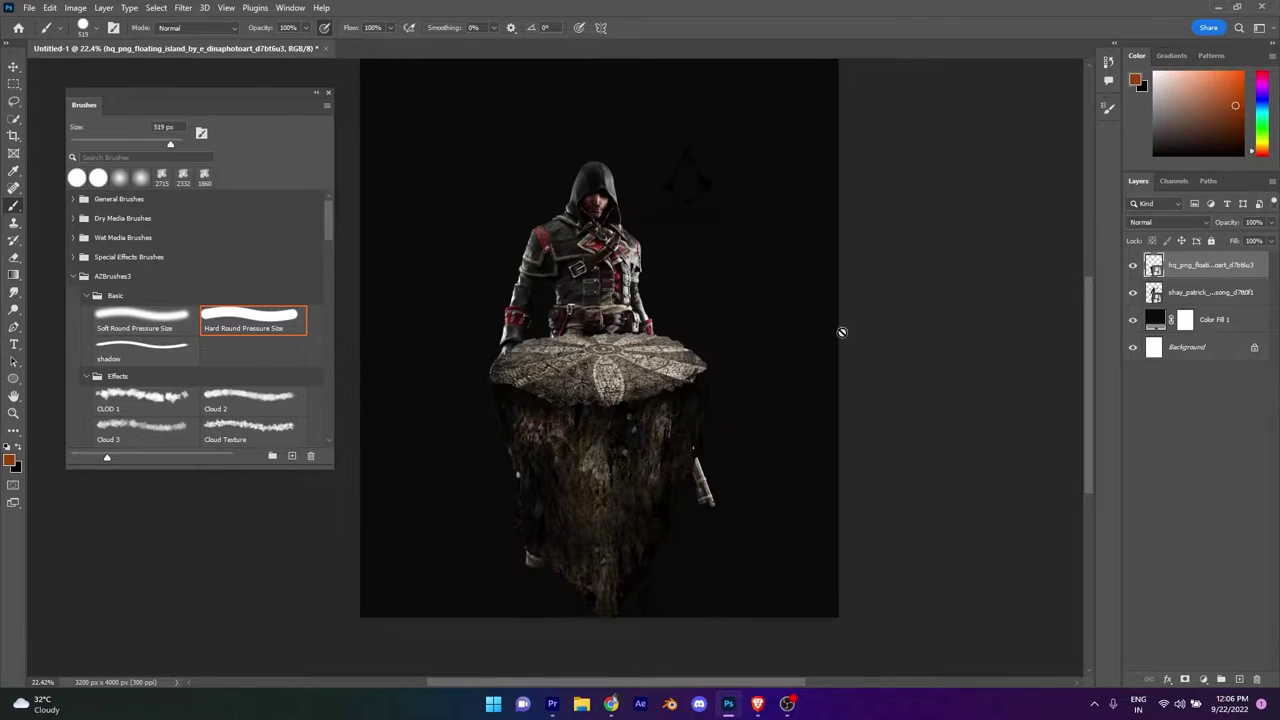
Move the assassin layer above the island and scale him to stand on the rock.
{"action": "left_click_drag", "start_coordinate": [1259, 297], "coordinate": [1259, 262]}
{"action": "key", "text": "ctrl+t"}
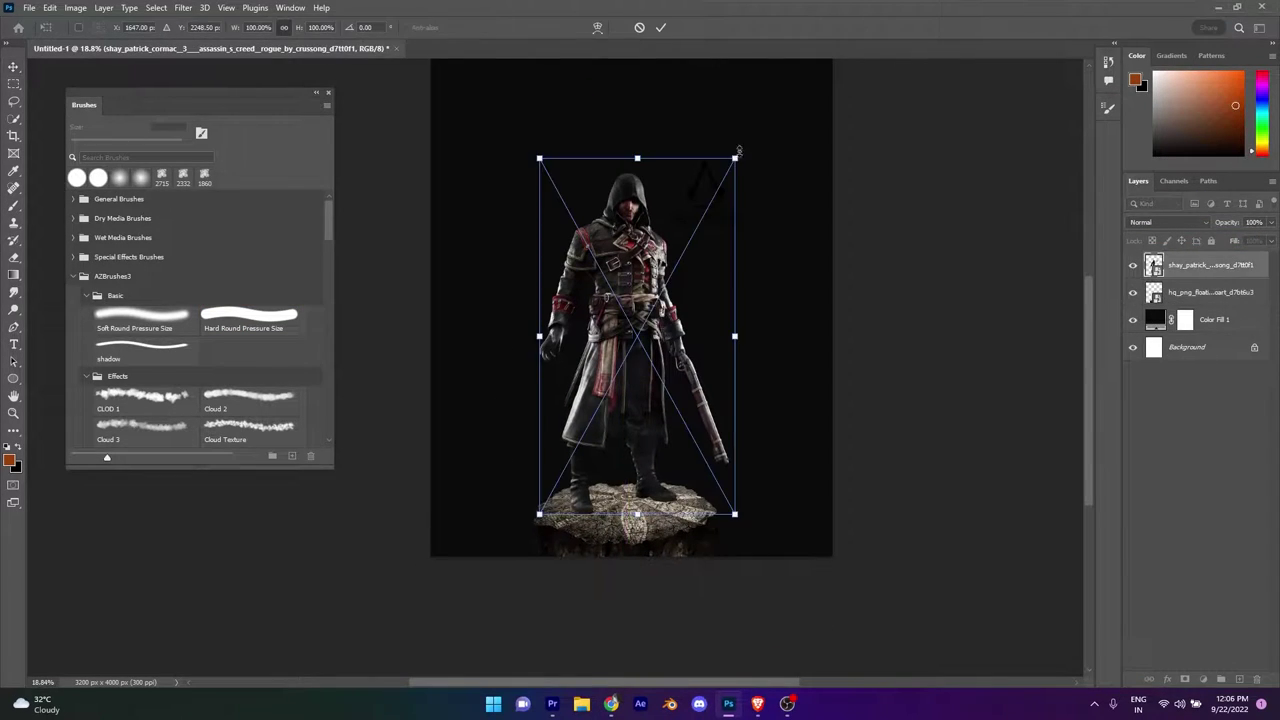
{"action": "left_click_drag", "start_coordinate": [640, 300], "coordinate": [672, 298]}
{"action": "scroll", "coordinate": [660, 373], "scroll_direction": "down", "scroll_amount": 1}
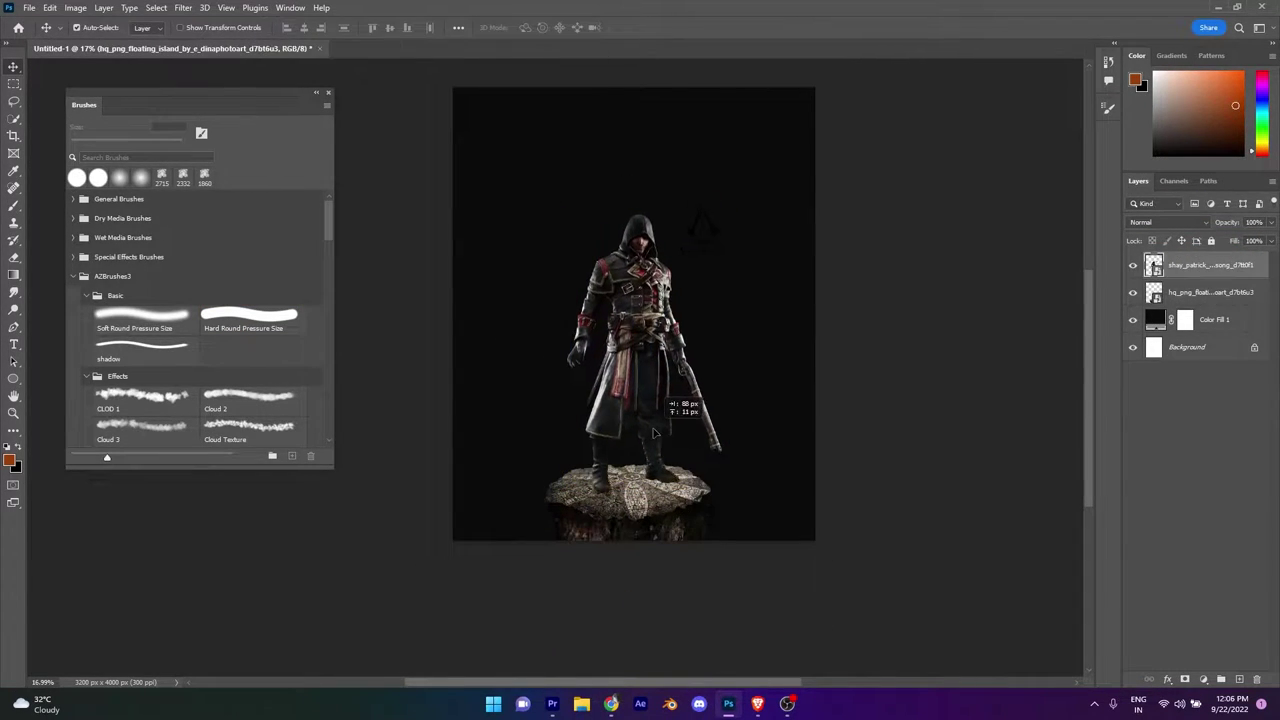
{"action": "scroll", "coordinate": [651, 430], "scroll_direction": "down", "scroll_amount": 2}
{"action": "scroll", "coordinate": [700, 390], "scroll_direction": "up", "scroll_amount": 3}
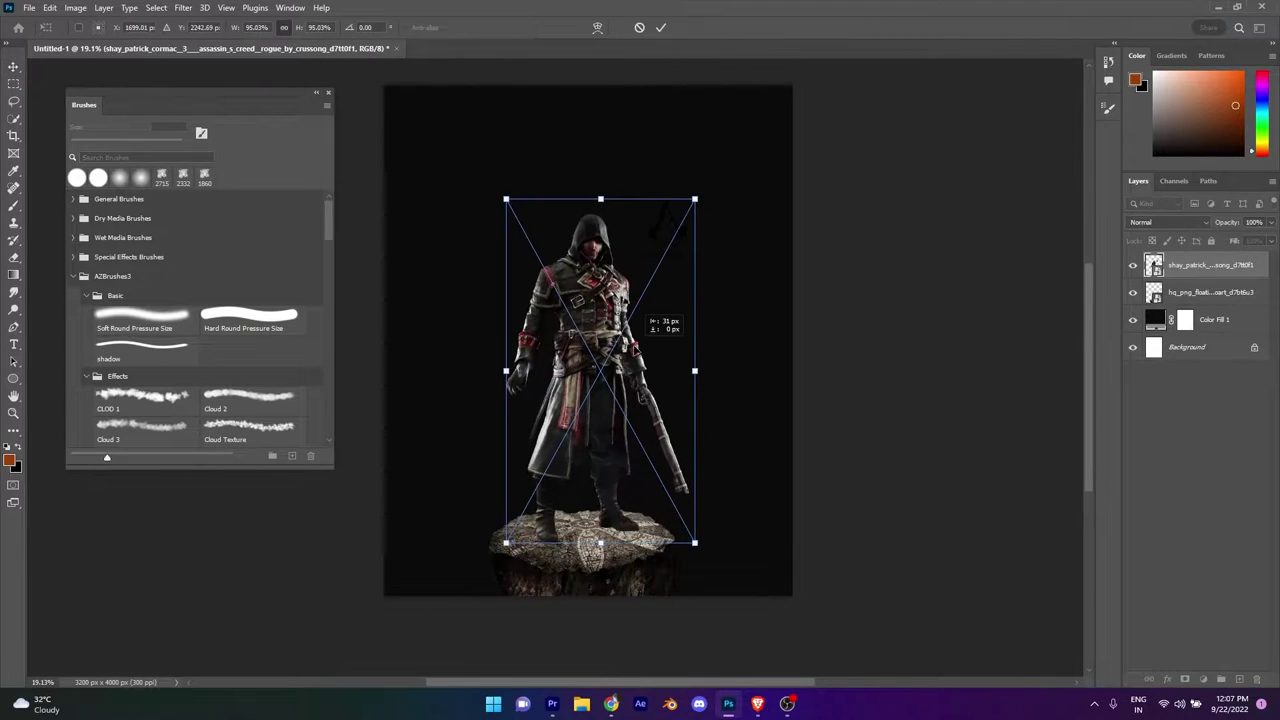
{"action": "scroll", "coordinate": [600, 430], "scroll_direction": "down", "scroll_amount": 5}
{"action": "scroll", "coordinate": [610, 435], "scroll_direction": "up", "scroll_amount": 4}
{"action": "scroll", "coordinate": [617, 438], "scroll_direction": "up", "scroll_amount": 1}
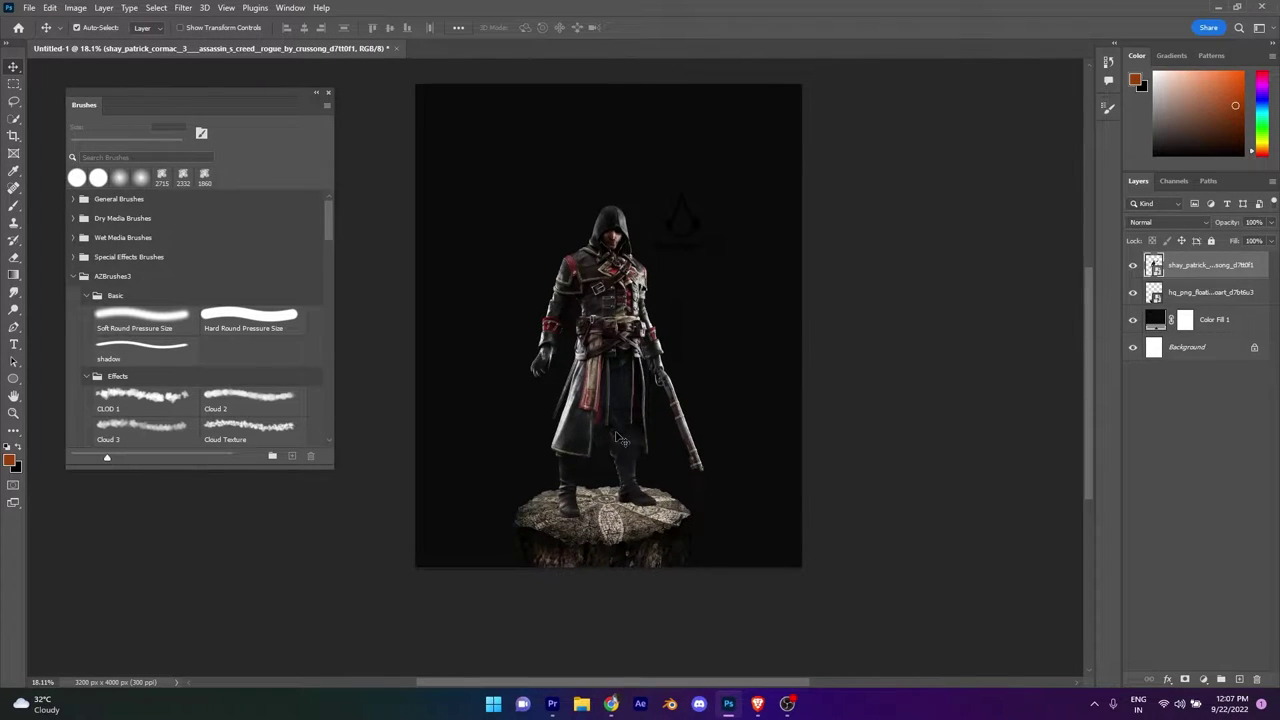
{"action": "scroll", "coordinate": [612, 445], "scroll_direction": "up", "scroll_amount": 2}
{"action": "scroll", "coordinate": [575, 468], "scroll_direction": "down", "scroll_amount": 3}
{"action": "scroll", "coordinate": [576, 466], "scroll_direction": "up", "scroll_amount": 2}
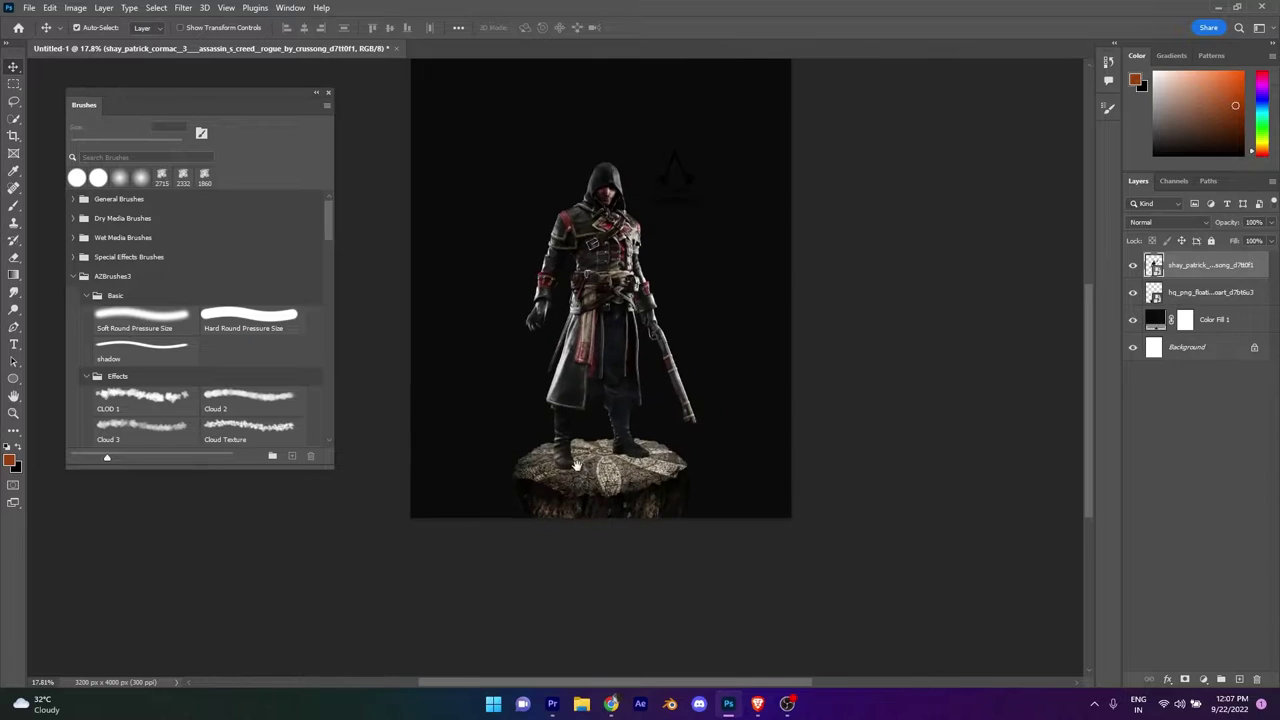
{"action": "scroll", "coordinate": [576, 466], "scroll_direction": "up", "scroll_amount": 1}
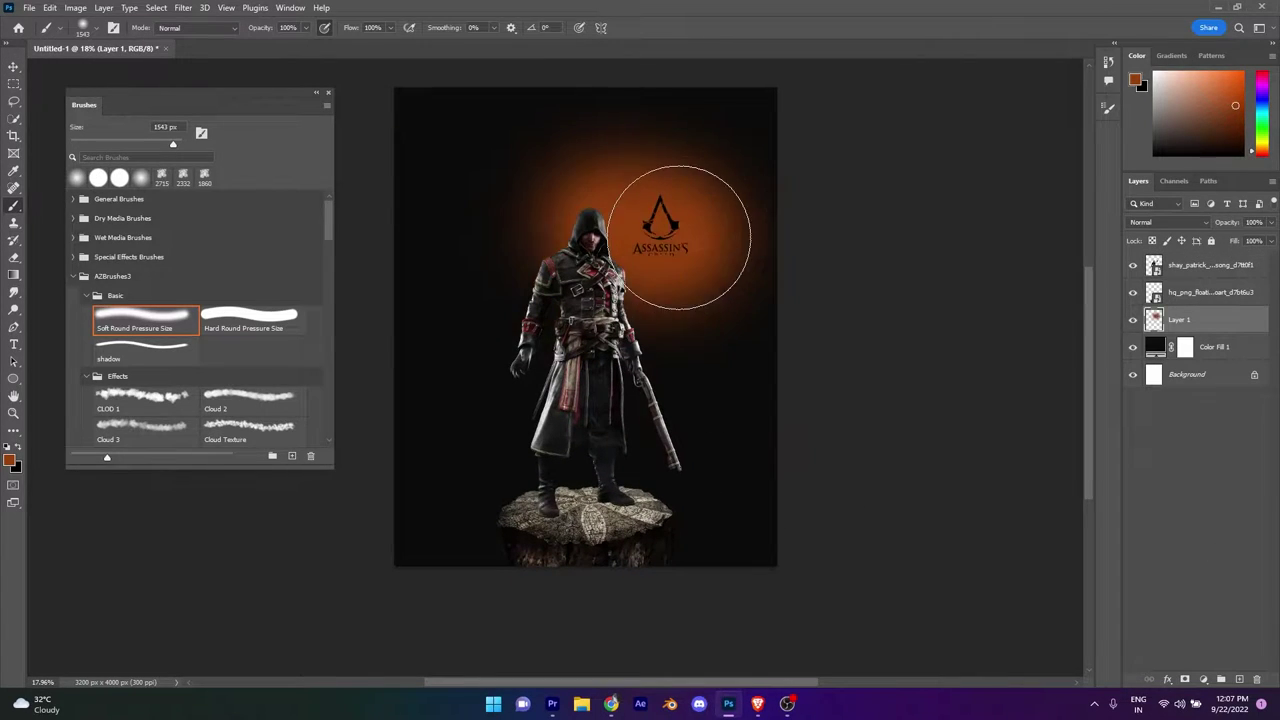
Hide the black fill and orange glow layers, then try the 1504 magic circle brush.
{"action": "left_click", "coordinate": [1133, 347]}
{"action": "left_click", "coordinate": [1133, 319]}
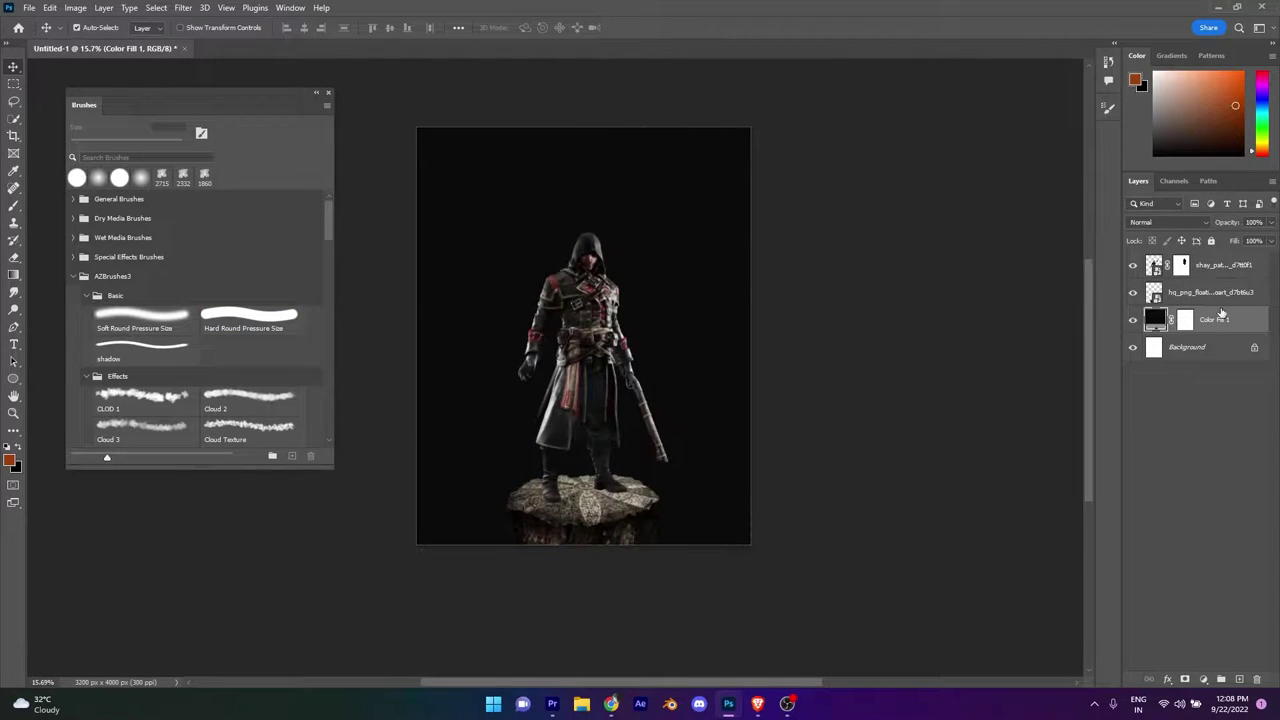
{"action": "scroll", "coordinate": [200, 300], "scroll_direction": "down", "scroll_amount": 2}
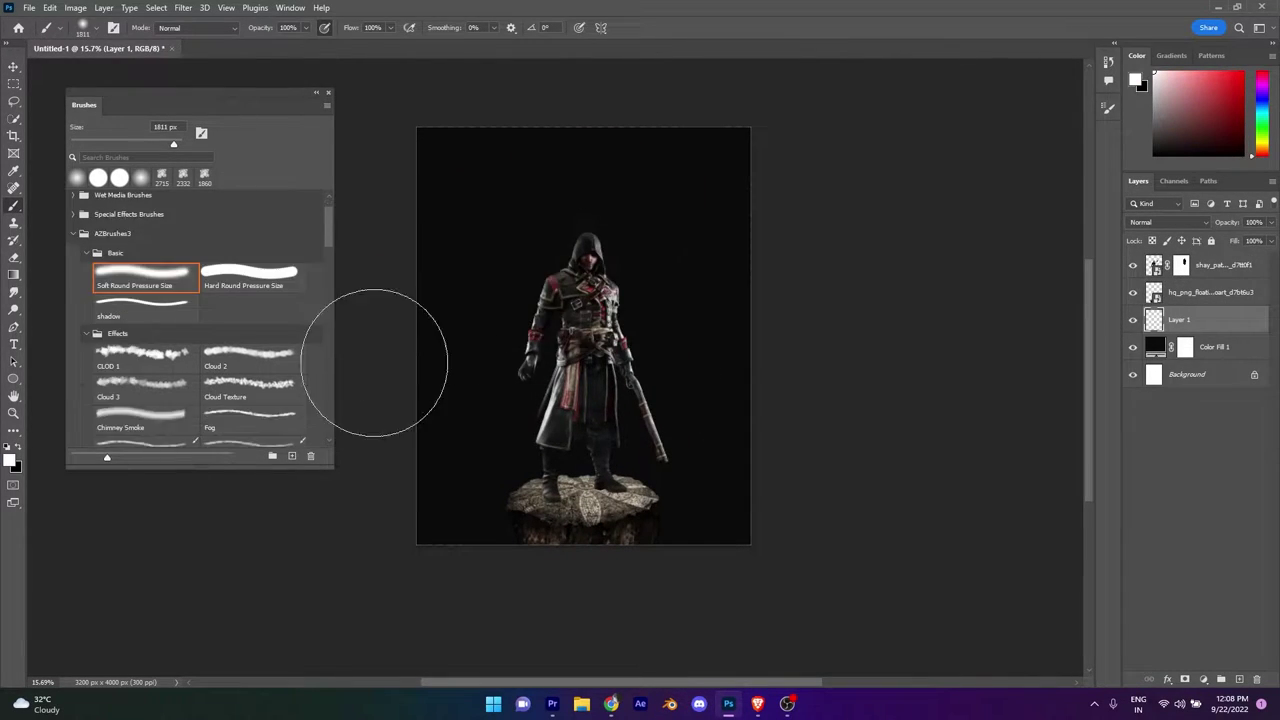
{"action": "right_click", "coordinate": [484, 273]}
{"action": "left_click_drag", "start_coordinate": [876, 524], "coordinate": [878, 572]}
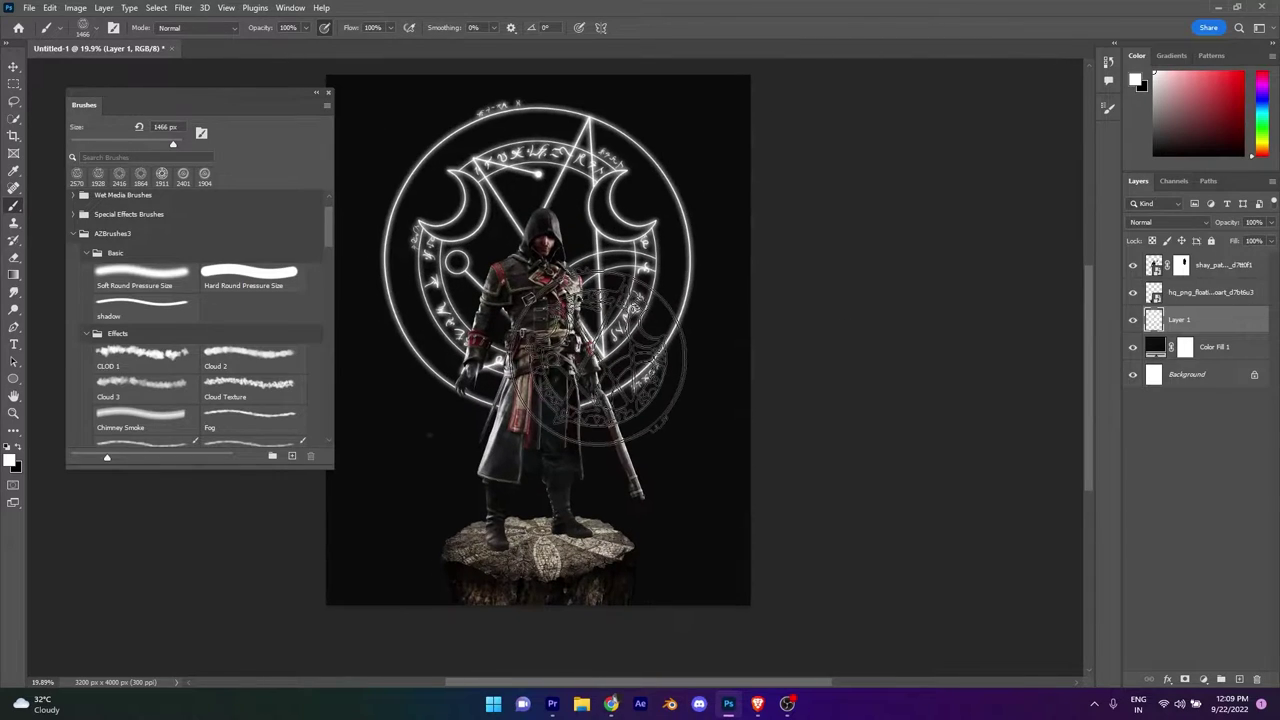
{"action": "double_click", "coordinate": [783, 500]}
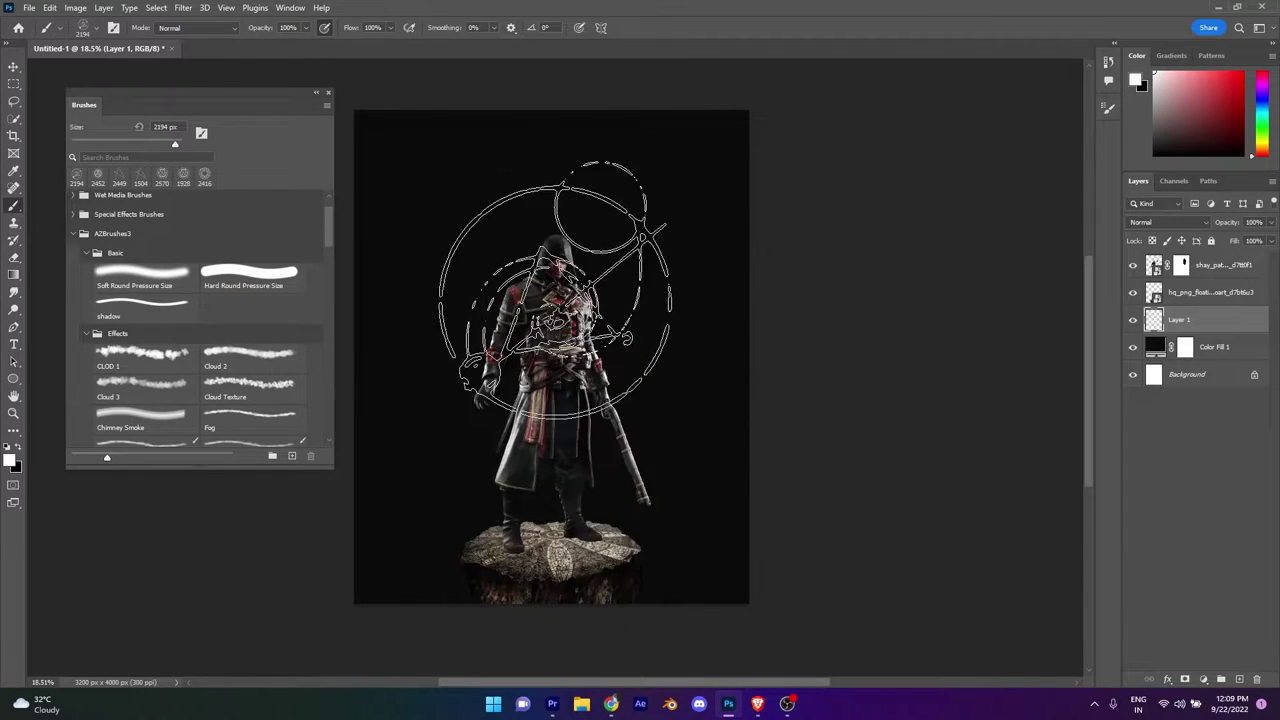
{"action": "right_click", "coordinate": [507, 165]}
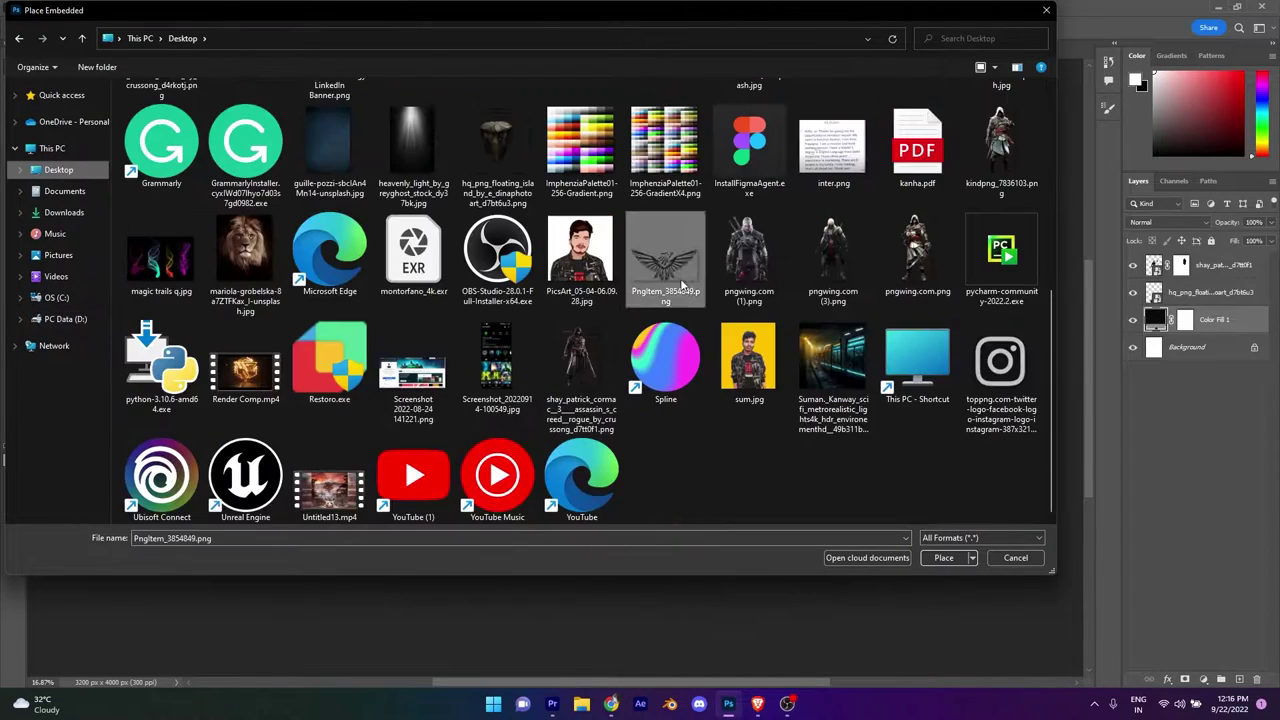
Place the eagle logo with yellow-green Color Overlay, Inner Shadow, Inner Glow and enlarged Outer Glow.
{"action": "double_click", "coordinate": [683, 285]}
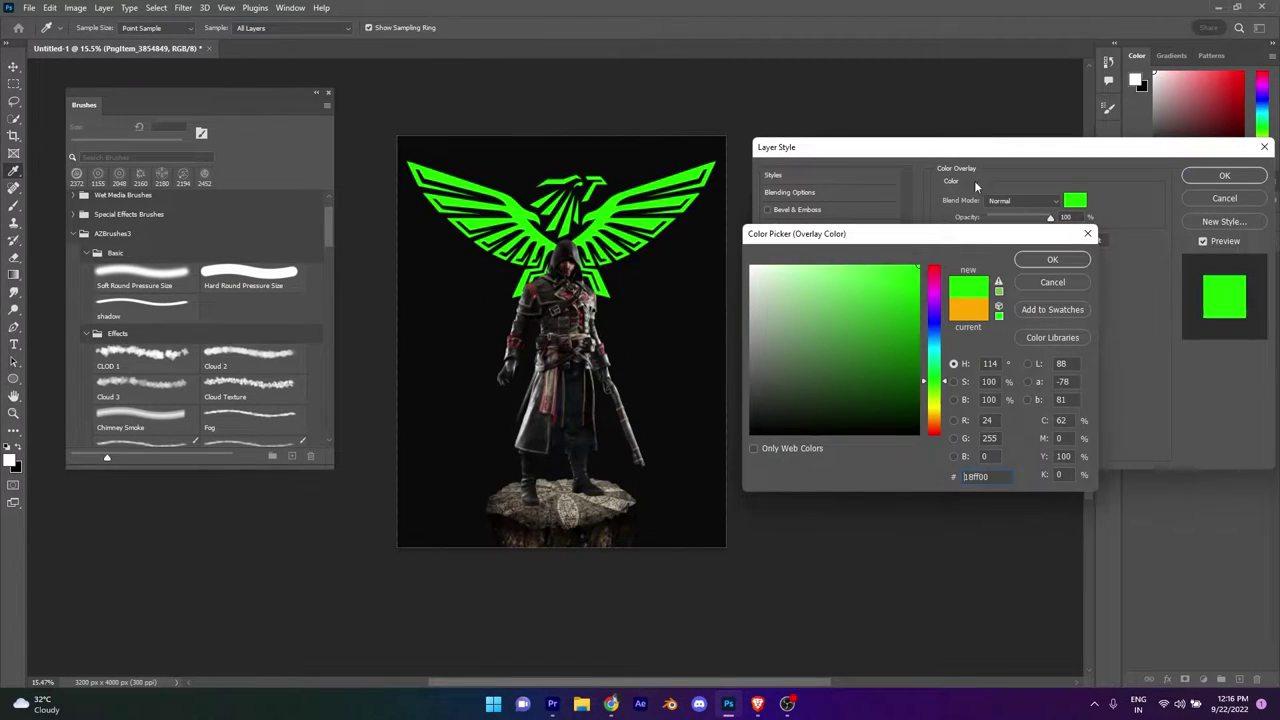
{"action": "left_click_drag", "start_coordinate": [944, 366], "coordinate": [946, 414]}
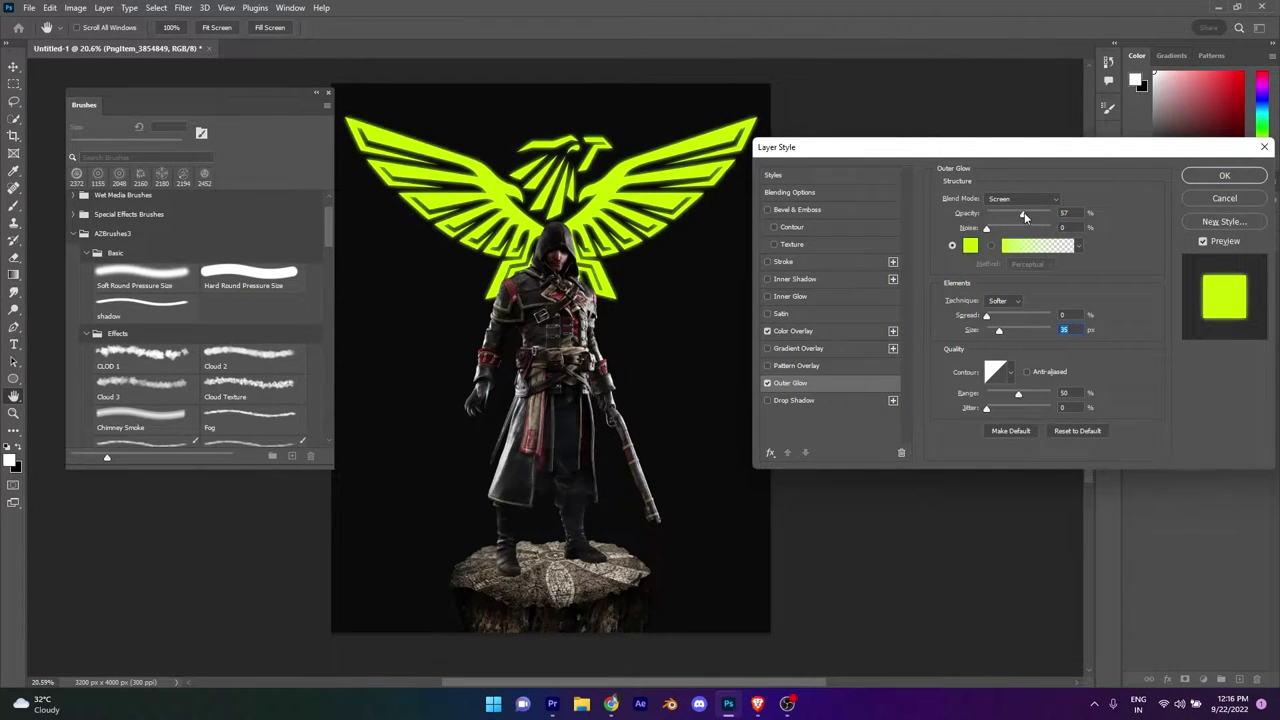
{"action": "left_click", "coordinate": [785, 296]}
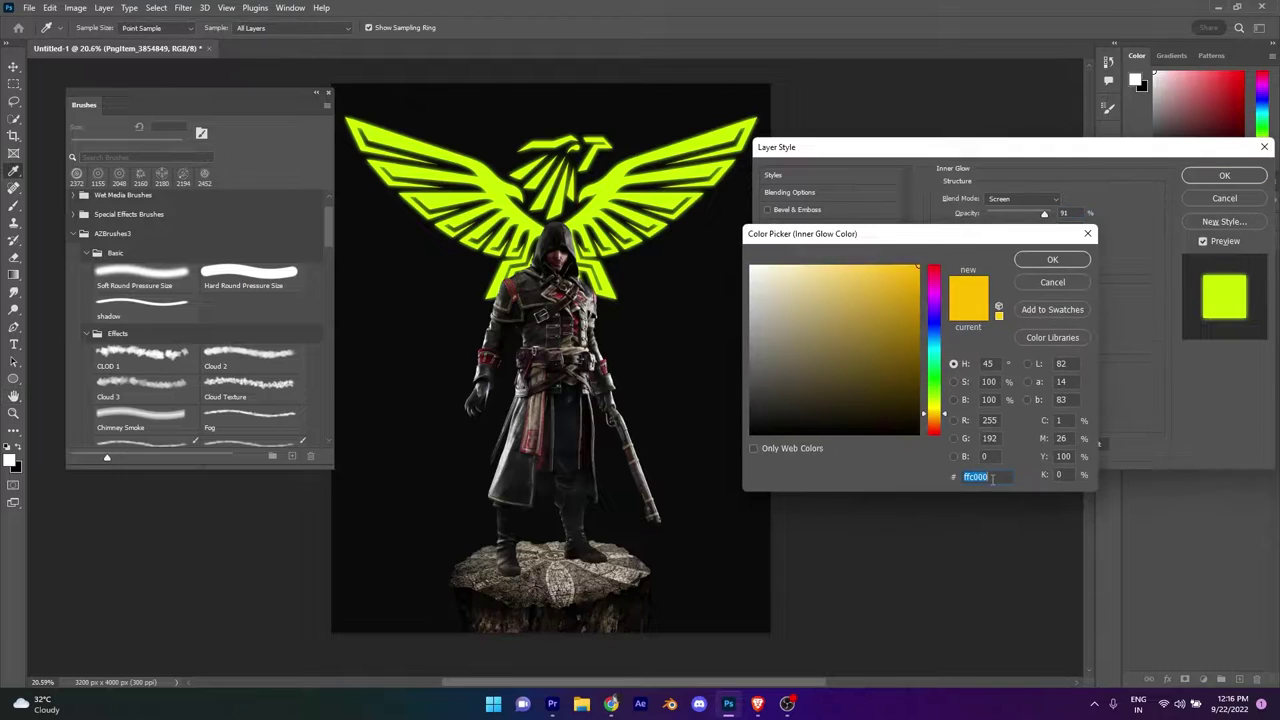
{"action": "left_click", "coordinate": [769, 284]}
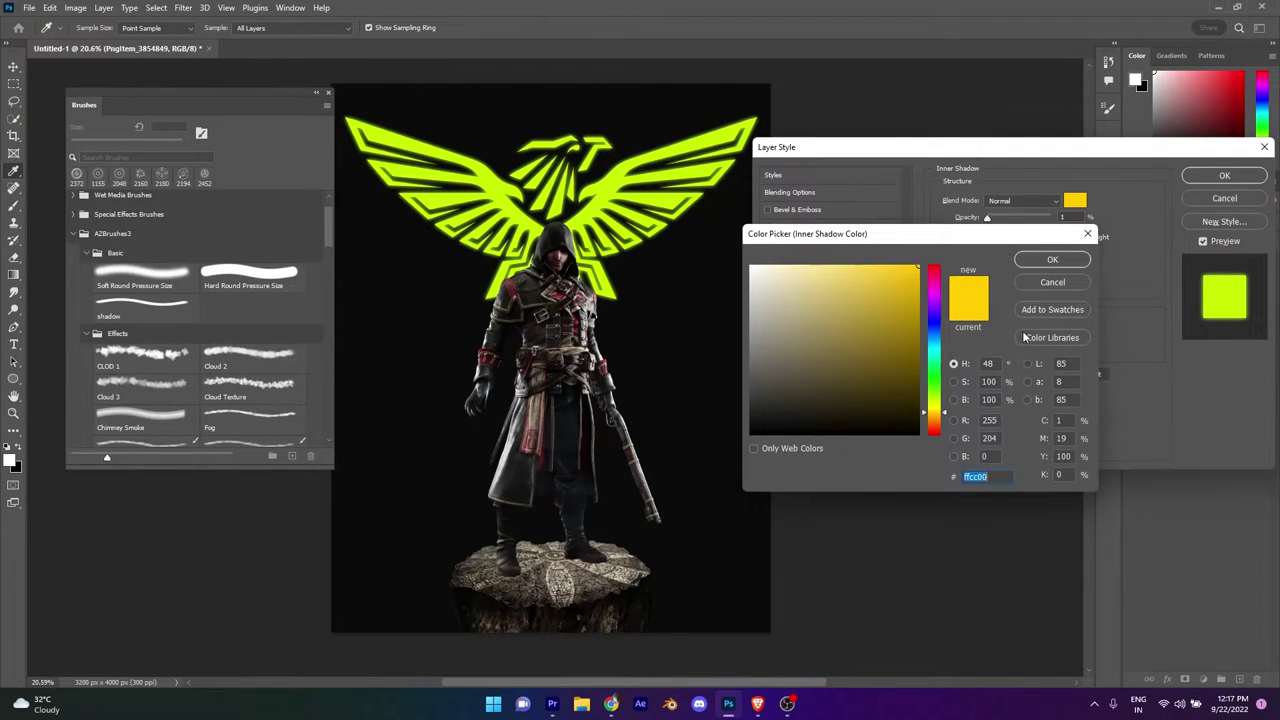
{"action": "left_click", "coordinate": [1023, 261]}
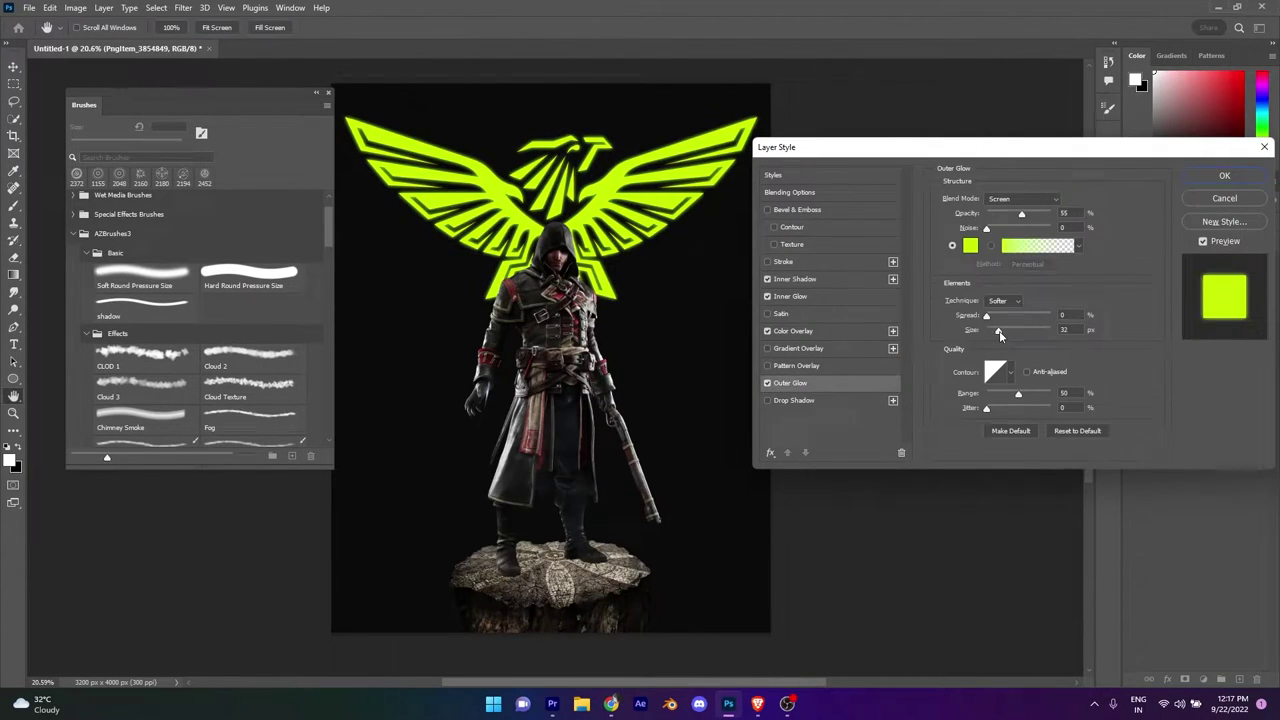
{"action": "mouse_move", "coordinate": [999, 331]}
{"action": "left_mouse_down"}
{"action": "mouse_move", "coordinate": [1042, 331]}
{"action": "mouse_move", "coordinate": [1013, 336]}
{"action": "left_mouse_up"}
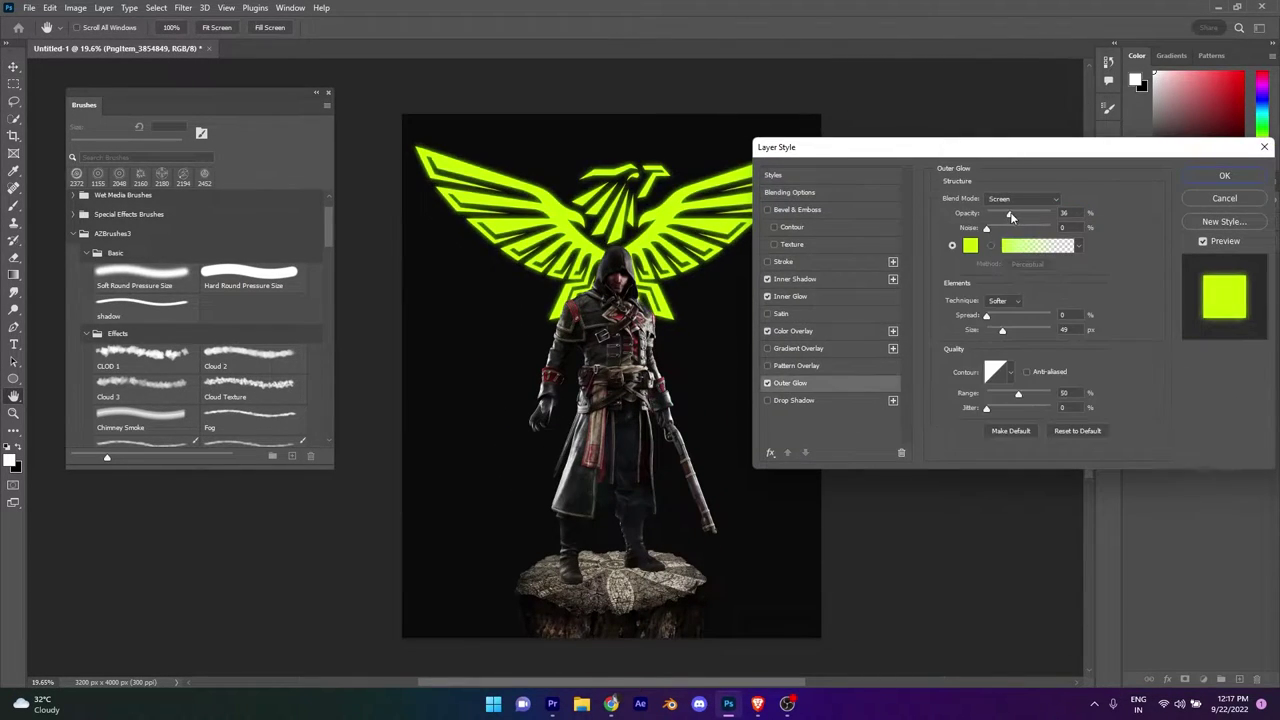
{"action": "left_click", "coordinate": [1224, 176]}
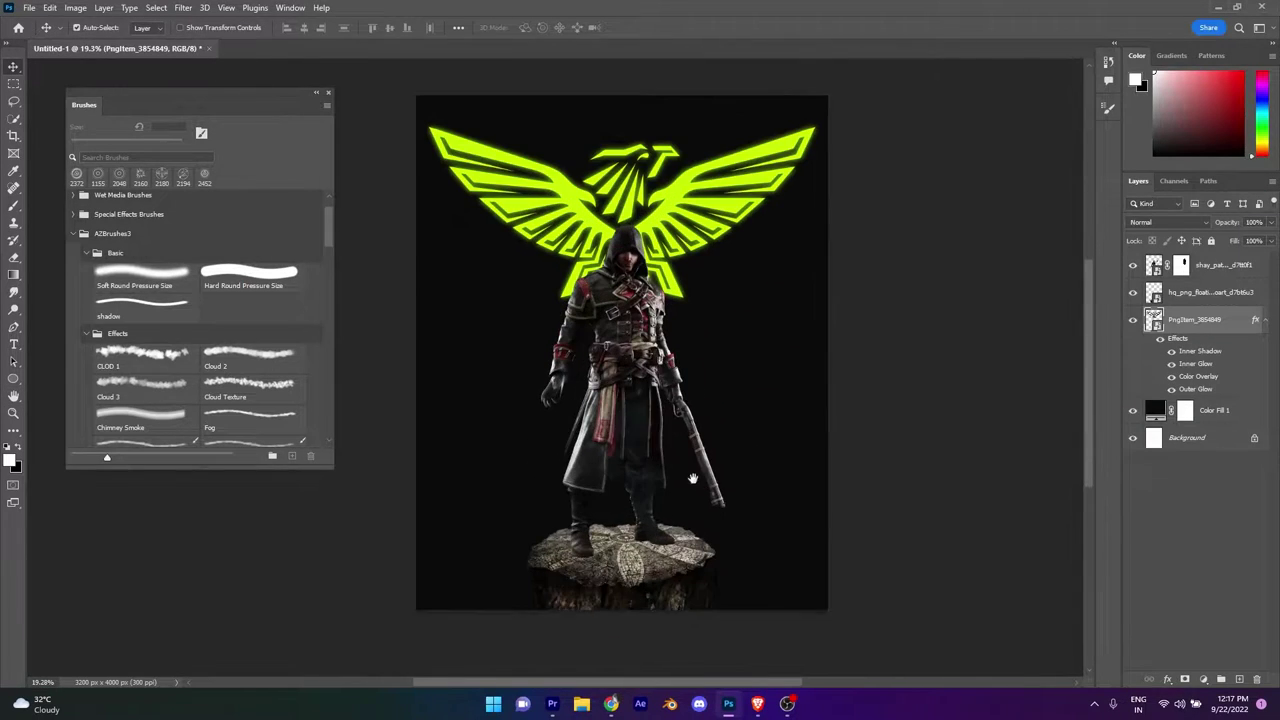
Add a #ccff00 Solid Color fill layer in Screen mode with an inverted, hidden mask.
{"action": "left_click", "coordinate": [1200, 679]}
{"action": "left_click", "coordinate": [1200, 444]}
{"action": "type", "text": "ccff00"}
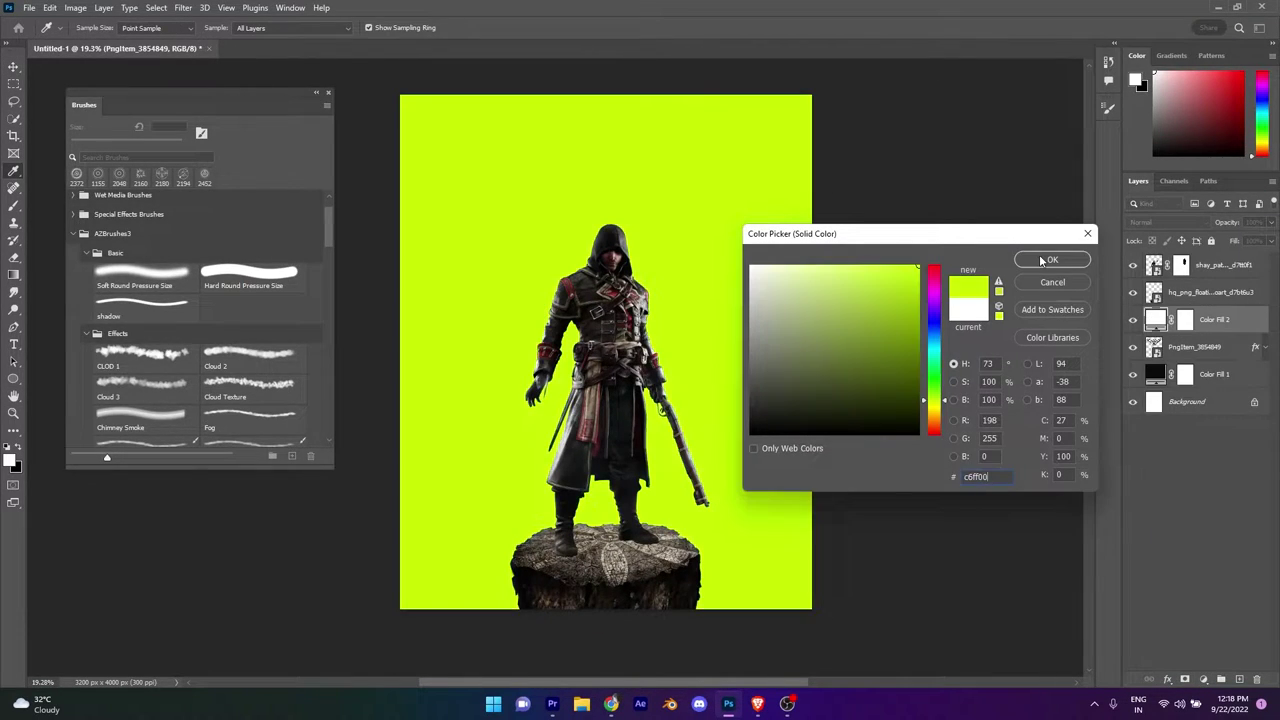
{"action": "left_click", "coordinate": [1040, 262]}
{"action": "left_click", "coordinate": [1168, 222]}
{"action": "left_click", "coordinate": [1183, 323]}
{"action": "key", "text": "ctrl+i"}
{"action": "key", "text": "b"}
With an enlarged soft brush, paint the green glow wider behind the eagle, then switch to black.
{"action": "scroll", "coordinate": [457, 180], "scroll_direction": "up", "scroll_amount": 3}
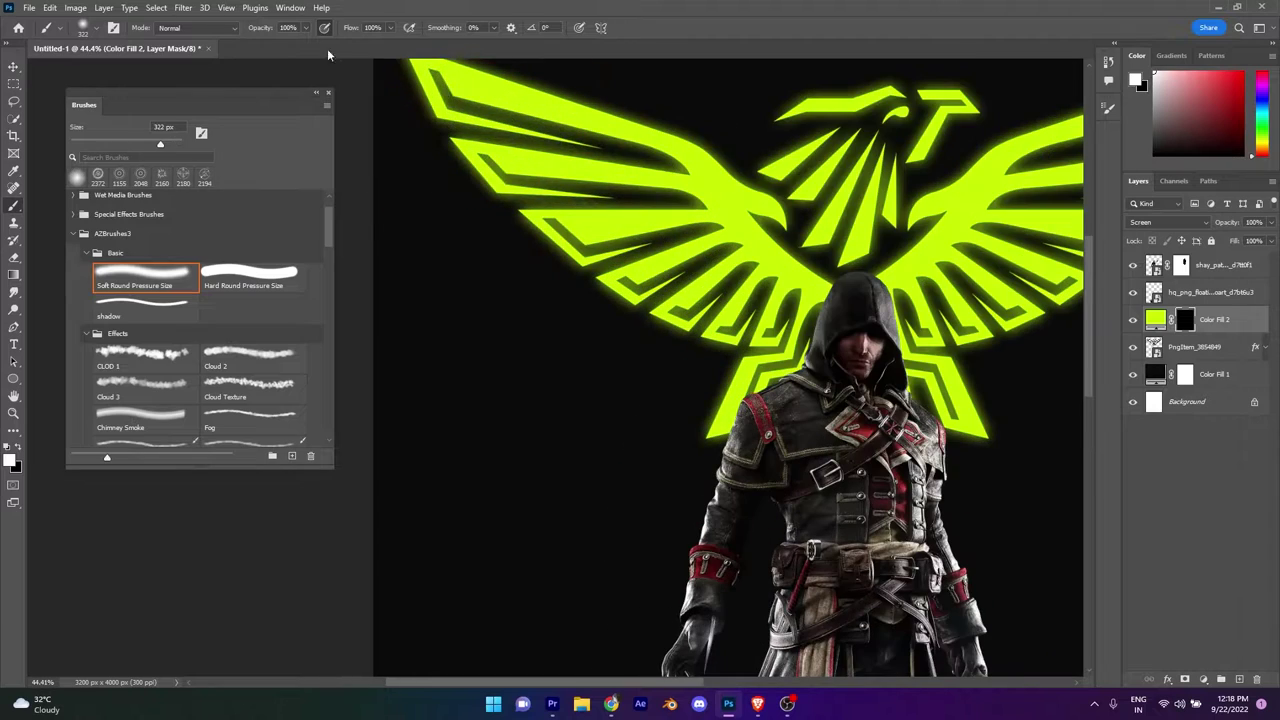
{"action": "scroll", "coordinate": [560, 220], "scroll_direction": "down", "scroll_amount": 2}
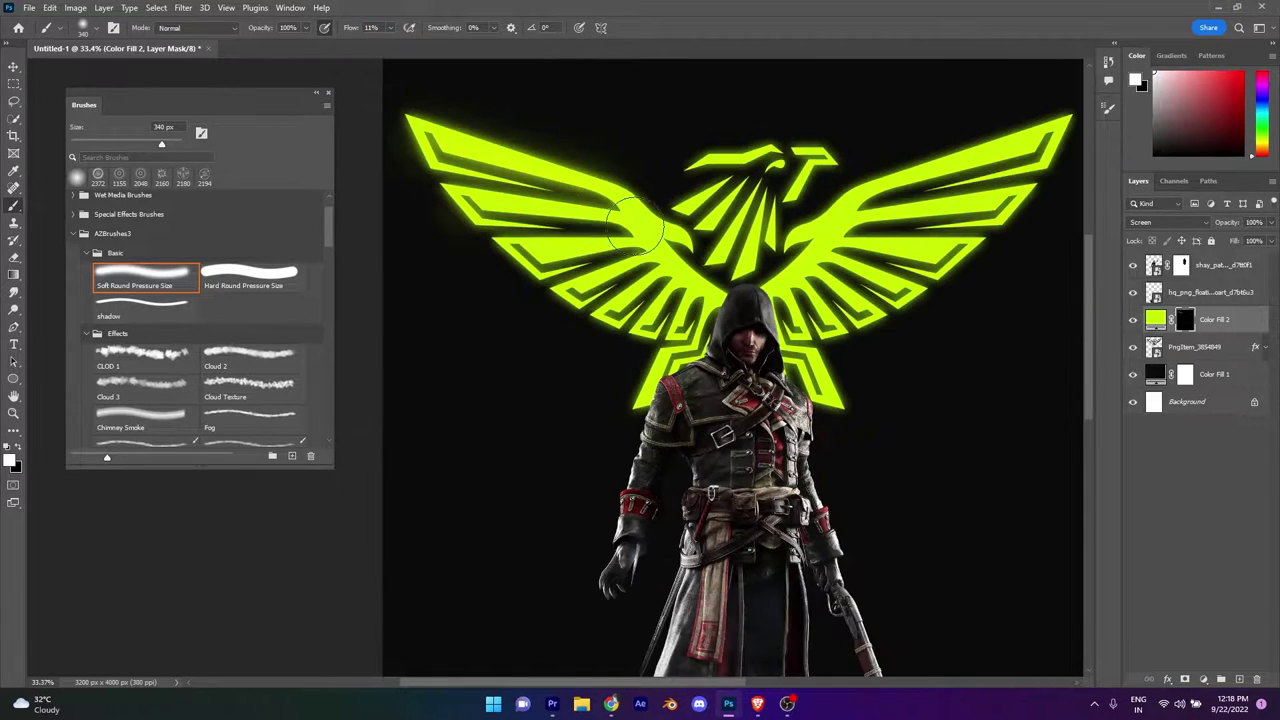
{"action": "scroll", "coordinate": [735, 278], "scroll_direction": "right", "scroll_amount": 2}
{"action": "scroll", "coordinate": [958, 150], "scroll_direction": "down", "scroll_amount": 5}
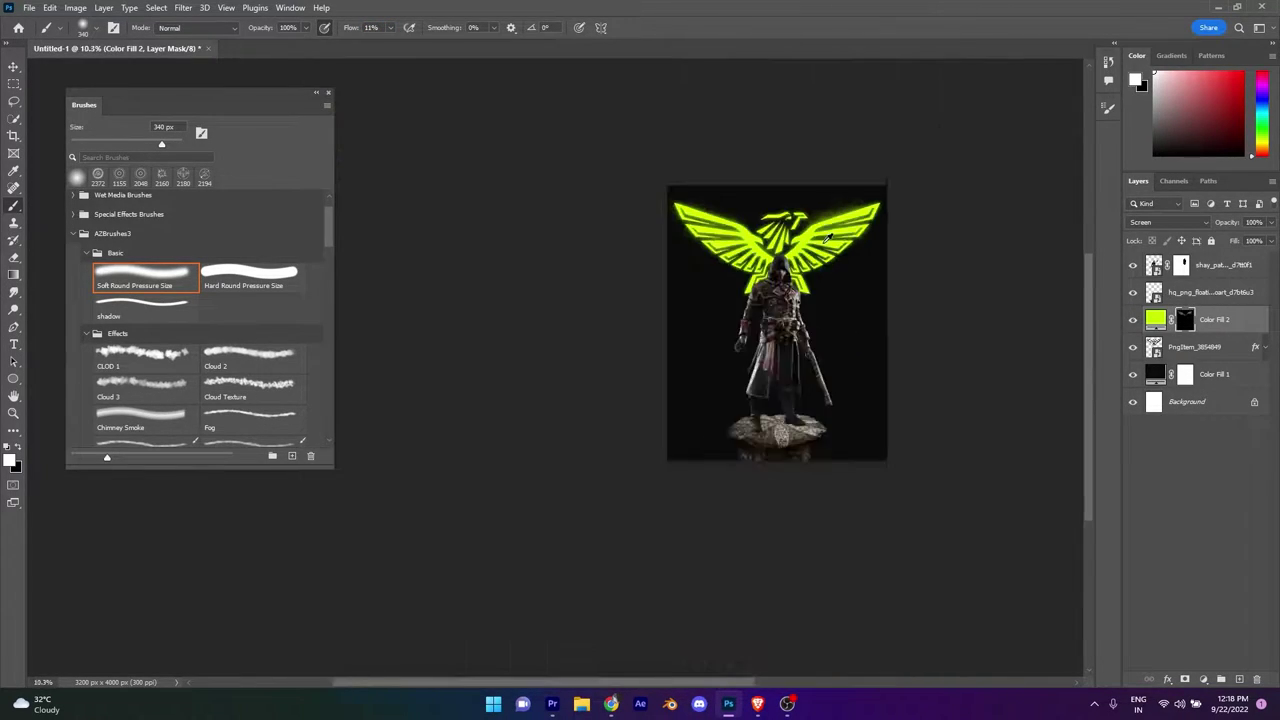
{"action": "scroll", "coordinate": [825, 210], "scroll_direction": "up", "scroll_amount": 5}
{"action": "scroll", "coordinate": [697, 299], "scroll_direction": "down", "scroll_amount": 2}
{"action": "scroll", "coordinate": [663, 210], "scroll_direction": "up", "scroll_amount": 4}
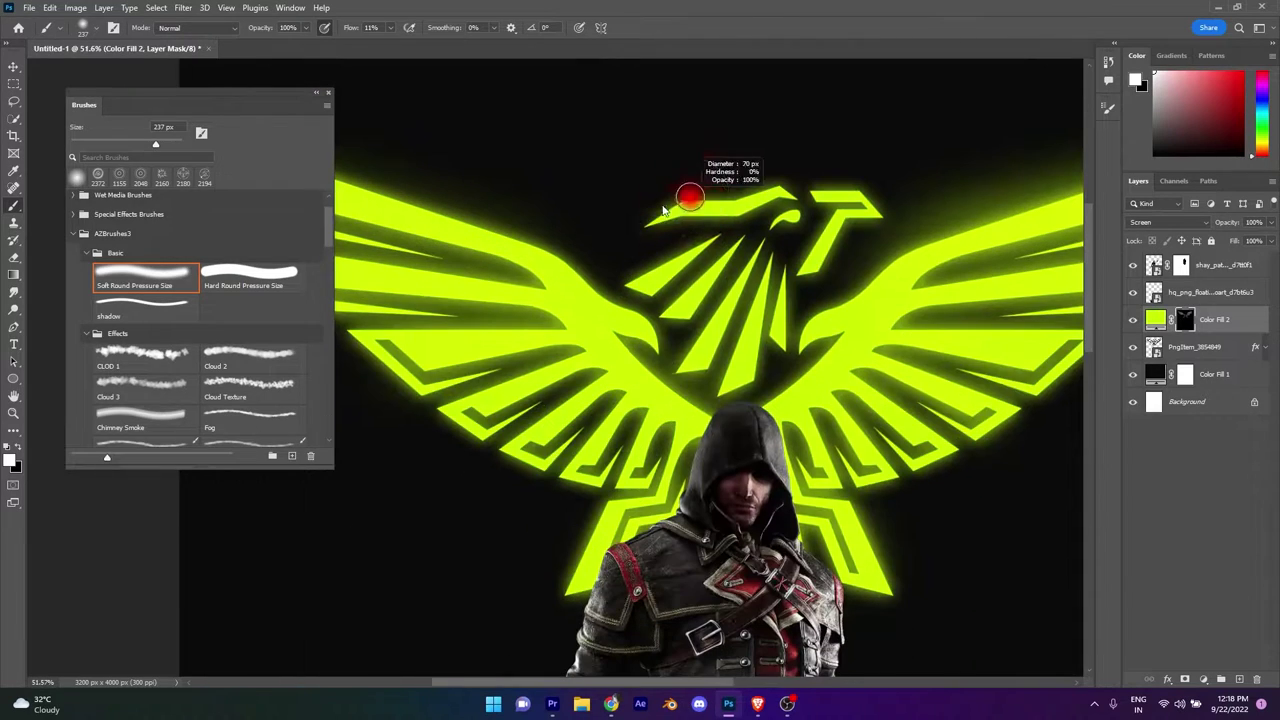
{"action": "scroll", "coordinate": [783, 210], "scroll_direction": "down", "scroll_amount": 2}
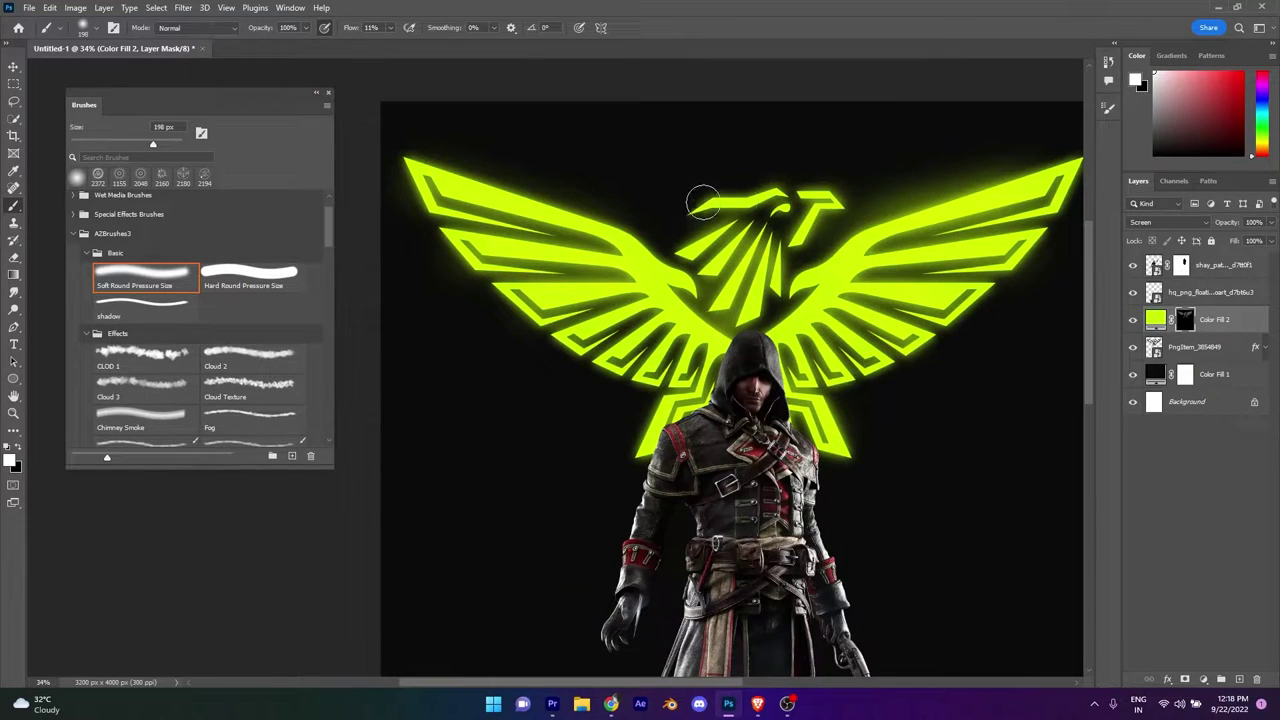
{"action": "scroll", "coordinate": [702, 203], "scroll_direction": "down", "scroll_amount": 3}
{"action": "scroll", "coordinate": [702, 203], "scroll_direction": "up", "scroll_amount": 4}
{"action": "scroll", "coordinate": [702, 220], "scroll_direction": "down", "scroll_amount": 1}
{"action": "scroll", "coordinate": [702, 220], "scroll_direction": "down", "scroll_amount": 2}
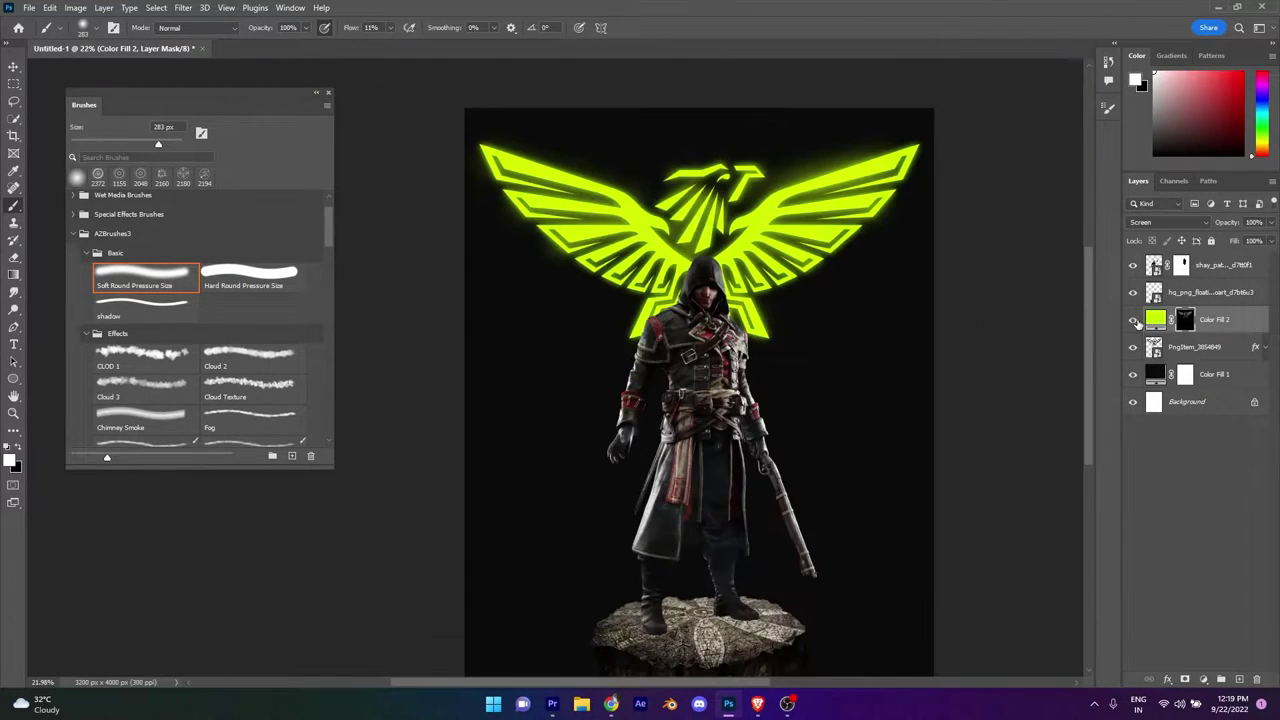
{"action": "left_click_drag", "start_coordinate": [730, 237], "coordinate": [612, 275]}
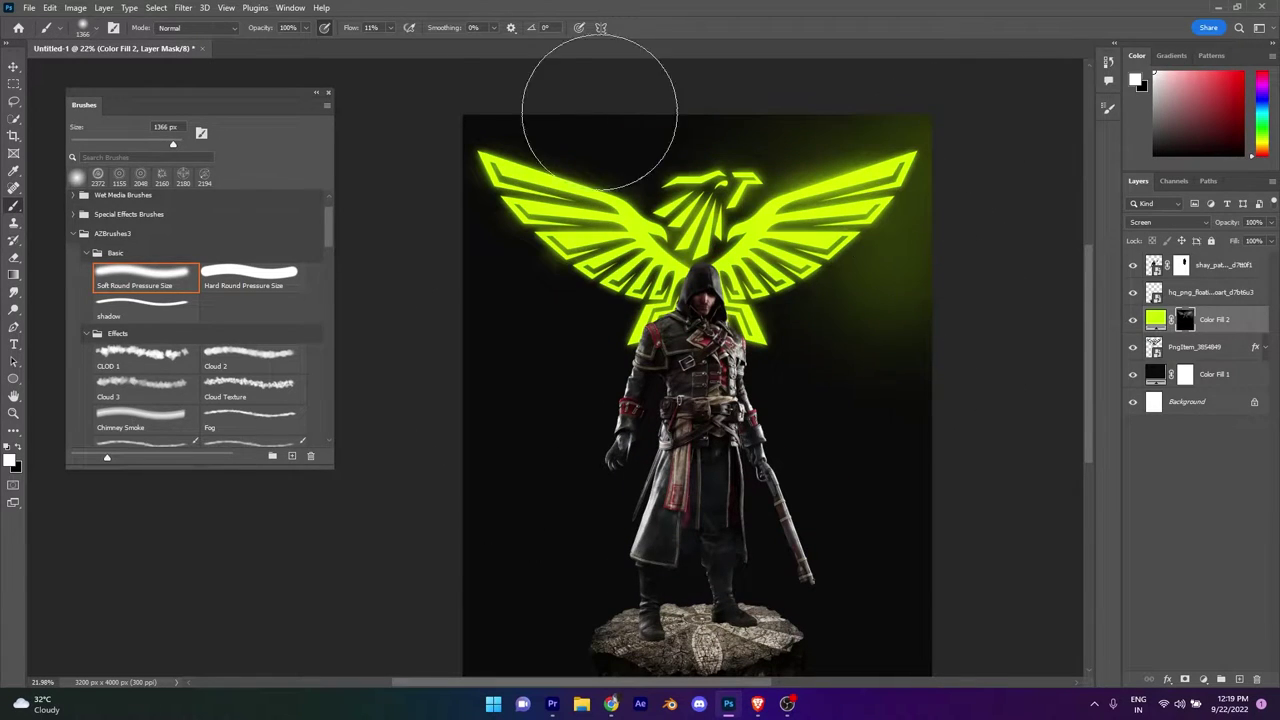
{"action": "left_click_drag", "start_coordinate": [413, 133], "coordinate": [500, 428]}
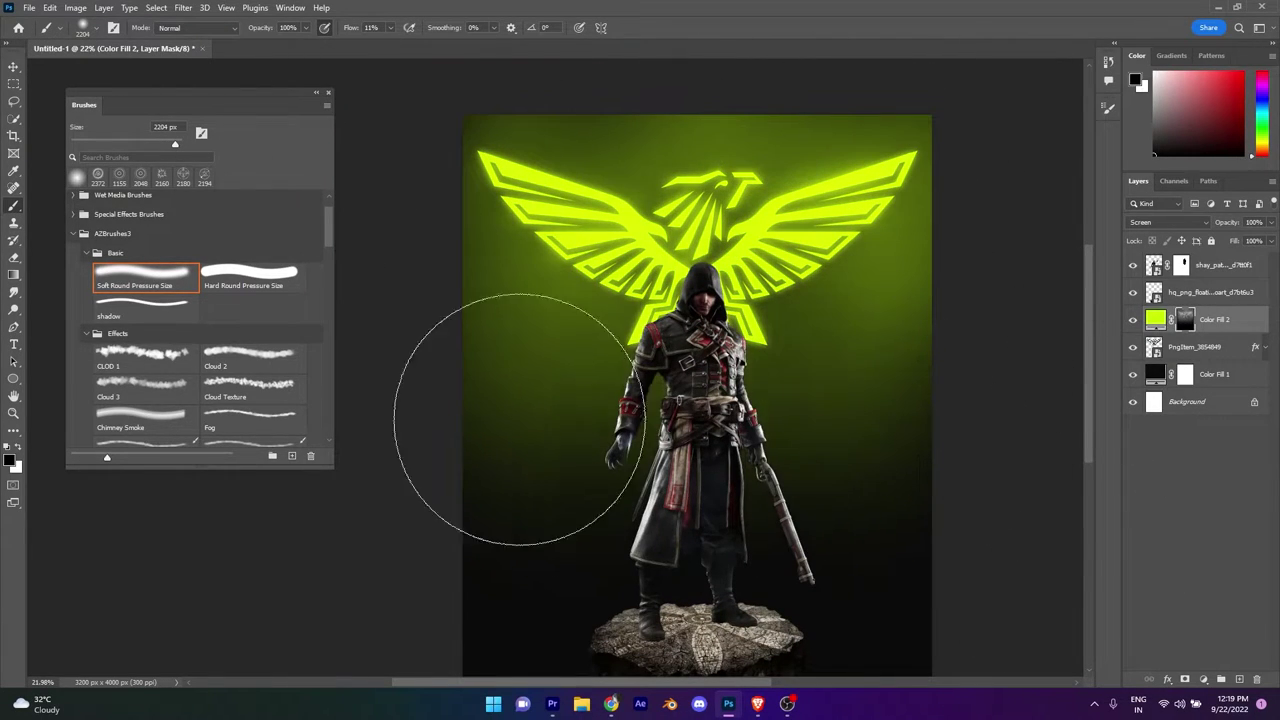
{"action": "key", "text": "x"}
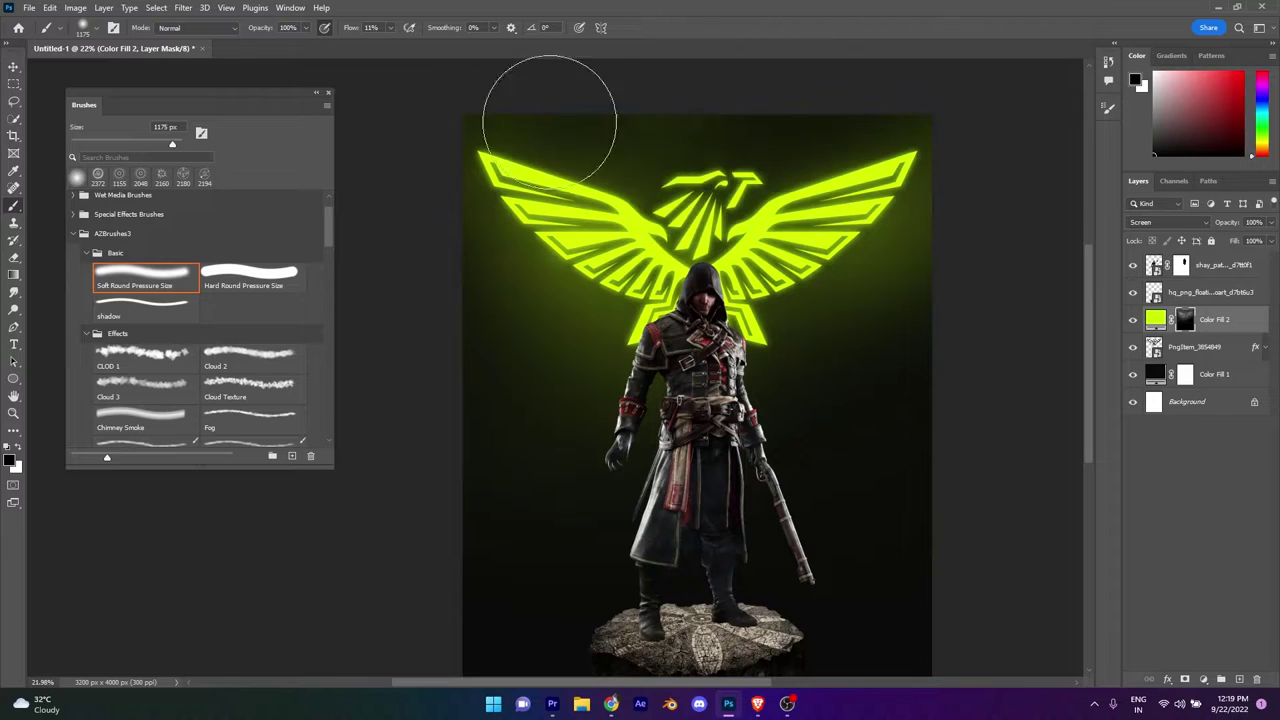
{"action": "scroll", "coordinate": [919, 262], "scroll_direction": "down", "scroll_amount": 1}
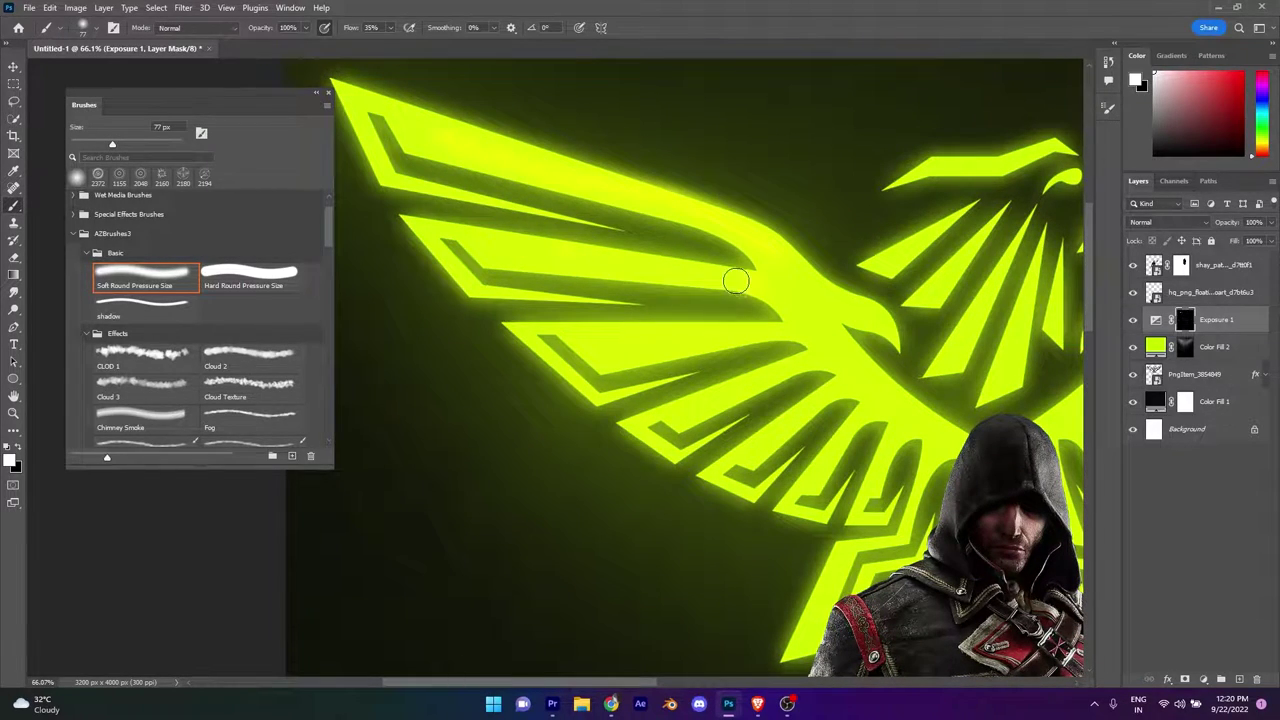
Pan across the eagle's wing and zoom to centre the hooded figure beneath it.
{"action": "left_click_drag", "start_coordinate": [545, 344], "coordinate": [497, 309]}
{"action": "left_click_drag", "start_coordinate": [757, 298], "coordinate": [422, 189]}
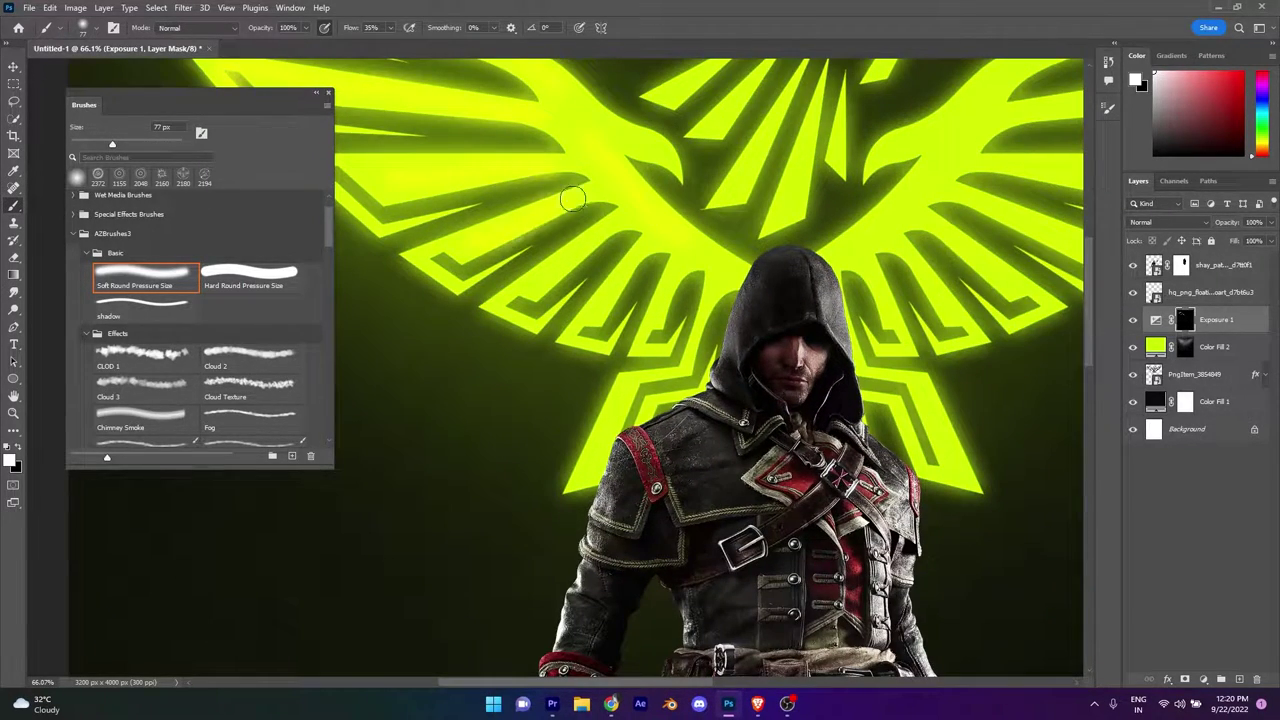
{"action": "key", "text": "ctrl+0"}
{"action": "scroll", "coordinate": [633, 272], "scroll_direction": "up", "scroll_amount": 5}
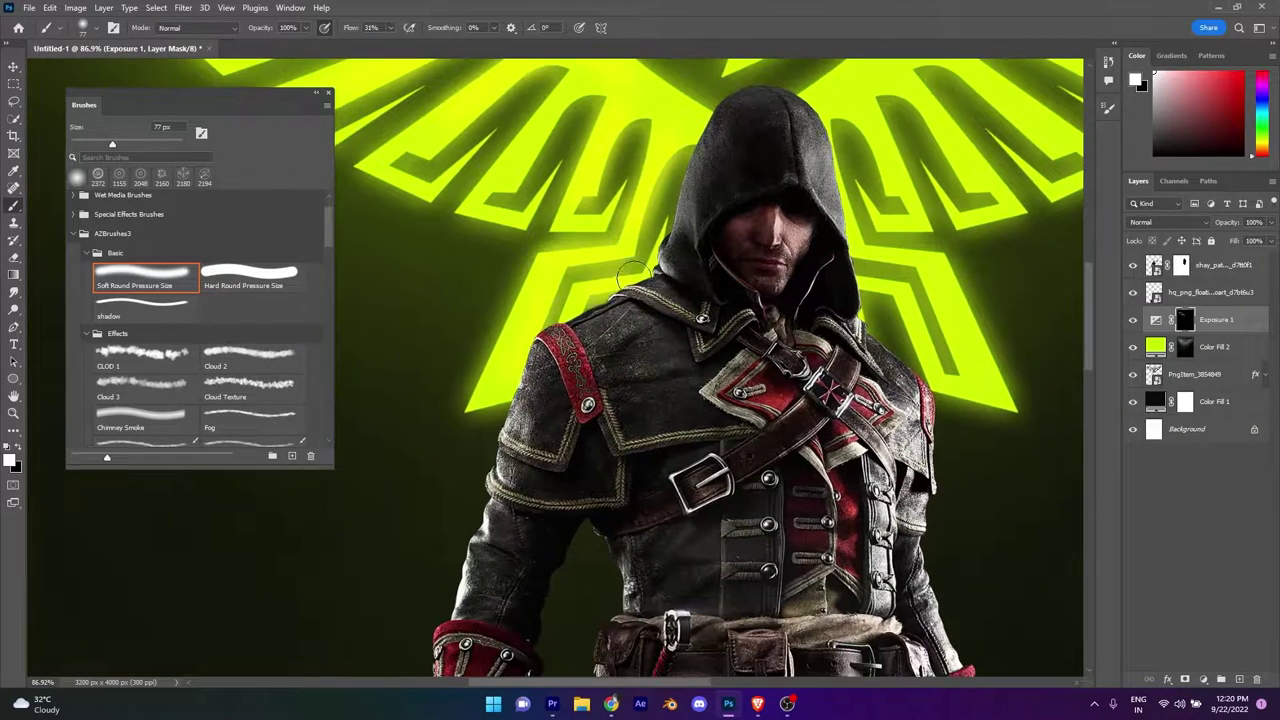
{"action": "scroll", "coordinate": [632, 270], "scroll_direction": "down", "scroll_amount": 5}
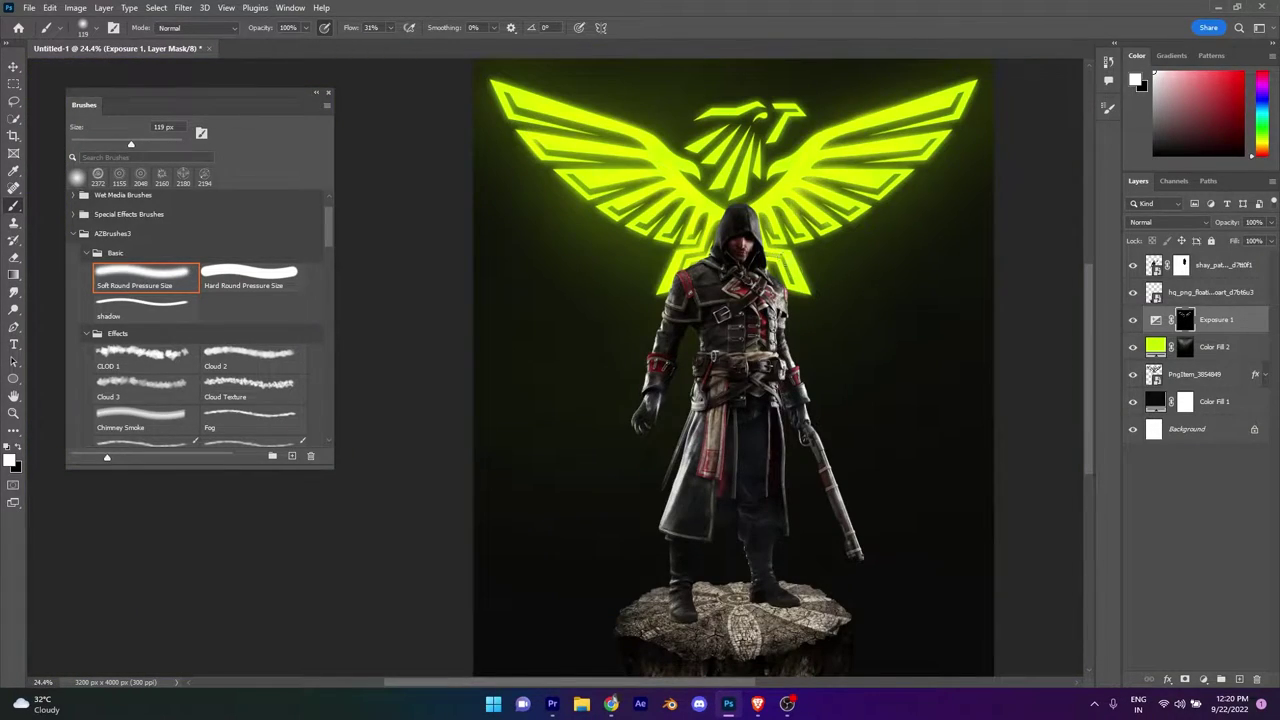
{"action": "scroll", "coordinate": [657, 181], "scroll_direction": "up", "scroll_amount": 3}
{"action": "scroll", "coordinate": [657, 181], "scroll_direction": "up", "scroll_amount": 1}
{"action": "scroll", "coordinate": [737, 343], "scroll_direction": "down", "scroll_amount": 3}
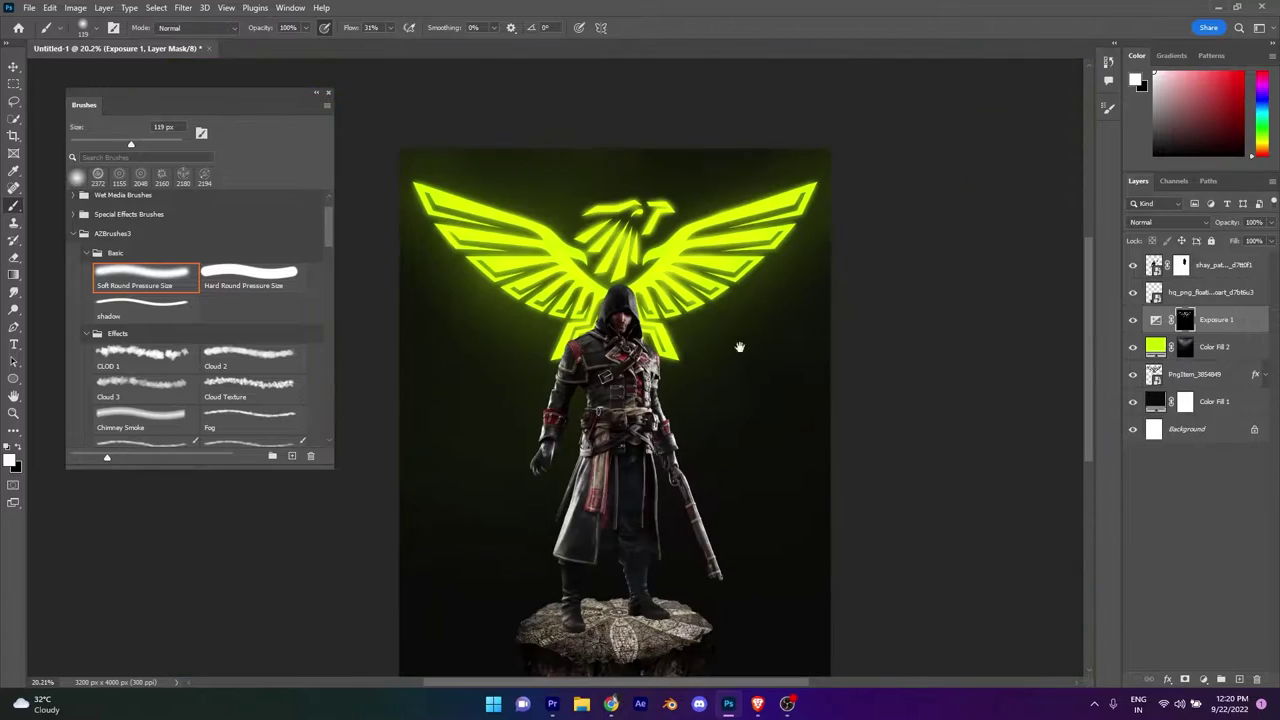
{"action": "scroll", "coordinate": [737, 343], "scroll_direction": "down", "scroll_amount": 2}
{"action": "scroll", "coordinate": [737, 343], "scroll_direction": "up", "scroll_amount": 2}
Place a light-burst image, enlarge it behind the figure, and blend it in Screen mode.
{"action": "scroll", "coordinate": [612, 343], "scroll_direction": "up", "scroll_amount": 2}
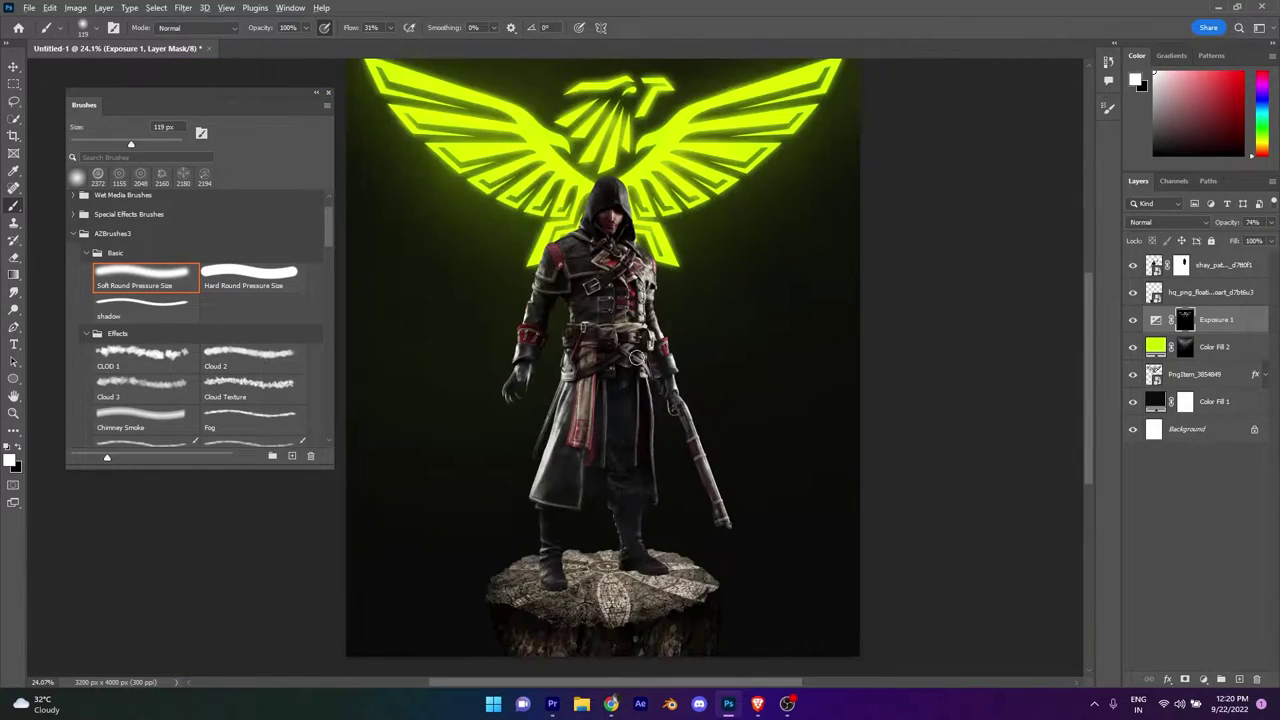
{"action": "scroll", "coordinate": [612, 343], "scroll_direction": "down", "scroll_amount": 2}
{"action": "left_click", "coordinate": [29, 7]}
{"action": "left_click", "coordinate": [110, 293]}
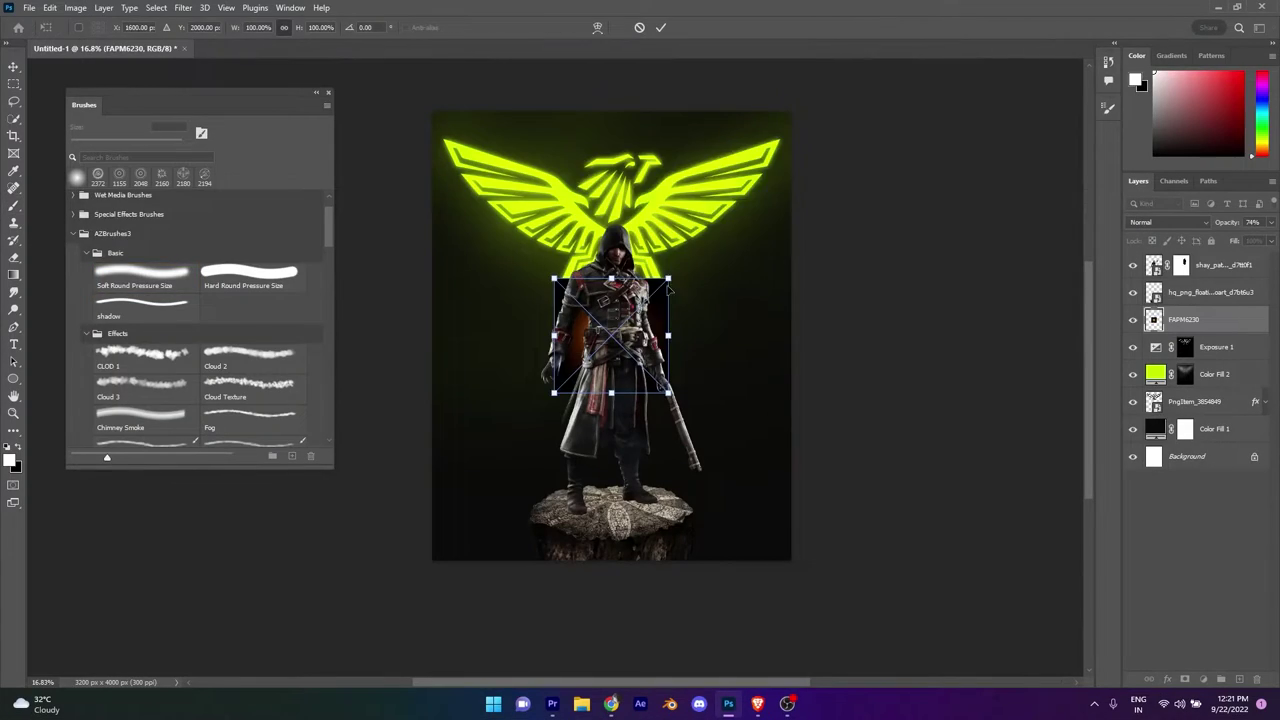
{"action": "left_click_drag", "start_coordinate": [669, 280], "coordinate": [826, 120]}
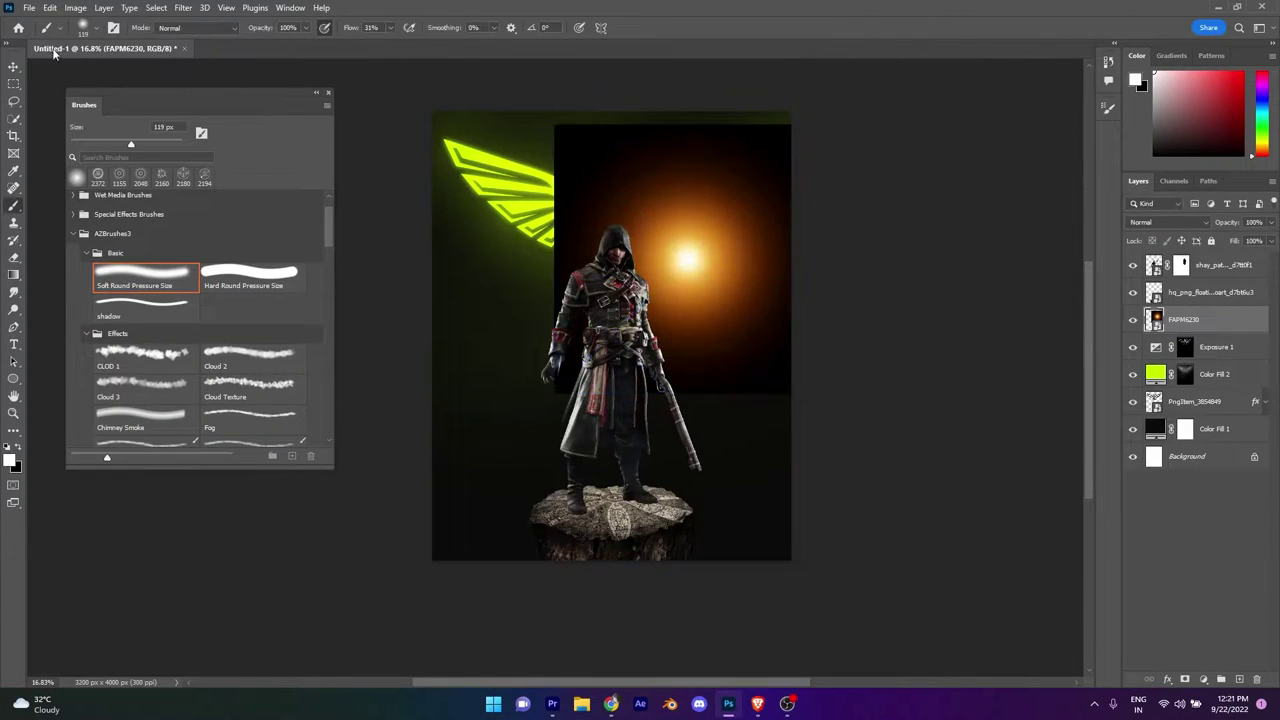
{"action": "left_click_drag", "start_coordinate": [690, 260], "coordinate": [620, 322]}
{"action": "key", "text": "Return"}
{"action": "left_click", "coordinate": [1168, 222]}
{"action": "left_click", "coordinate": [1140, 358]}
Recolour the glow green with Hue/Saturation, set it to Color Dodge, and reposition it behind the torso.
{"action": "left_click", "coordinate": [1203, 679]}
{"action": "left_click", "coordinate": [1210, 575]}
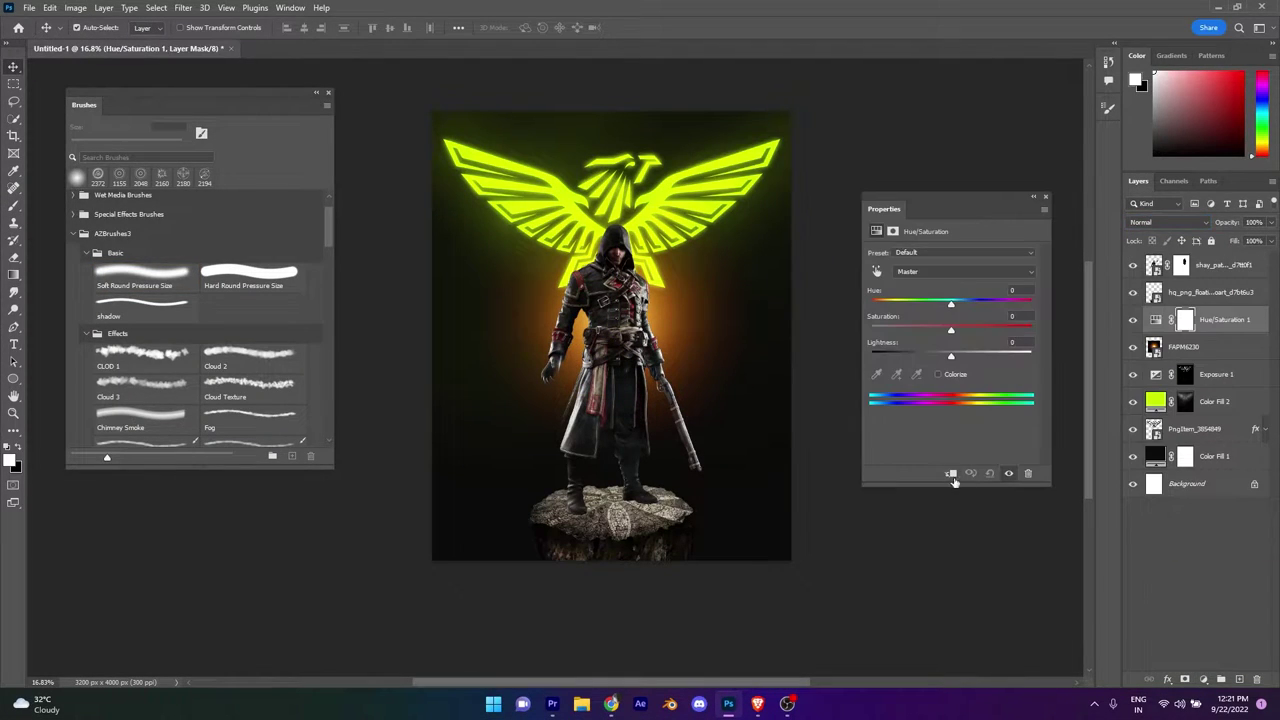
{"action": "left_click_drag", "start_coordinate": [901, 313], "coordinate": [1025, 313]}
{"action": "left_click", "coordinate": [1180, 346]}
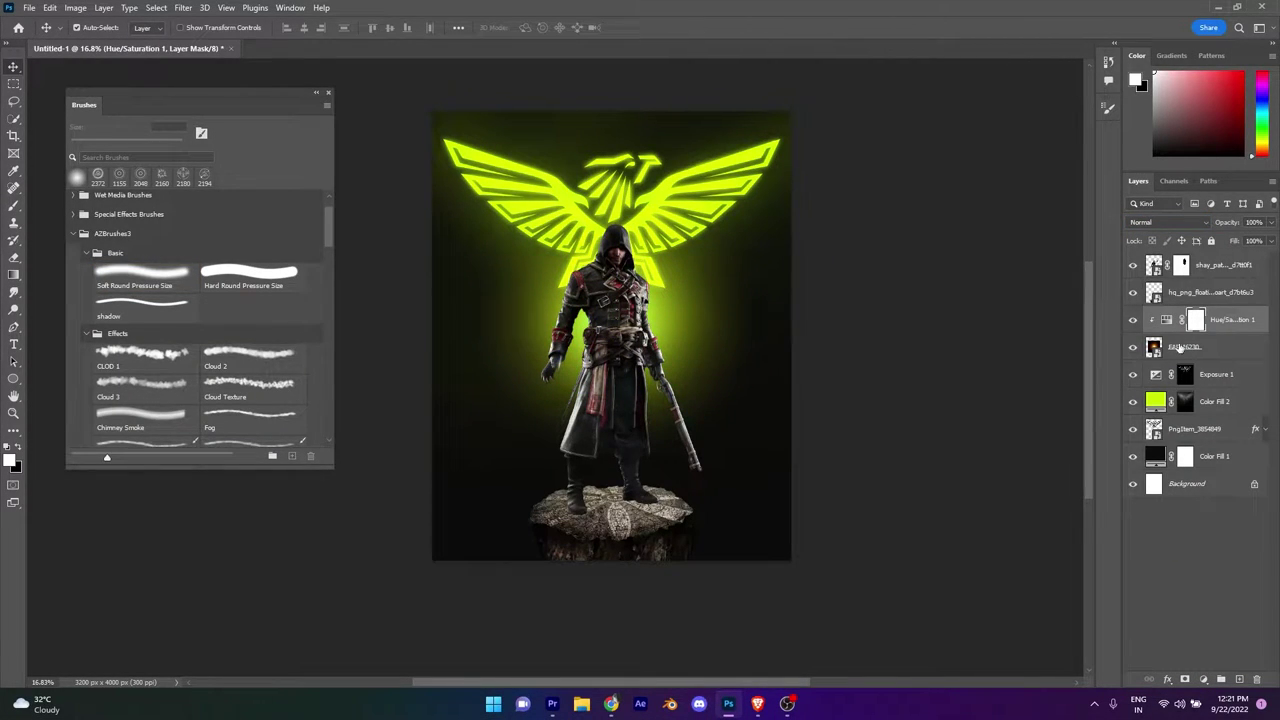
{"action": "left_click", "coordinate": [1248, 328]}
{"action": "left_click", "coordinate": [1162, 222]}
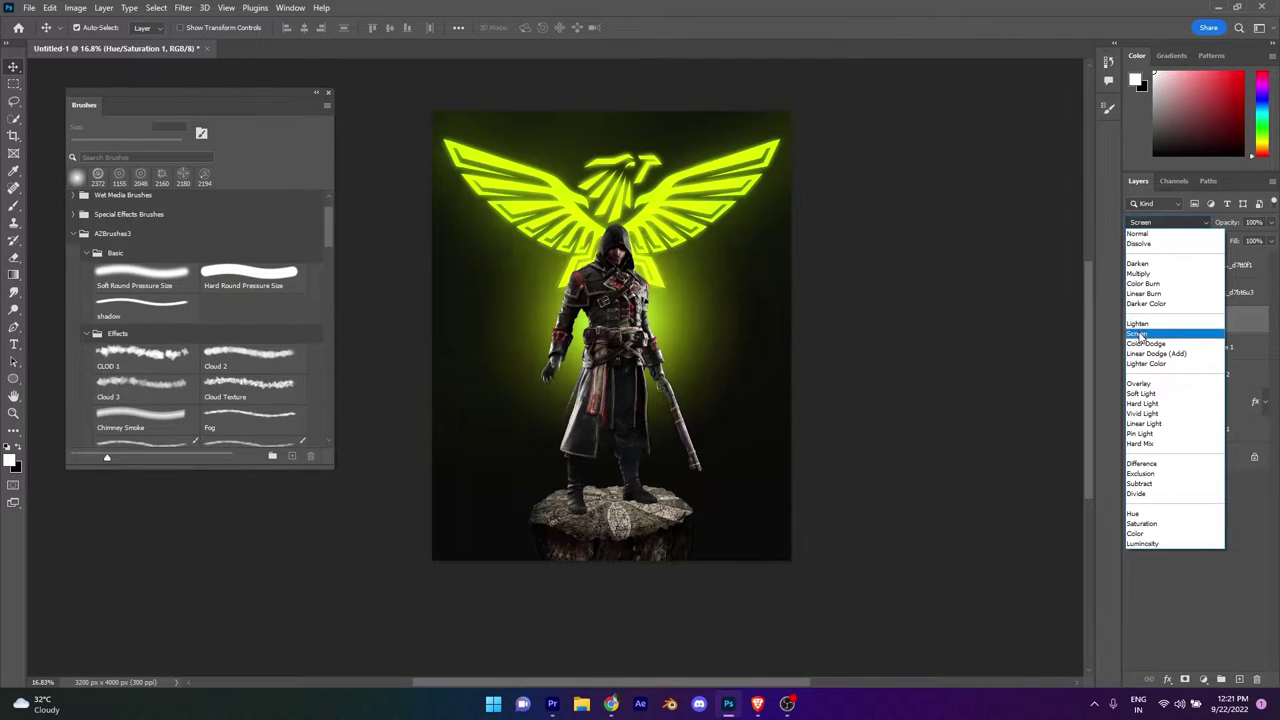
{"action": "left_click", "coordinate": [1146, 343]}
{"action": "left_click_drag", "start_coordinate": [660, 307], "coordinate": [616, 237]}
{"action": "left_click_drag", "start_coordinate": [705, 374], "coordinate": [704, 374]}
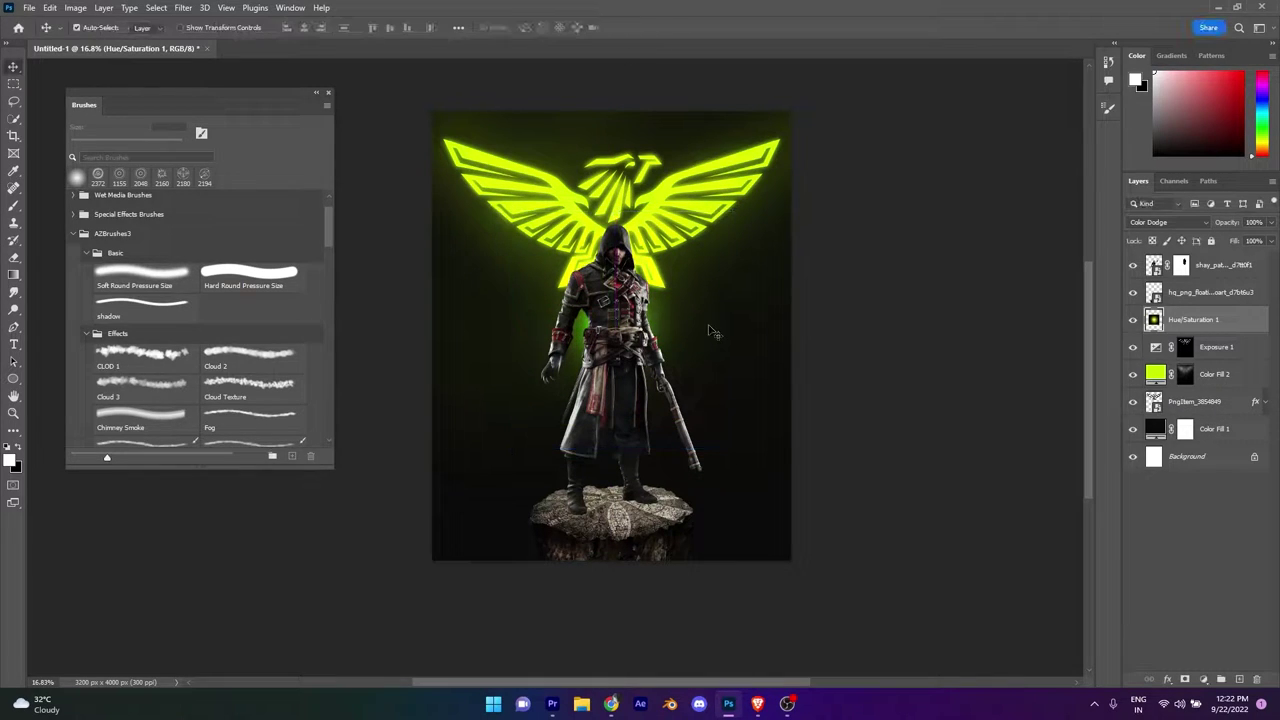
Duplicate the green glow layer.
{"action": "scroll", "coordinate": [713, 333], "scroll_direction": "down", "scroll_amount": 3}
{"action": "scroll", "coordinate": [700, 350], "scroll_direction": "up", "scroll_amount": 5}
{"action": "scroll", "coordinate": [688, 370], "scroll_direction": "down", "scroll_amount": 1}
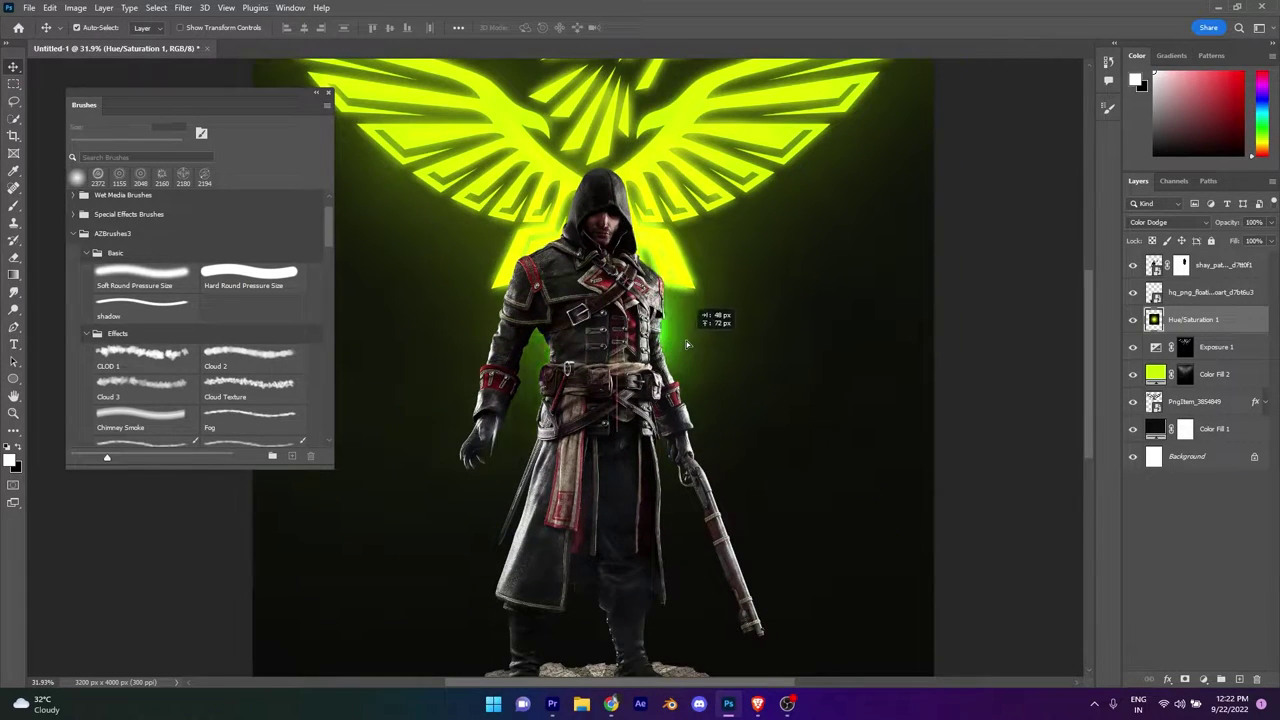
{"action": "scroll", "coordinate": [677, 266], "scroll_direction": "up", "scroll_amount": 2}
{"action": "scroll", "coordinate": [549, 425], "scroll_direction": "down", "scroll_amount": 1}
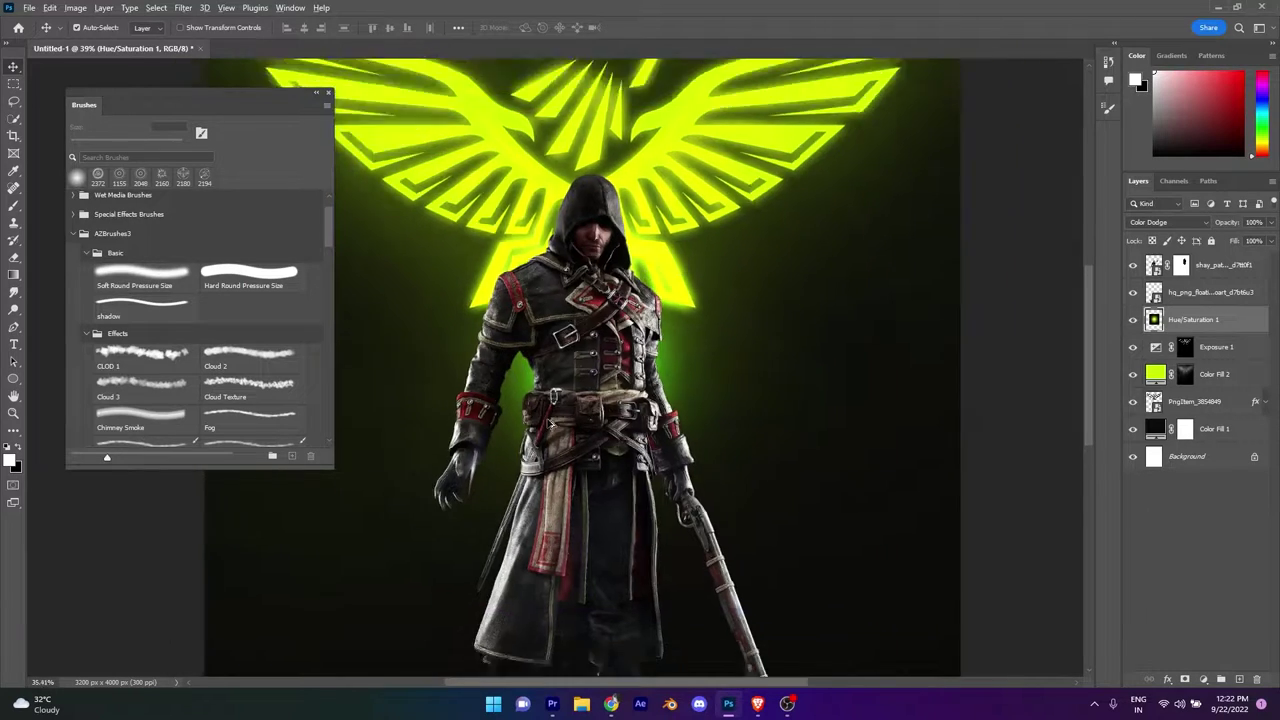
{"action": "scroll", "coordinate": [549, 425], "scroll_direction": "up", "scroll_amount": 2}
{"action": "scroll", "coordinate": [498, 463], "scroll_direction": "down", "scroll_amount": 3}
{"action": "scroll", "coordinate": [630, 347], "scroll_direction": "up", "scroll_amount": 2}
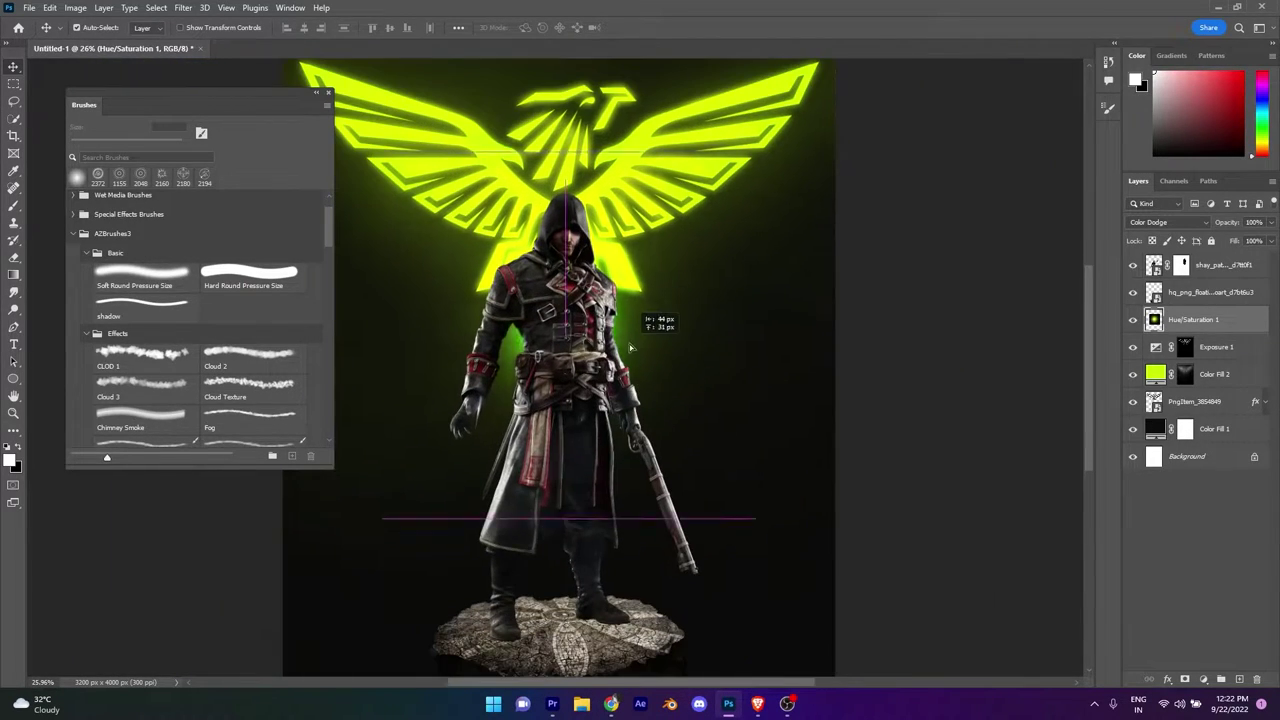
{"action": "left_click_drag", "start_coordinate": [620, 312], "coordinate": [620, 312]}
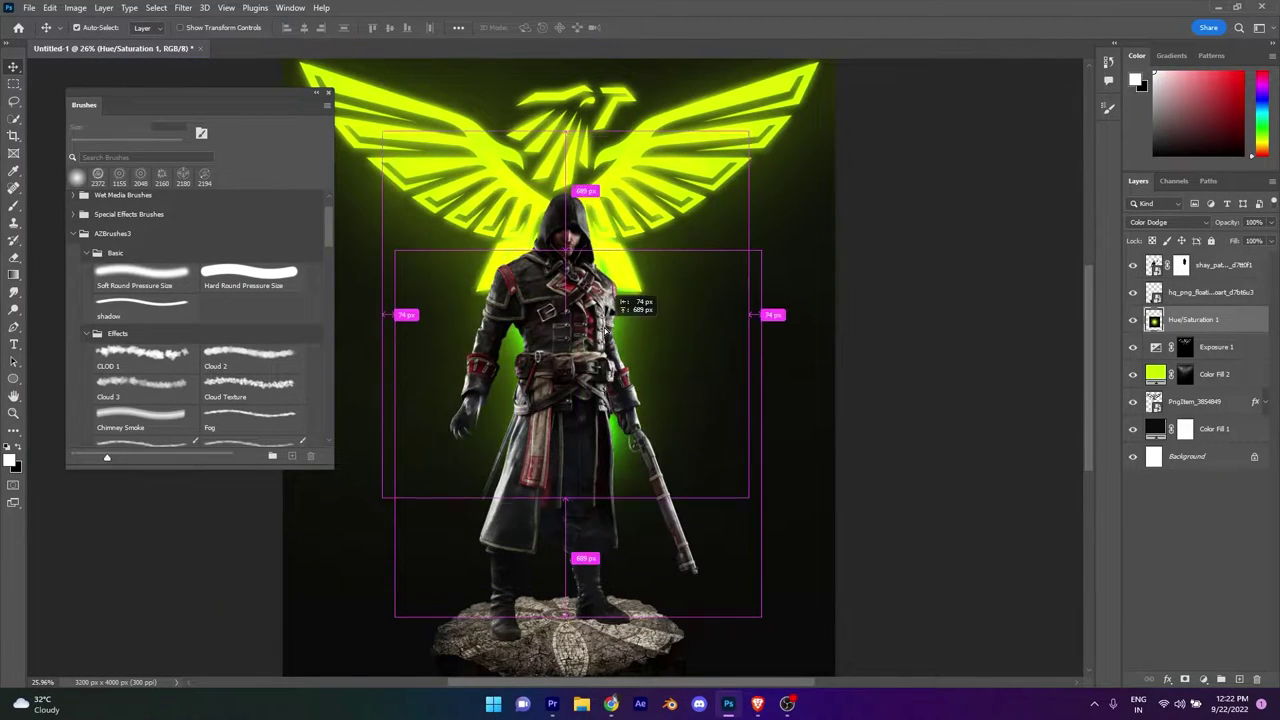
{"action": "scroll", "coordinate": [610, 400], "scroll_direction": "down", "scroll_amount": 2}
{"action": "scroll", "coordinate": [601, 450], "scroll_direction": "up", "scroll_amount": 4}
{"action": "scroll", "coordinate": [602, 450], "scroll_direction": "down", "scroll_amount": 3}
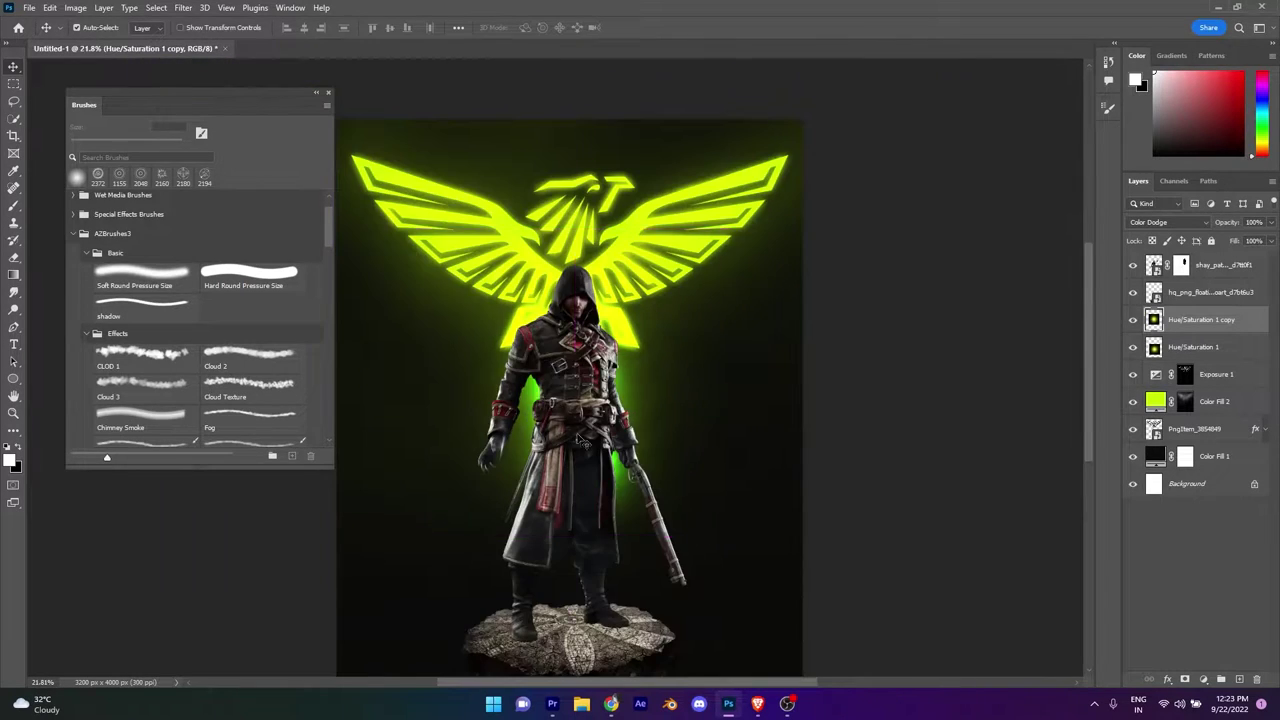
{"action": "scroll", "coordinate": [740, 420], "scroll_direction": "up", "scroll_amount": 3}
{"action": "scroll", "coordinate": [1000, 410], "scroll_direction": "down", "scroll_amount": 2}
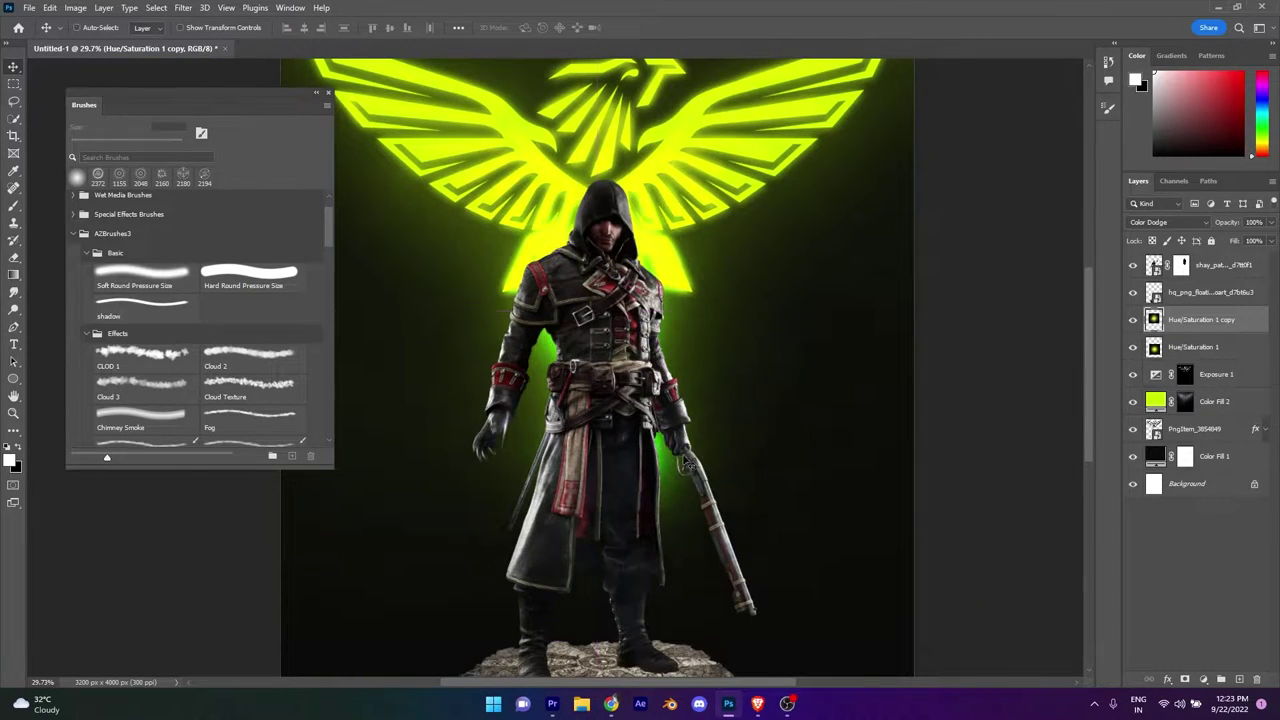
Move the glow down toward the pedestal and save the poster as Untitled-1.psd on the computer.
{"action": "key", "text": "alt+bracketright"}
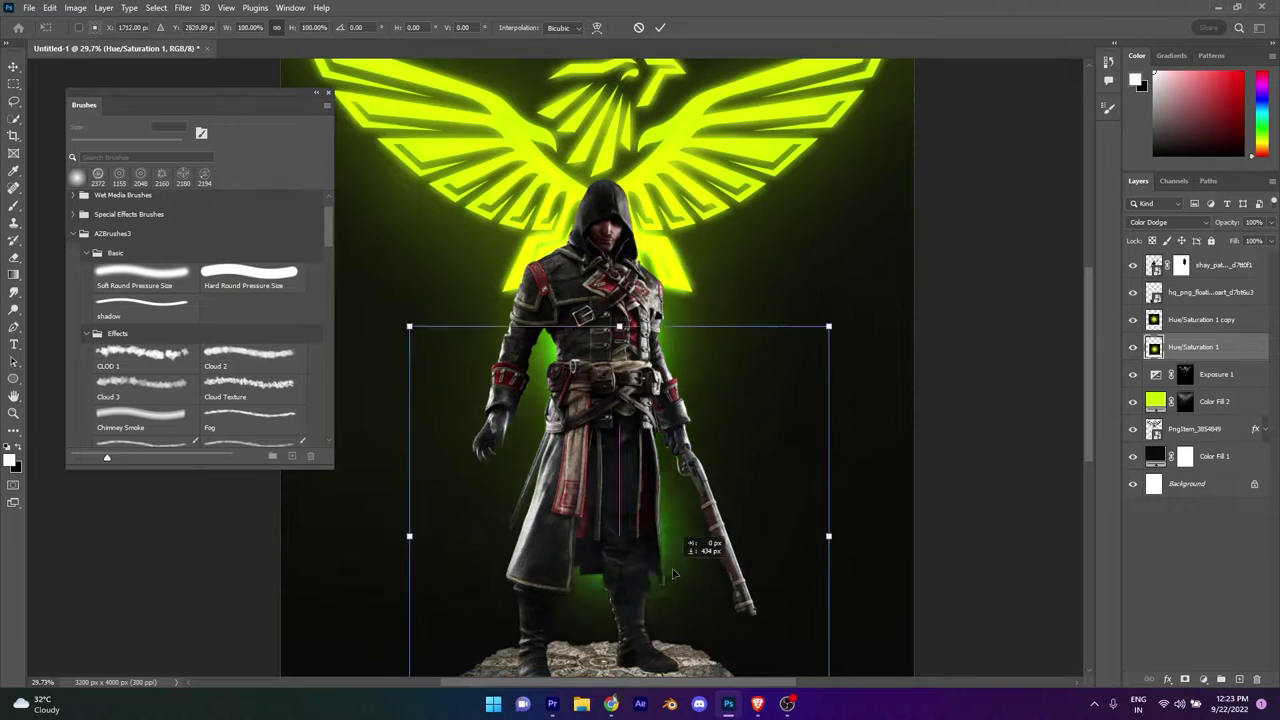
{"action": "left_click_drag", "start_coordinate": [673, 503], "coordinate": [706, 311]}
{"action": "scroll", "coordinate": [706, 311], "scroll_direction": "down", "scroll_amount": 5}
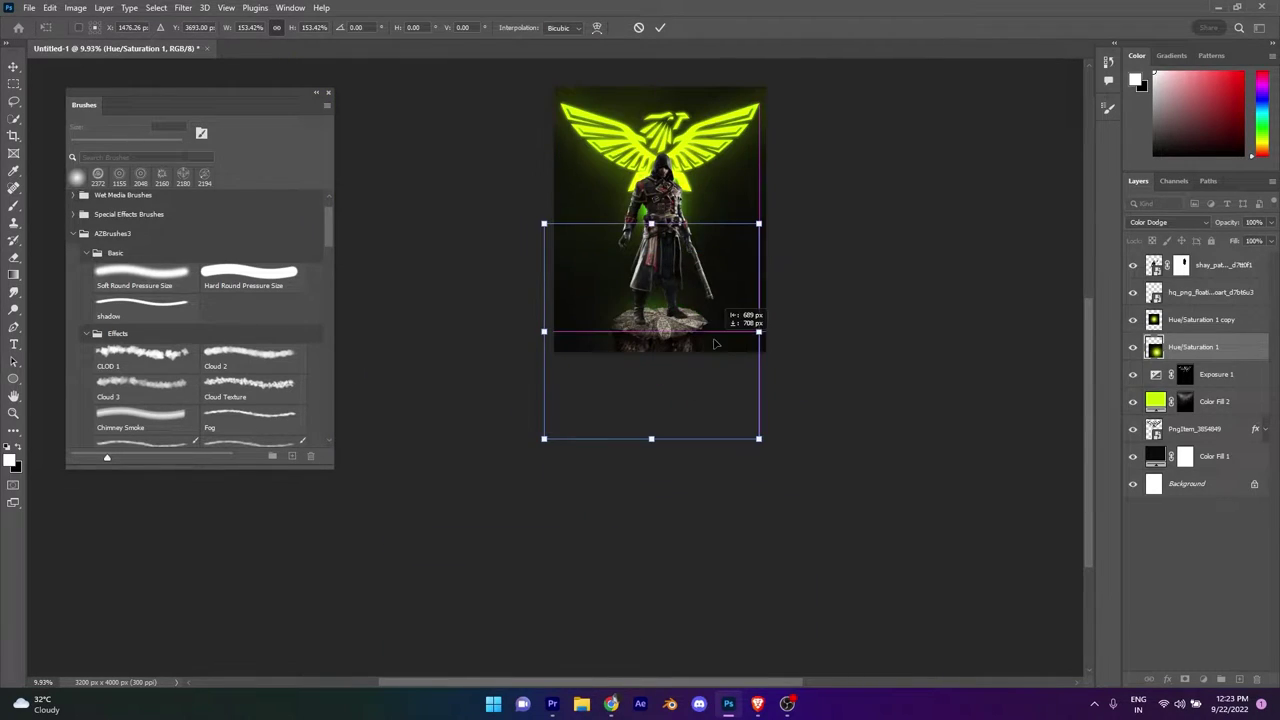
{"action": "key", "text": "Return"}
{"action": "scroll", "coordinate": [714, 344], "scroll_direction": "up", "scroll_amount": 4}
{"action": "scroll", "coordinate": [714, 344], "scroll_direction": "down", "scroll_amount": 3}
{"action": "key", "text": "ctrl+s"}
{"action": "left_click", "coordinate": [418, 514]}
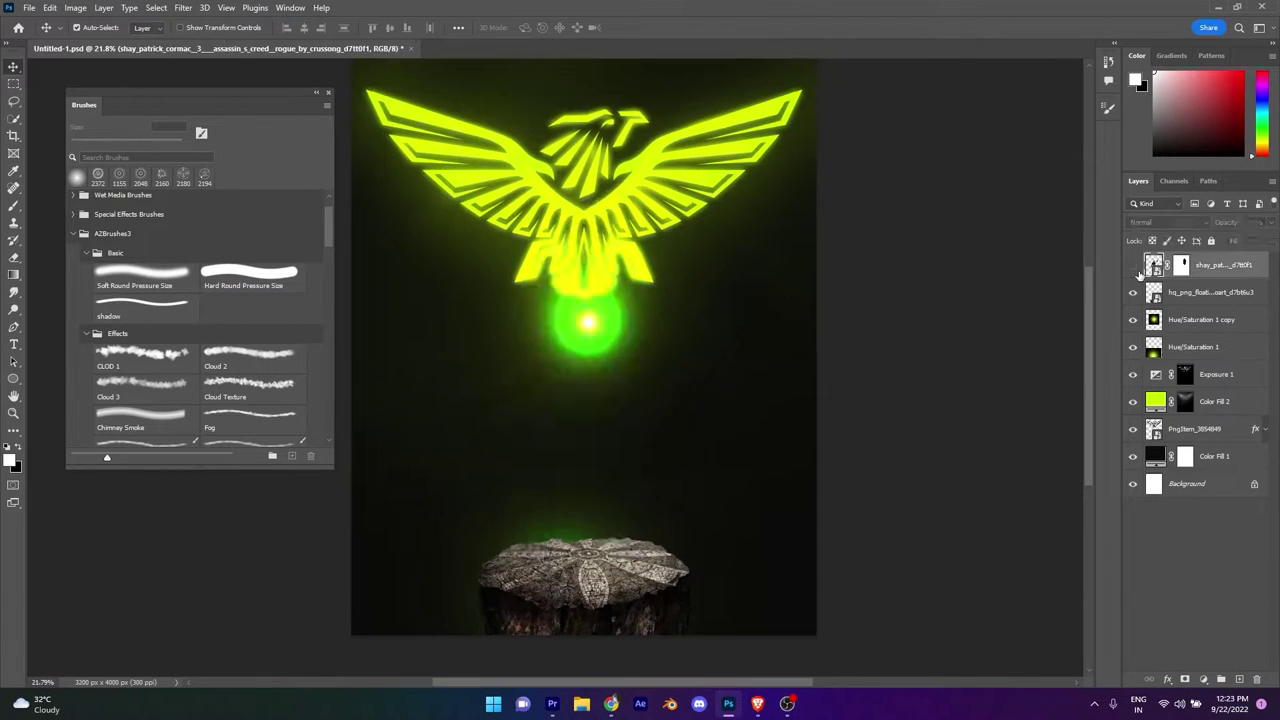
Show the hooded character, group it as 'sub', and put the rock layer in its own group.
{"action": "left_click", "coordinate": [1134, 266]}
{"action": "key", "text": "ctrl+g"}
{"action": "key", "text": "Return"}
{"action": "scroll", "coordinate": [600, 450], "scroll_direction": "up", "scroll_amount": 3}
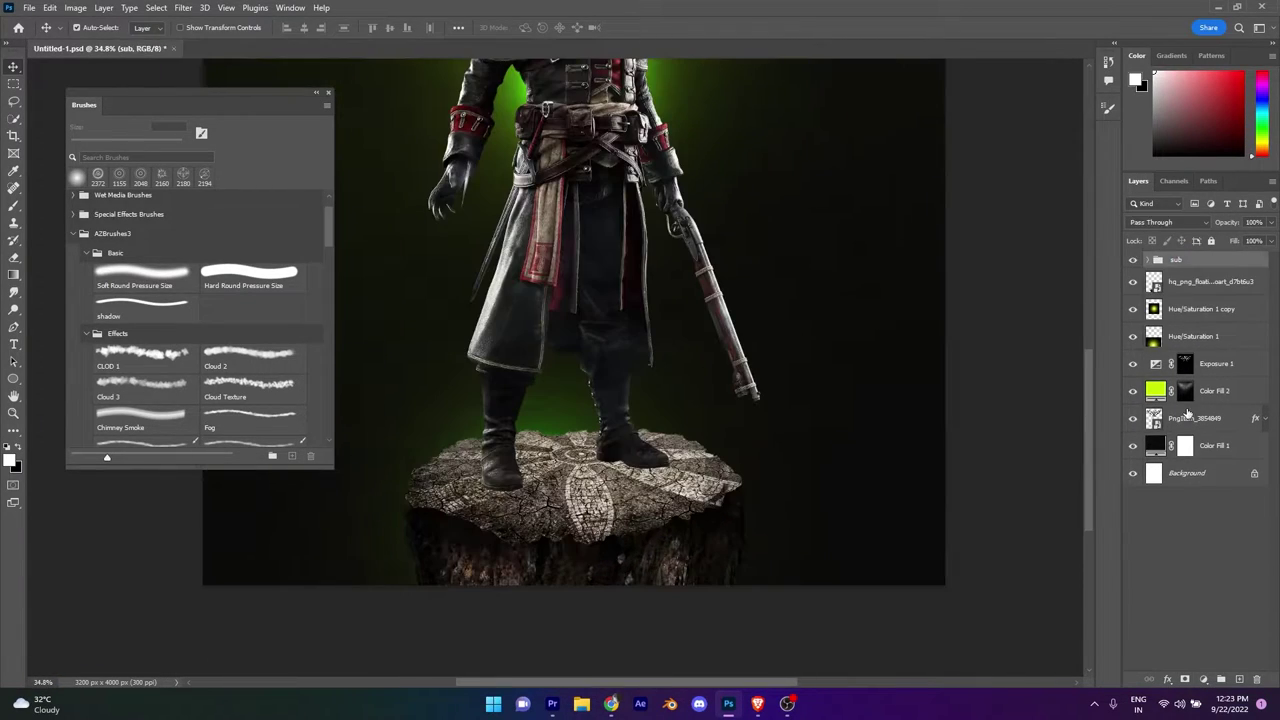
{"action": "left_click", "coordinate": [1180, 282]}
{"action": "key", "text": "ctrl+g"}
Darken the rock with a Levels adjustment lowering output white, then add a new empty layer.
{"action": "left_click", "coordinate": [1203, 679]}
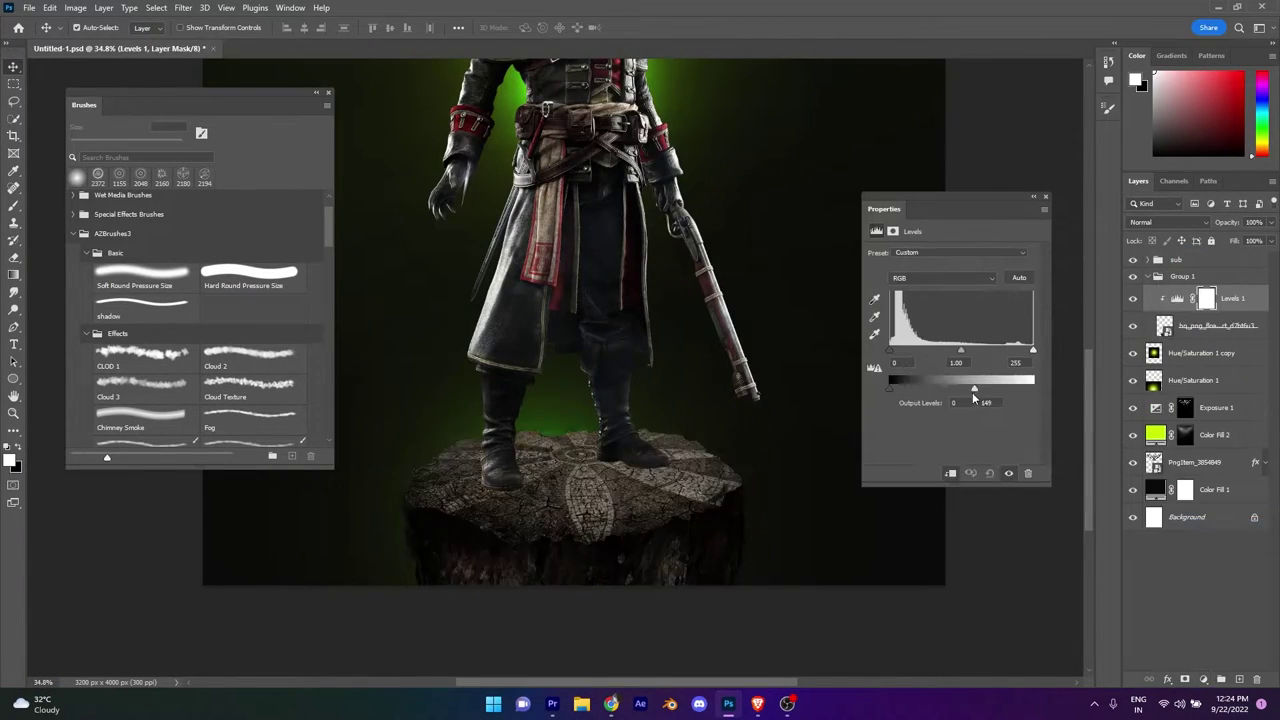
{"action": "left_click_drag", "start_coordinate": [1033, 389], "coordinate": [907, 389]}
{"action": "left_click", "coordinate": [1045, 197]}
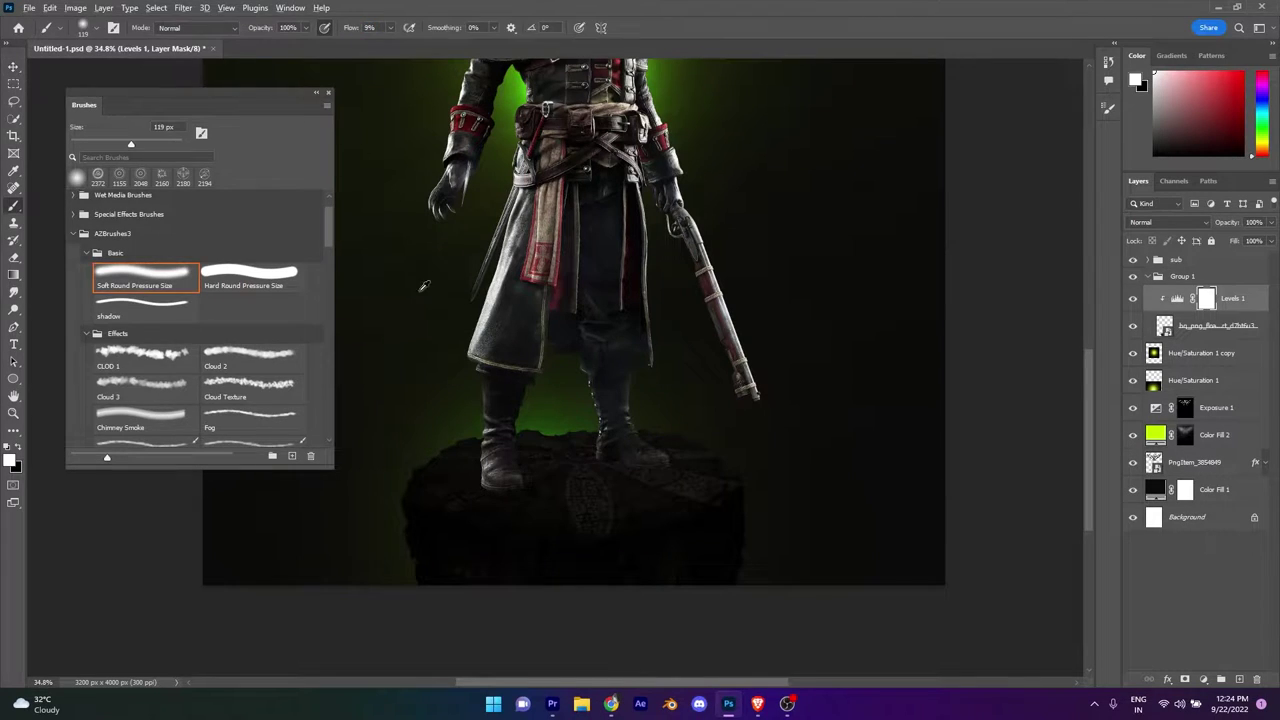
{"action": "scroll", "coordinate": [424, 287], "scroll_direction": "up", "scroll_amount": 2}
{"action": "scroll", "coordinate": [815, 328], "scroll_direction": "down", "scroll_amount": 2}
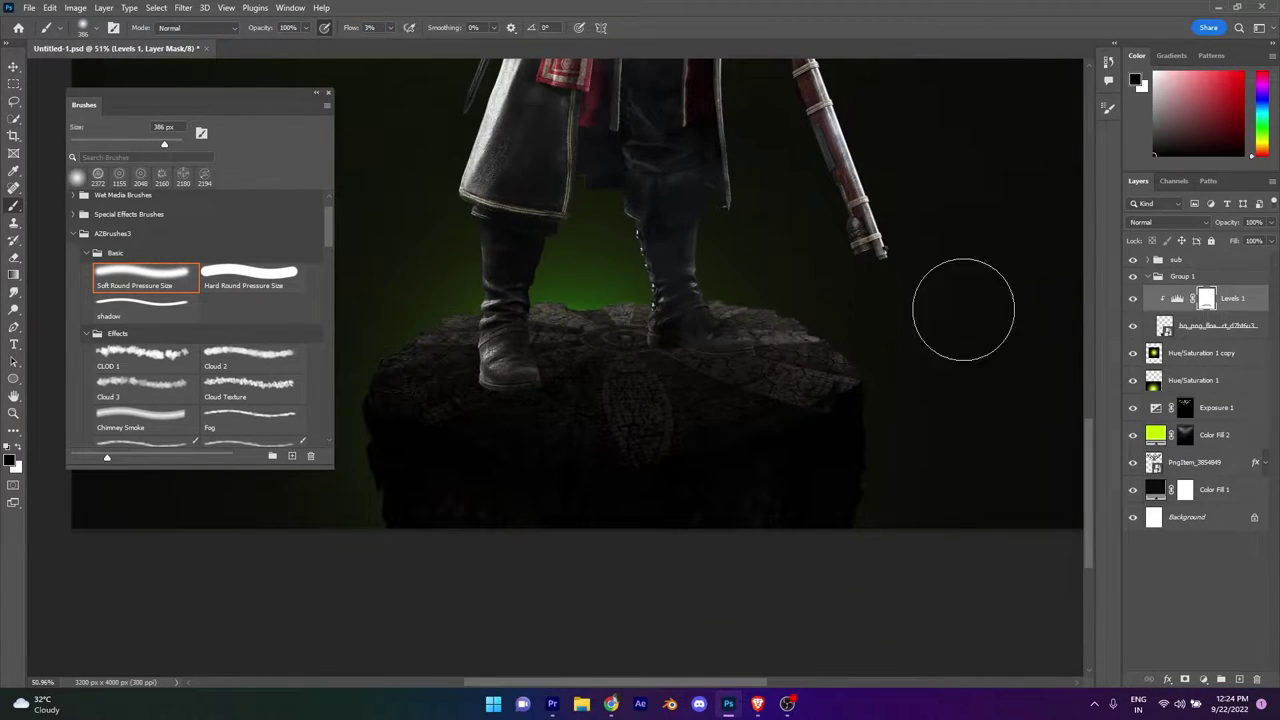
{"action": "scroll", "coordinate": [977, 334], "scroll_direction": "down", "scroll_amount": 2}
{"action": "scroll", "coordinate": [800, 335], "scroll_direction": "down", "scroll_amount": 5}
{"action": "scroll", "coordinate": [801, 335], "scroll_direction": "up", "scroll_amount": 5}
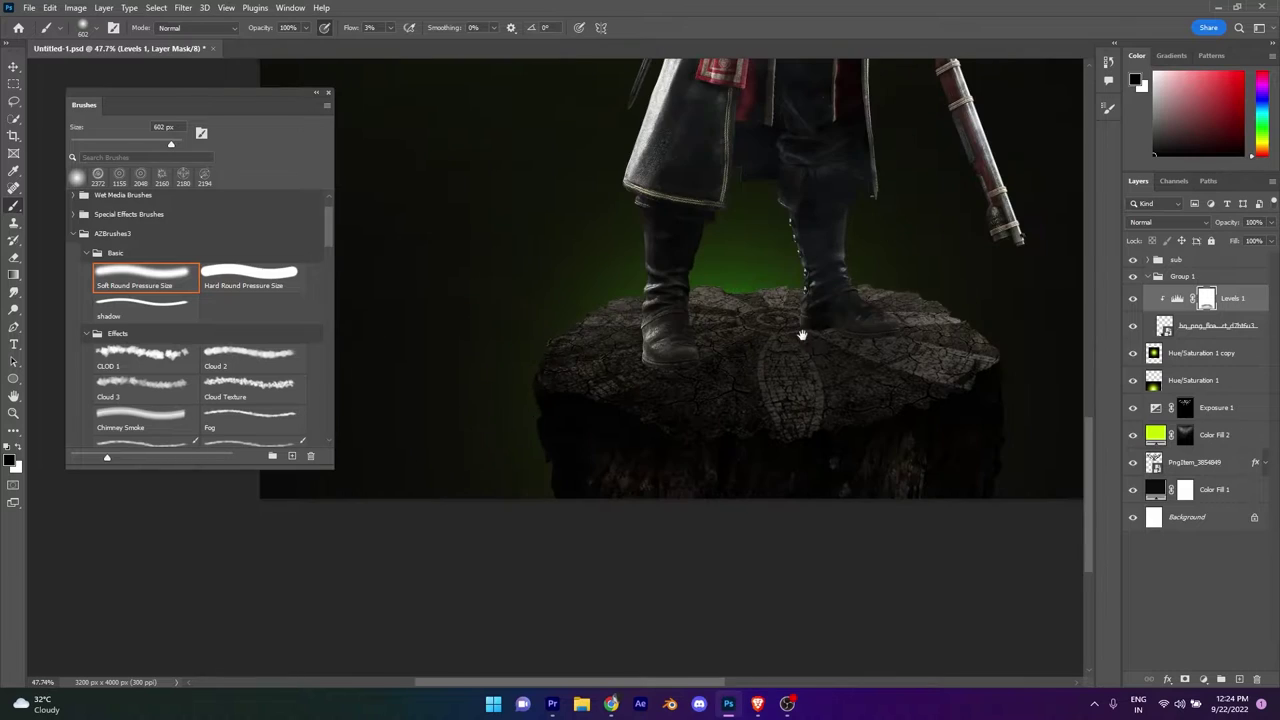
{"action": "scroll", "coordinate": [801, 335], "scroll_direction": "down", "scroll_amount": 5}
{"action": "scroll", "coordinate": [801, 335], "scroll_direction": "up", "scroll_amount": 4}
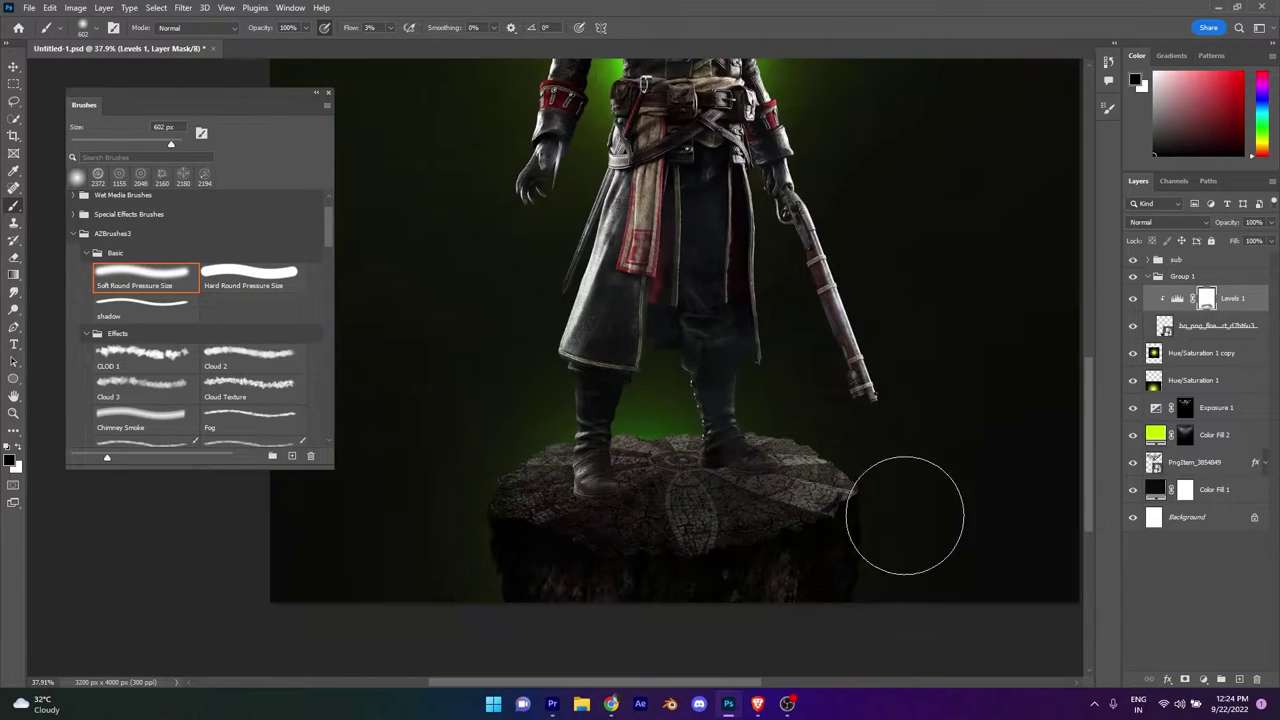
{"action": "scroll", "coordinate": [905, 516], "scroll_direction": "up", "scroll_amount": 3}
{"action": "scroll", "coordinate": [971, 457], "scroll_direction": "up", "scroll_amount": 1}
{"action": "scroll", "coordinate": [934, 414], "scroll_direction": "down", "scroll_amount": 5}
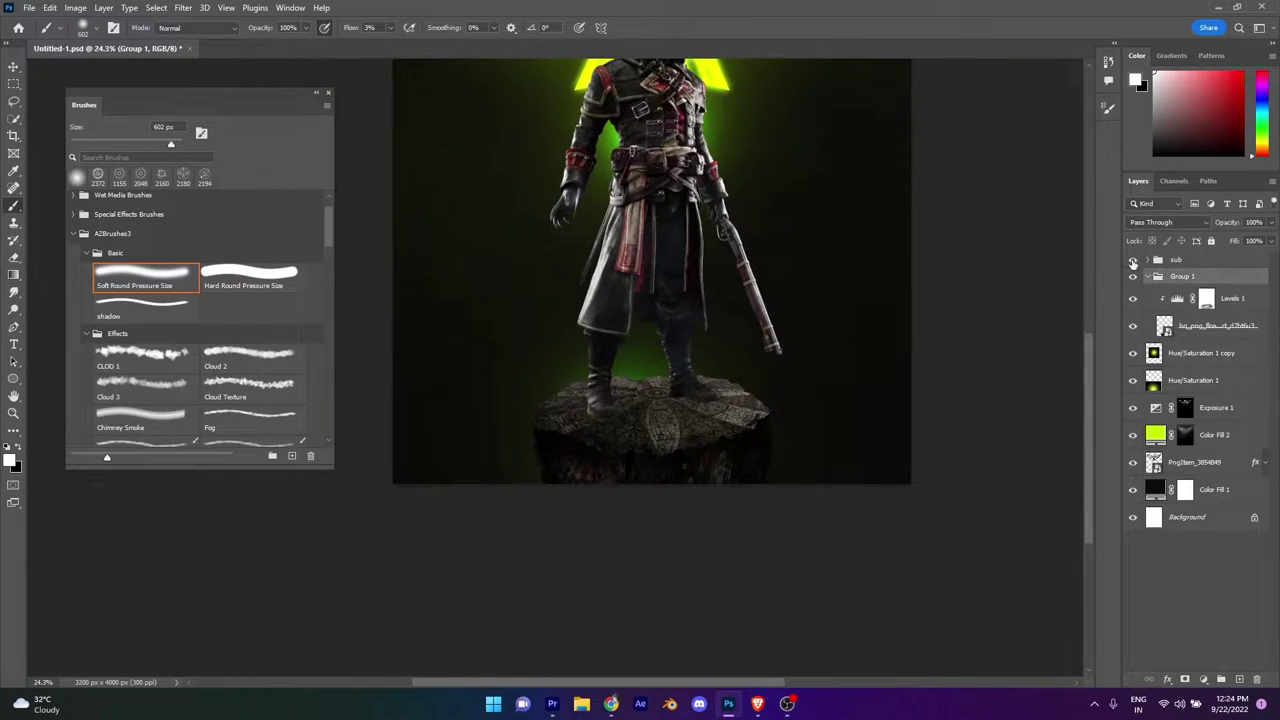
{"action": "key", "text": "ctrl+shift+alt+n"}
Stretch and tilt the black boot shadow on Layer 1 across the rock top.
{"action": "scroll", "coordinate": [623, 491], "scroll_direction": "up", "scroll_amount": 3}
{"action": "scroll", "coordinate": [753, 375], "scroll_direction": "up", "scroll_amount": 3}
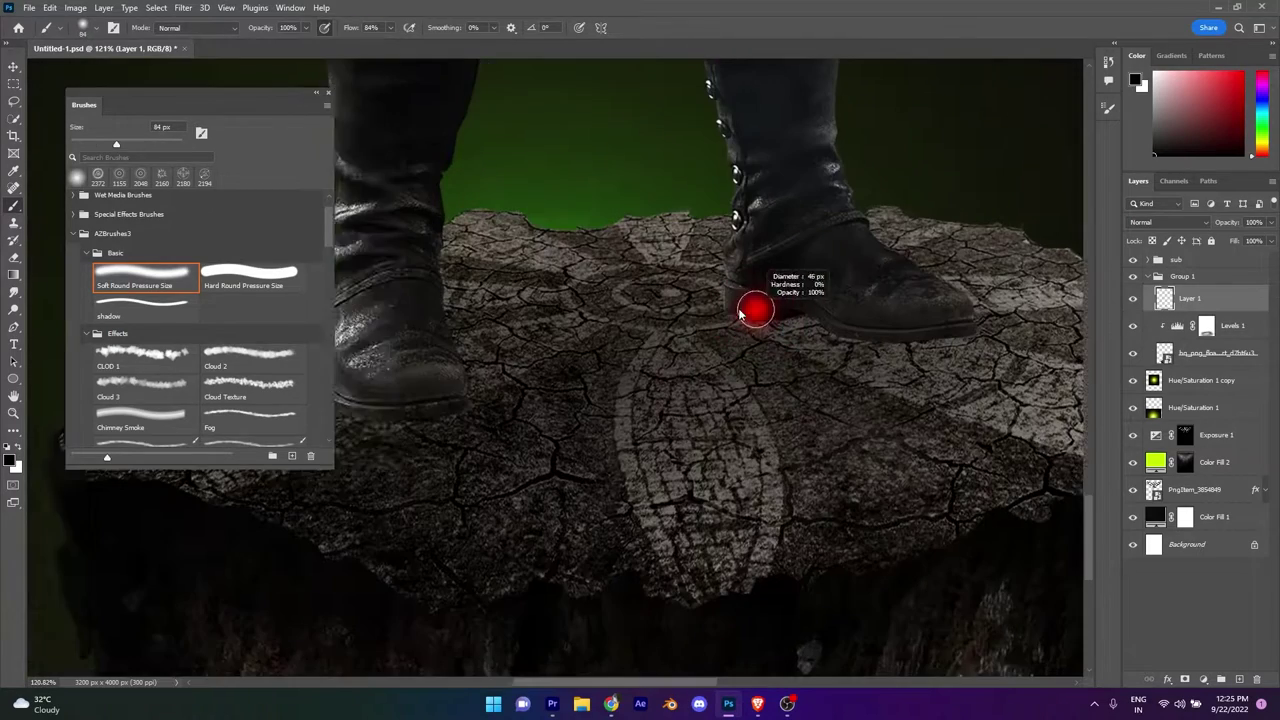
{"action": "scroll", "coordinate": [912, 336], "scroll_direction": "up", "scroll_amount": 2}
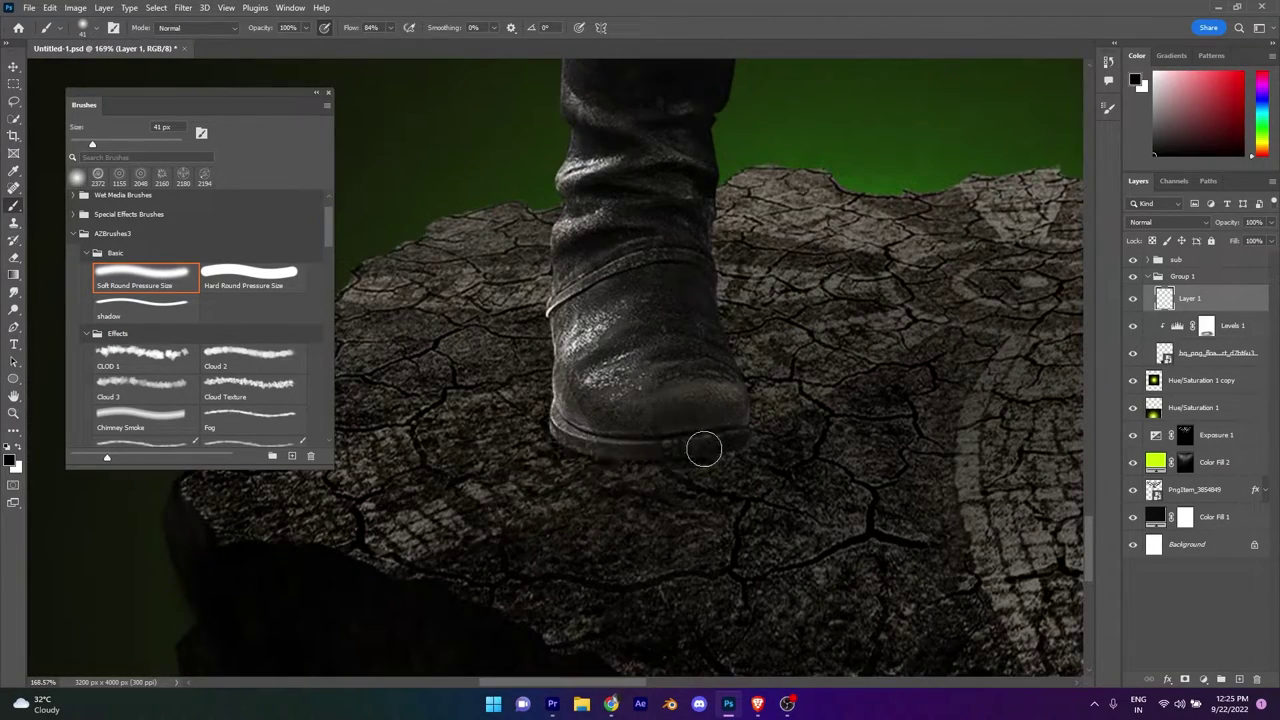
{"action": "scroll", "coordinate": [703, 450], "scroll_direction": "down", "scroll_amount": 3}
{"action": "scroll", "coordinate": [627, 380], "scroll_direction": "up", "scroll_amount": 2}
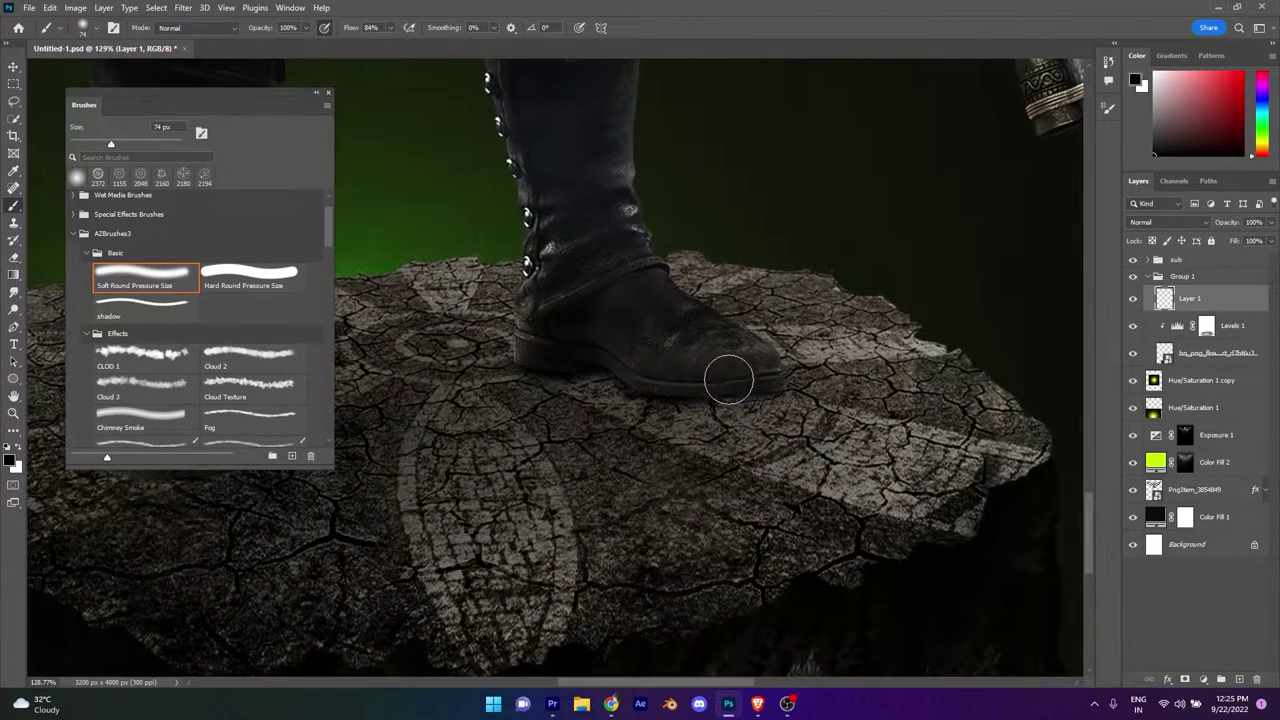
{"action": "scroll", "coordinate": [765, 390], "scroll_direction": "down", "scroll_amount": 2}
{"action": "scroll", "coordinate": [673, 355], "scroll_direction": "down", "scroll_amount": 1}
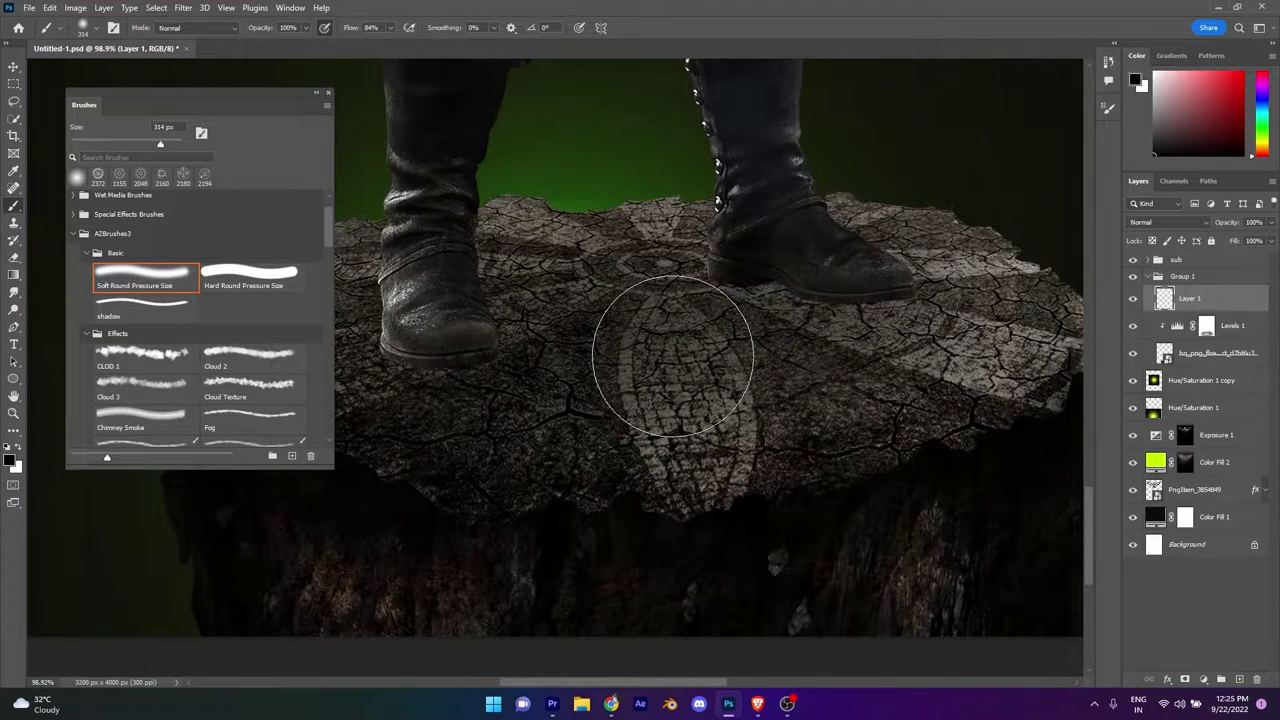
{"action": "left_click_drag", "start_coordinate": [817, 316], "coordinate": [815, 338]}
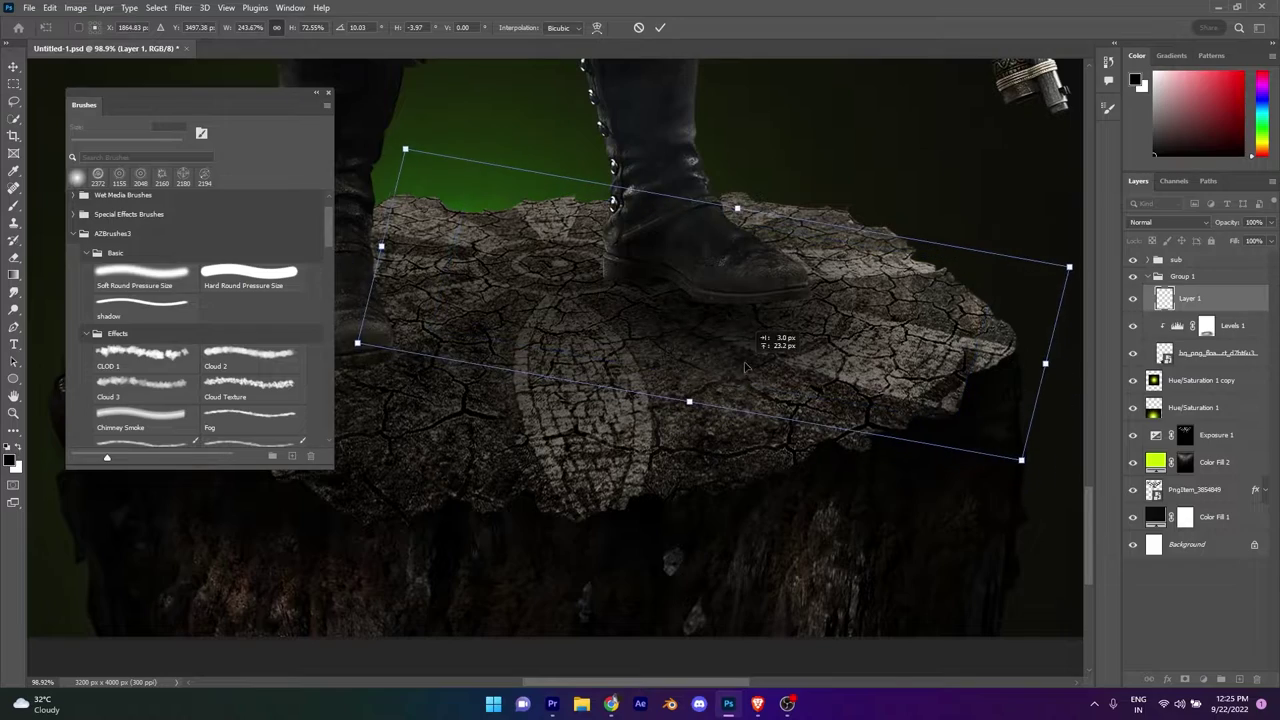
{"action": "key", "text": "Return"}
Duplicate the shadow onto Layer 2 and reshape the copy beneath the boots.
{"action": "scroll", "coordinate": [745, 367], "scroll_direction": "down", "scroll_amount": 5}
{"action": "scroll", "coordinate": [934, 356], "scroll_direction": "up", "scroll_amount": 6}
{"action": "scroll", "coordinate": [769, 346], "scroll_direction": "down", "scroll_amount": 4}
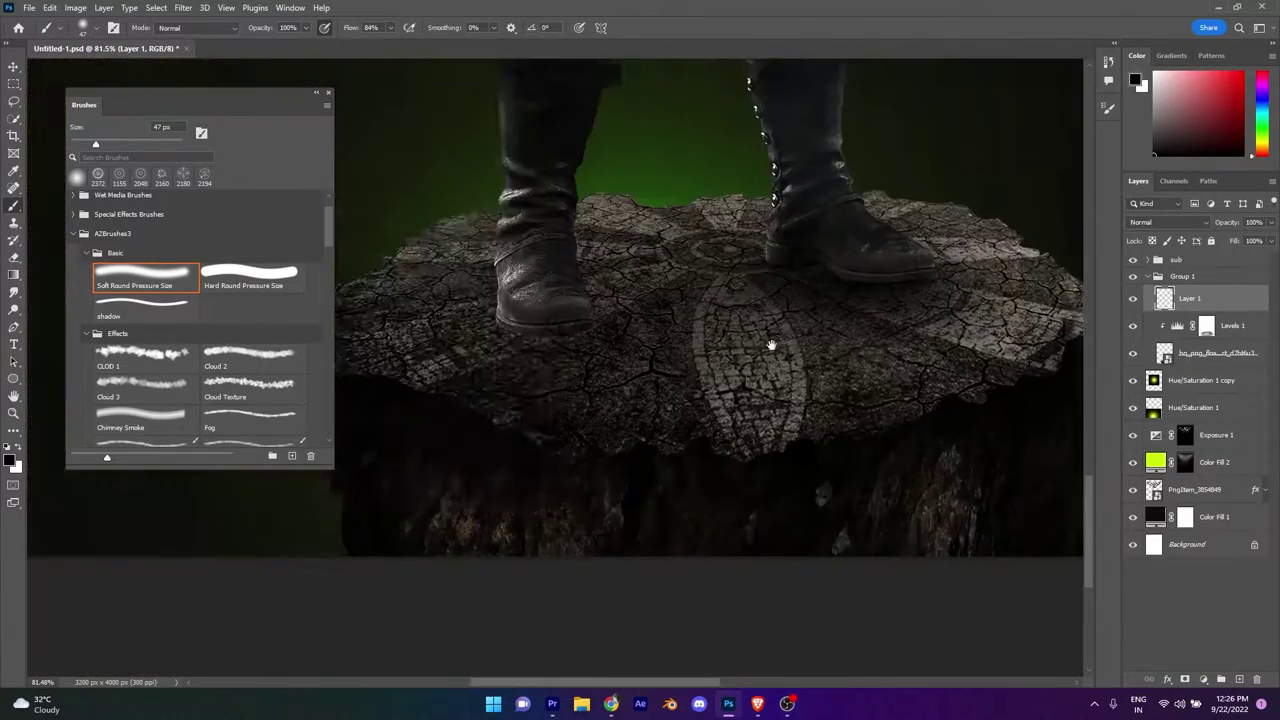
{"action": "scroll", "coordinate": [689, 437], "scroll_direction": "down", "scroll_amount": 2}
{"action": "key", "text": "ctrl+j"}
{"action": "key", "text": "ctrl+t"}
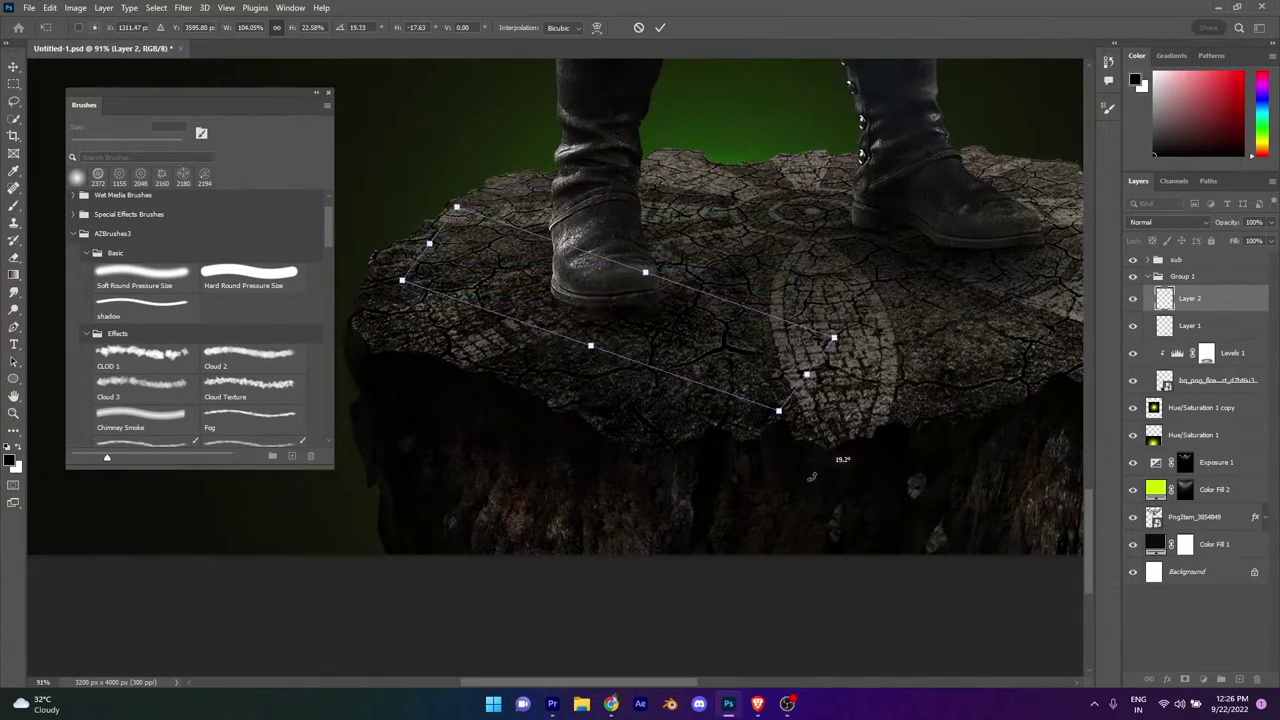
{"action": "key", "text": "Return"}
{"action": "scroll", "coordinate": [591, 337], "scroll_direction": "down", "scroll_amount": 2}
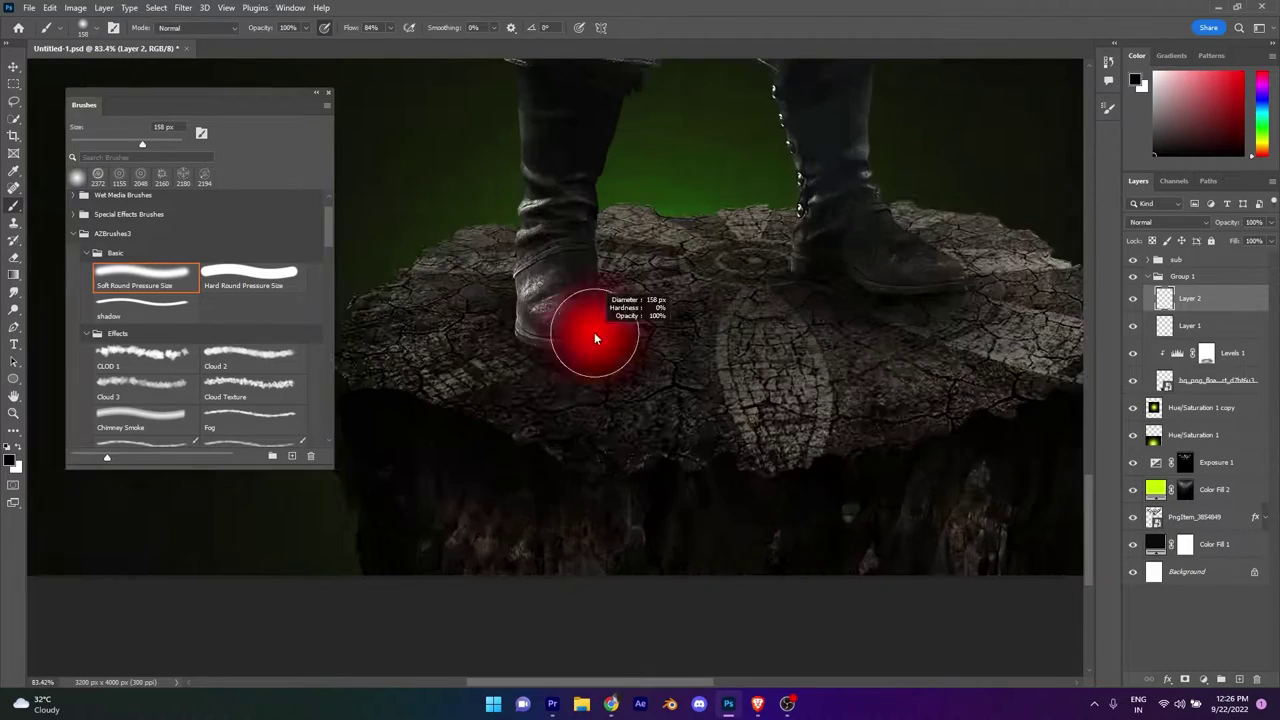
{"action": "scroll", "coordinate": [591, 337], "scroll_direction": "up", "scroll_amount": 4}
{"action": "scroll", "coordinate": [662, 320], "scroll_direction": "down", "scroll_amount": 4}
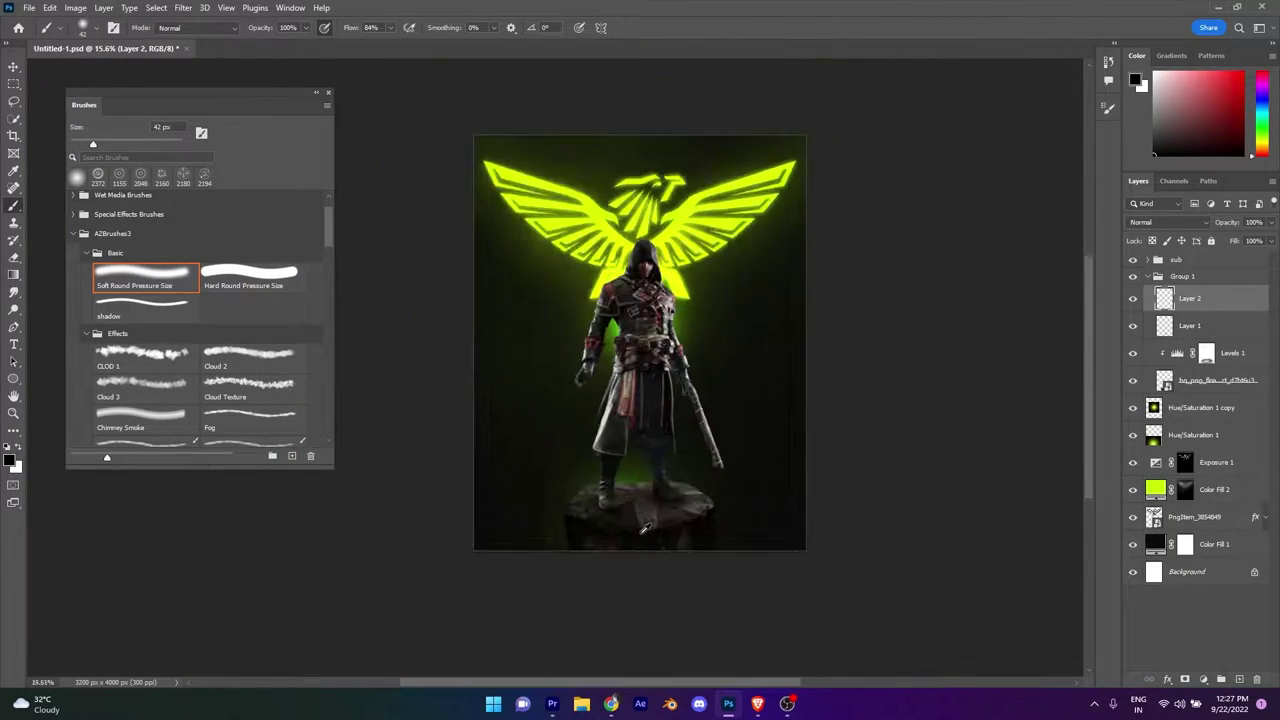
Add a clipped Curves 1 lifting the rock's Green channel from input 158 to output 240.
{"action": "left_click", "coordinate": [1134, 260]}
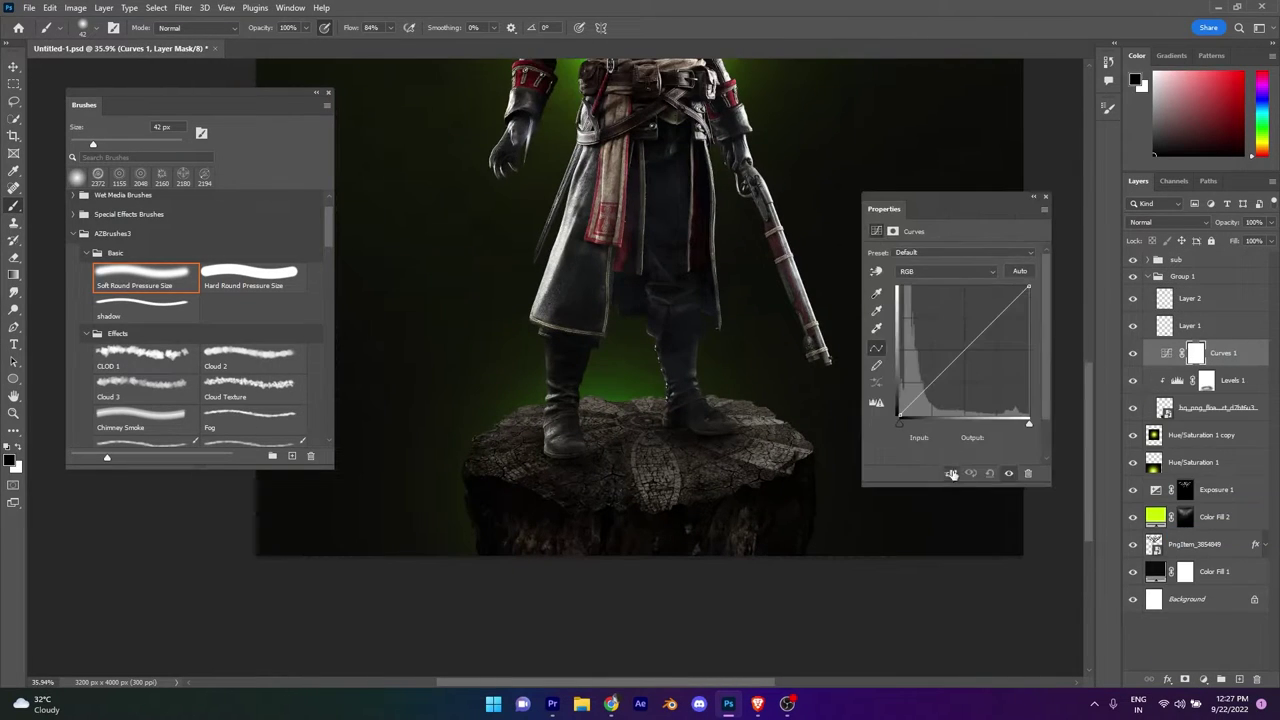
{"action": "left_click_drag", "start_coordinate": [1027, 289], "coordinate": [958, 288]}
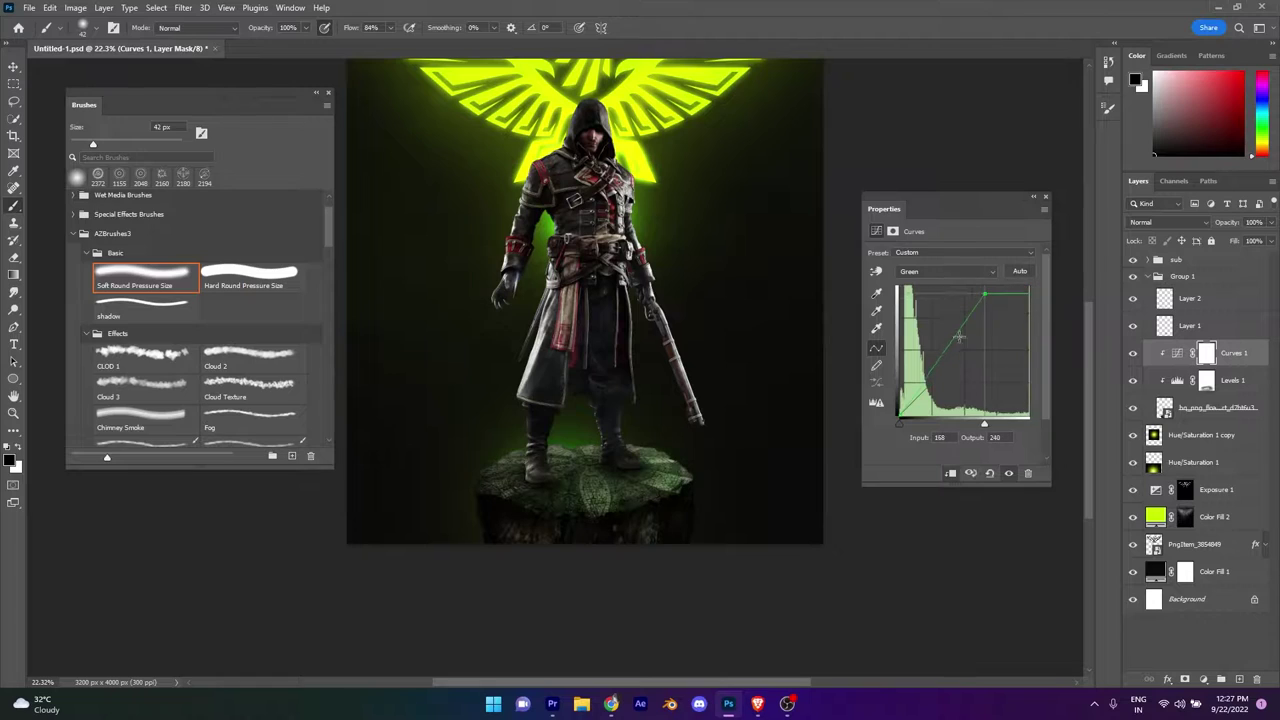
{"action": "left_click", "coordinate": [1045, 197]}
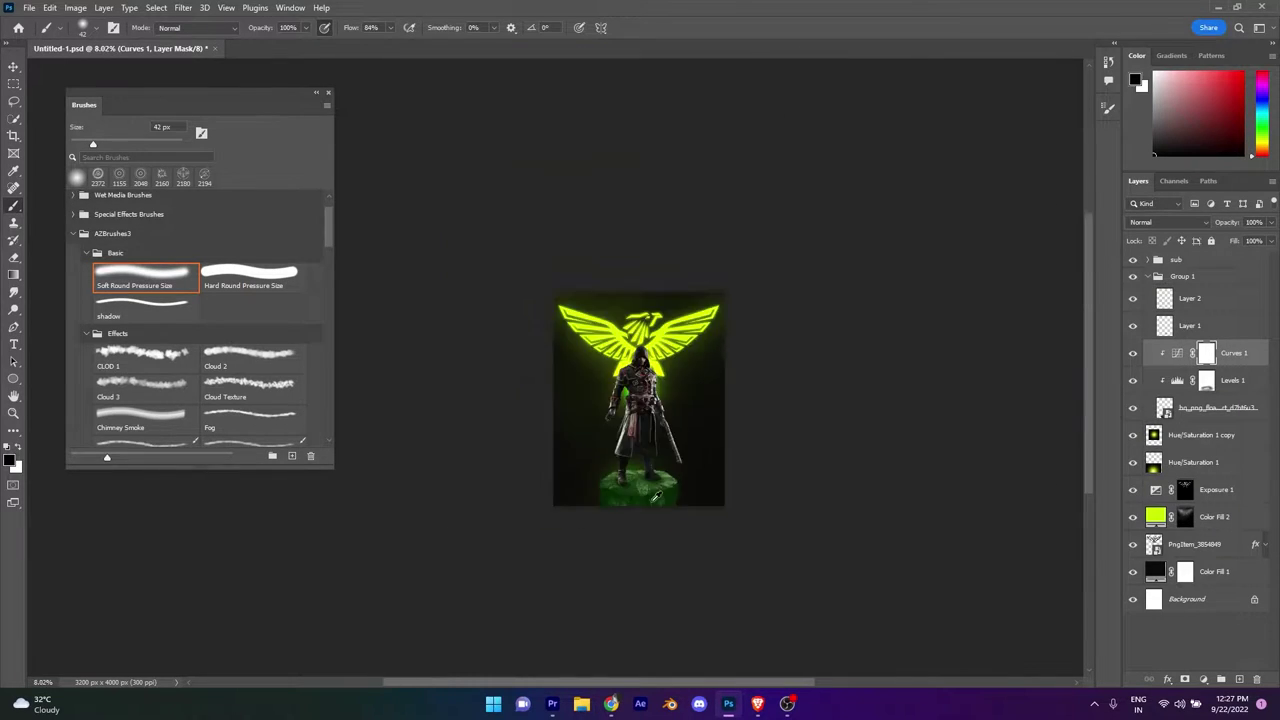
Apply a Blend If tweak to Curves 1's green tint in its blending options.
{"action": "double_click", "coordinate": [1261, 361]}
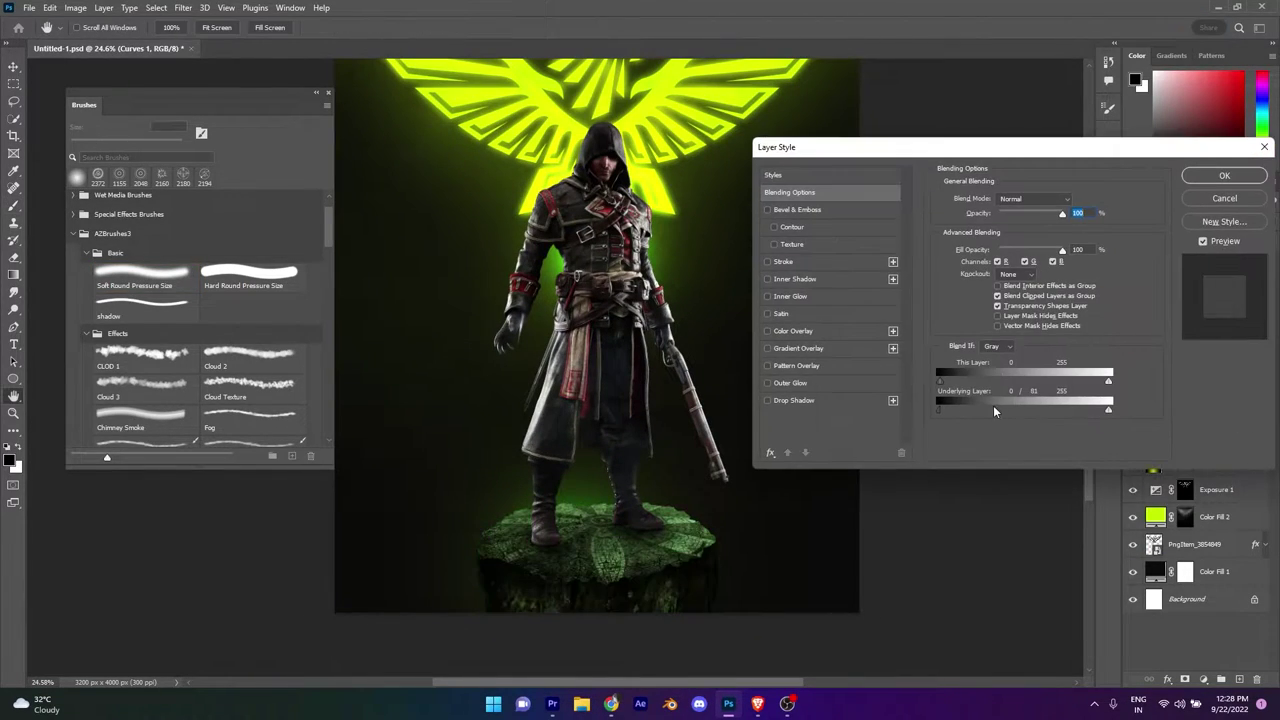
{"action": "left_click", "coordinate": [1224, 175]}
{"action": "key", "text": "b"}
{"action": "scroll", "coordinate": [734, 500], "scroll_direction": "up", "scroll_amount": 3}
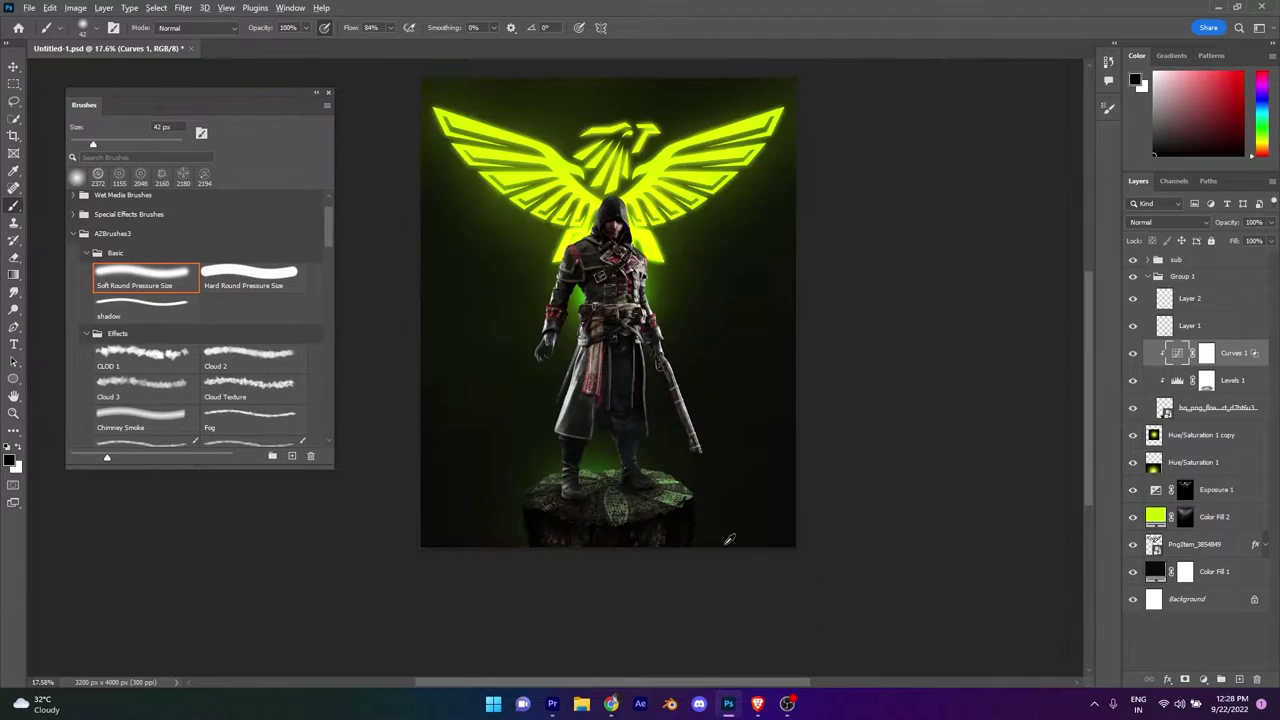
{"action": "scroll", "coordinate": [806, 586], "scroll_direction": "down", "scroll_amount": 3}
{"action": "scroll", "coordinate": [806, 586], "scroll_direction": "up", "scroll_amount": 3}
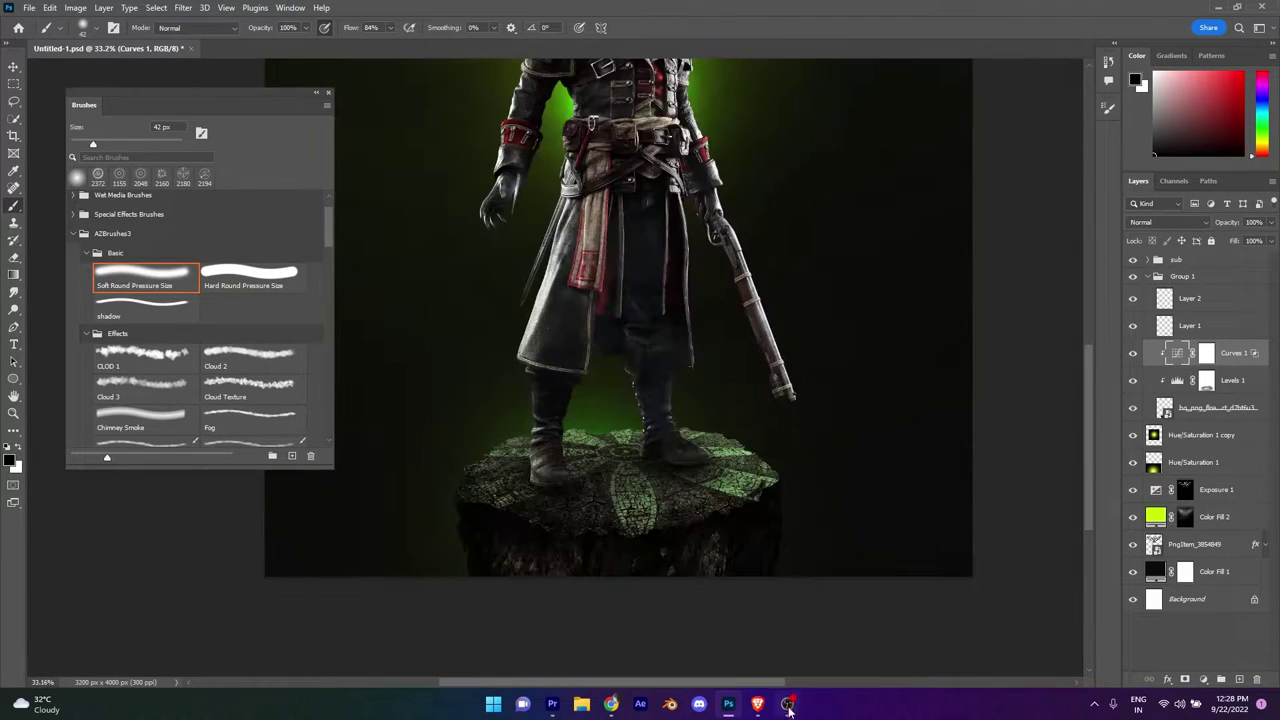
{"action": "scroll", "coordinate": [640, 400], "scroll_direction": "down", "scroll_amount": 3}
{"action": "scroll", "coordinate": [626, 407], "scroll_direction": "down", "scroll_amount": 4}
{"action": "scroll", "coordinate": [661, 410], "scroll_direction": "up", "scroll_amount": 5}
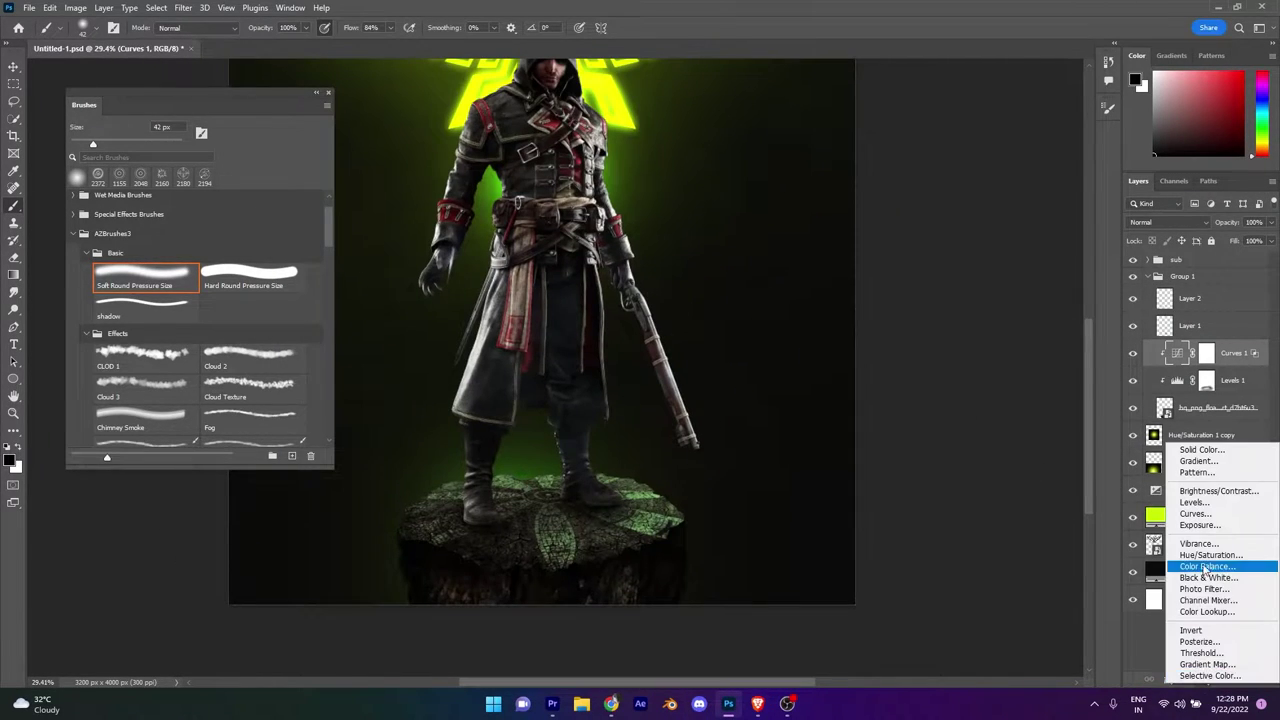
{"action": "scroll", "coordinate": [648, 569], "scroll_direction": "down", "scroll_amount": 4}
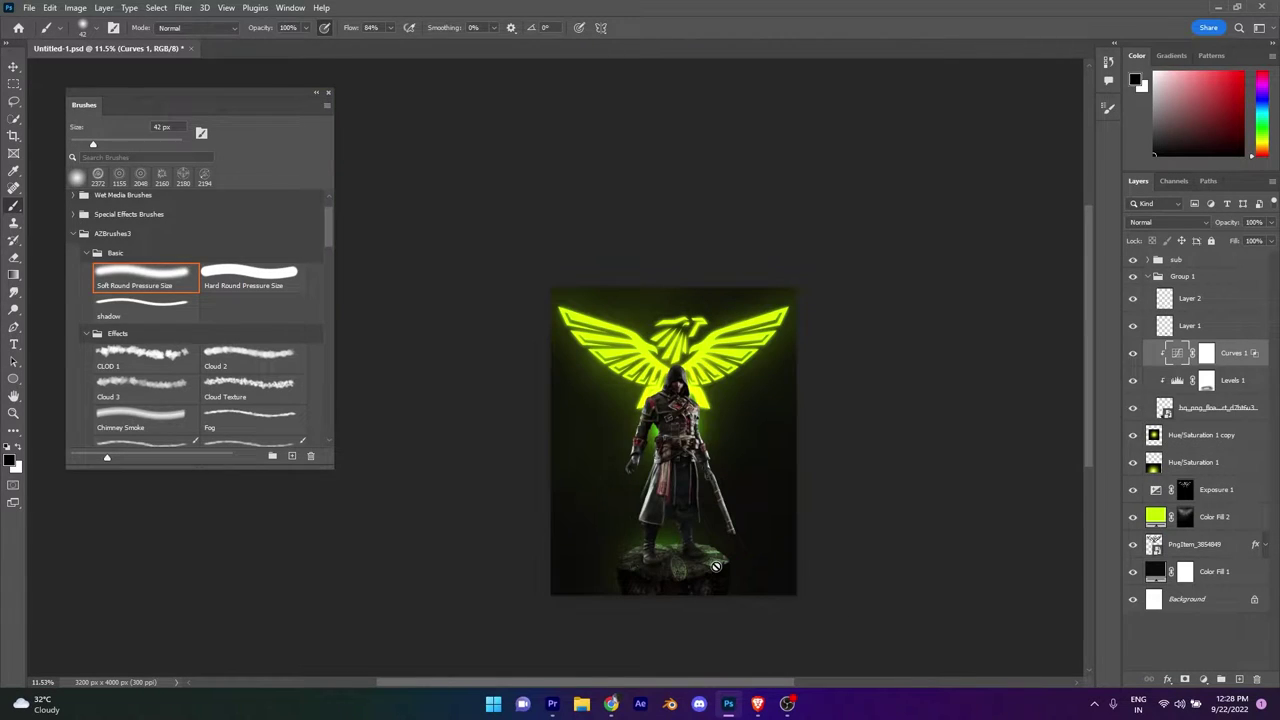
{"action": "scroll", "coordinate": [716, 566], "scroll_direction": "up", "scroll_amount": 3}
{"action": "scroll", "coordinate": [716, 566], "scroll_direction": "up", "scroll_amount": 3}
Add a lime Solid Color fill clipped to the rock, blended as Linear Dodge (Add).
{"action": "left_click", "coordinate": [1203, 679]}
{"action": "left_click", "coordinate": [1200, 445]}
{"action": "left_click", "coordinate": [1051, 257]}
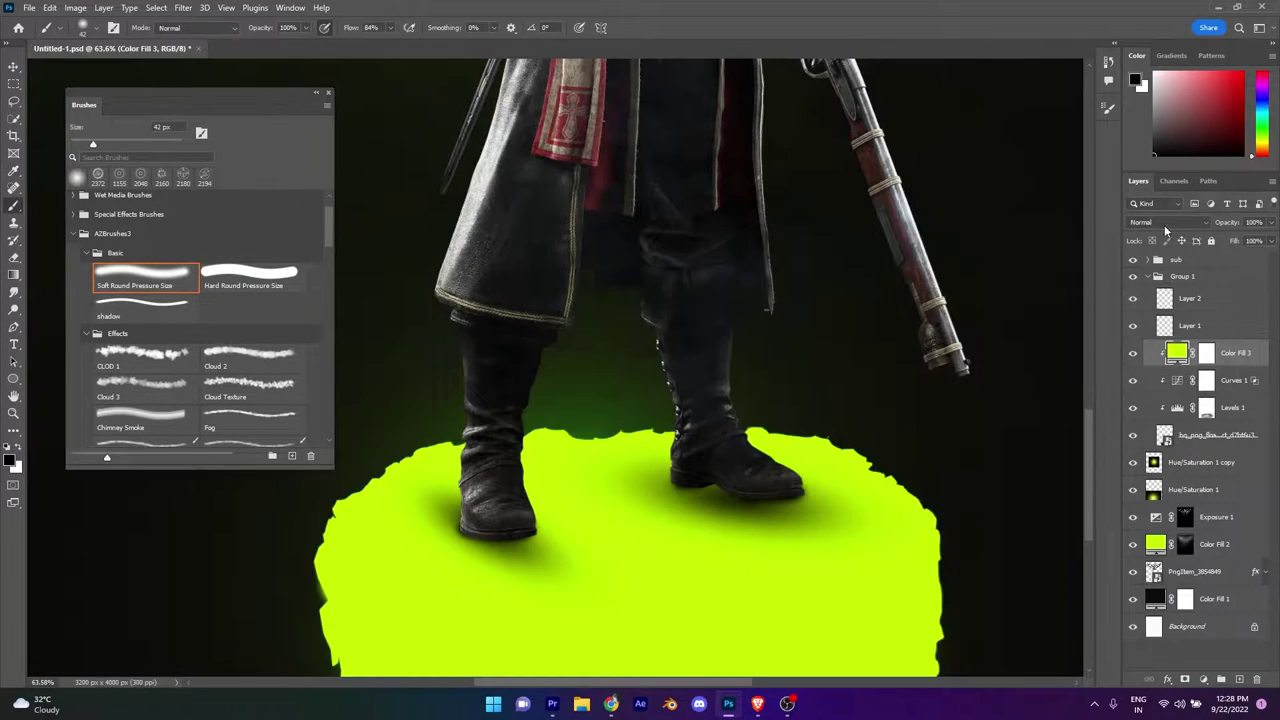
{"action": "left_click", "coordinate": [1164, 222]}
{"action": "left_click", "coordinate": [1160, 353]}
{"action": "double_click", "coordinate": [1245, 353]}
{"action": "key", "text": "Return"}
Invert the fill's mask and paint white onto it so only the rock top glows.
{"action": "key", "text": "ctrl+i"}
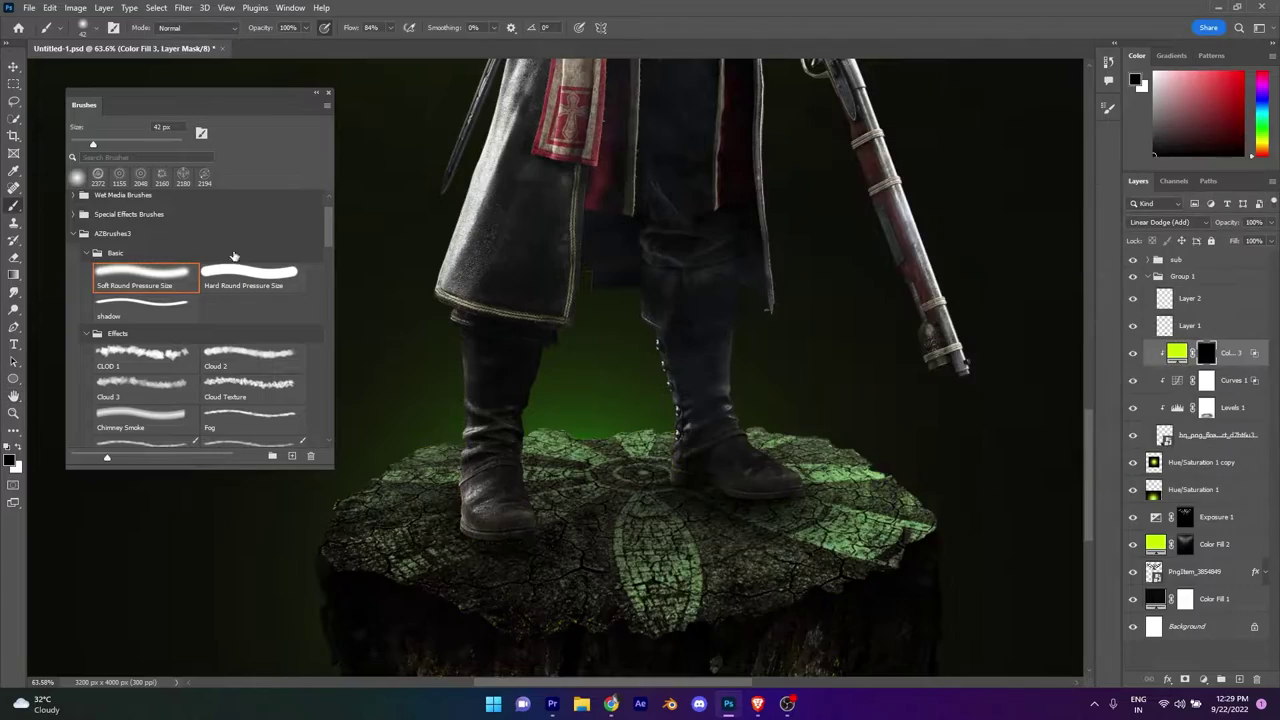
{"action": "key", "text": "x"}
{"action": "scroll", "coordinate": [523, 386], "scroll_direction": "up", "scroll_amount": 3}
{"action": "scroll", "coordinate": [731, 362], "scroll_direction": "down", "scroll_amount": 3}
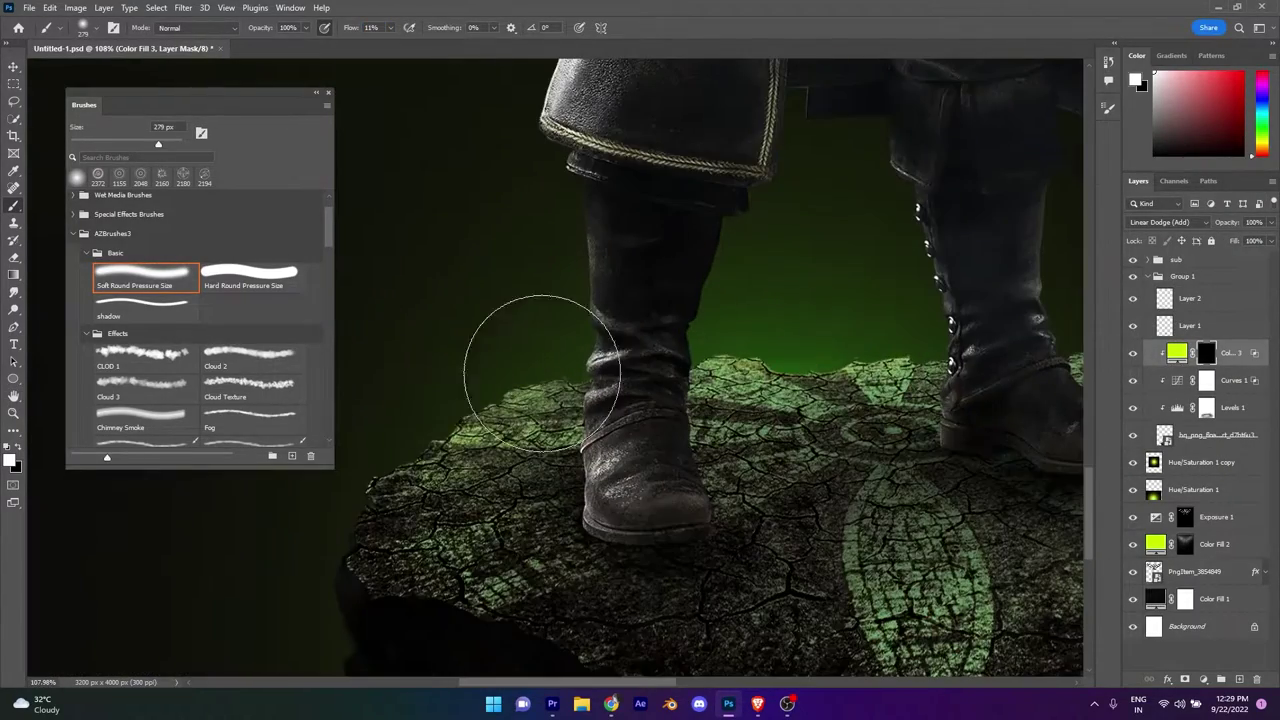
{"action": "scroll", "coordinate": [514, 343], "scroll_direction": "up", "scroll_amount": 3}
{"action": "scroll", "coordinate": [694, 309], "scroll_direction": "right", "scroll_amount": 3}
{"action": "scroll", "coordinate": [694, 309], "scroll_direction": "down", "scroll_amount": 3}
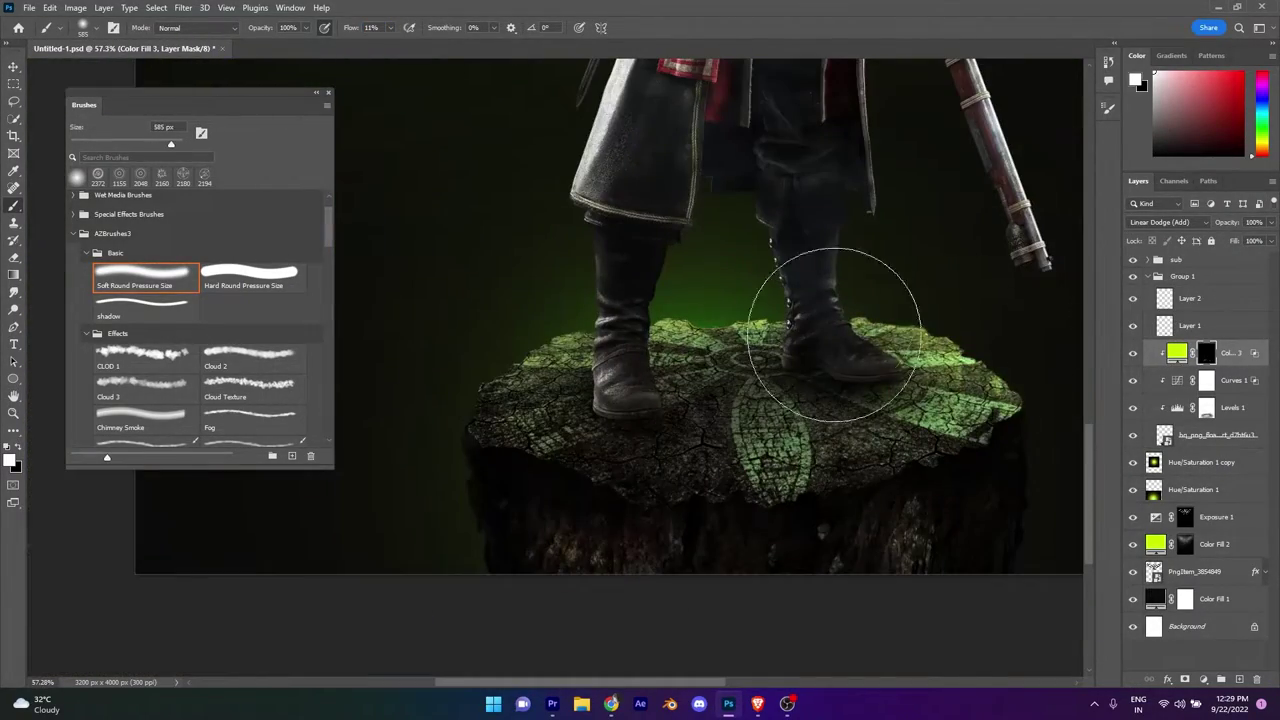
{"action": "type", "text": "2"}
{"action": "scroll", "coordinate": [581, 295], "scroll_direction": "up", "scroll_amount": 4}
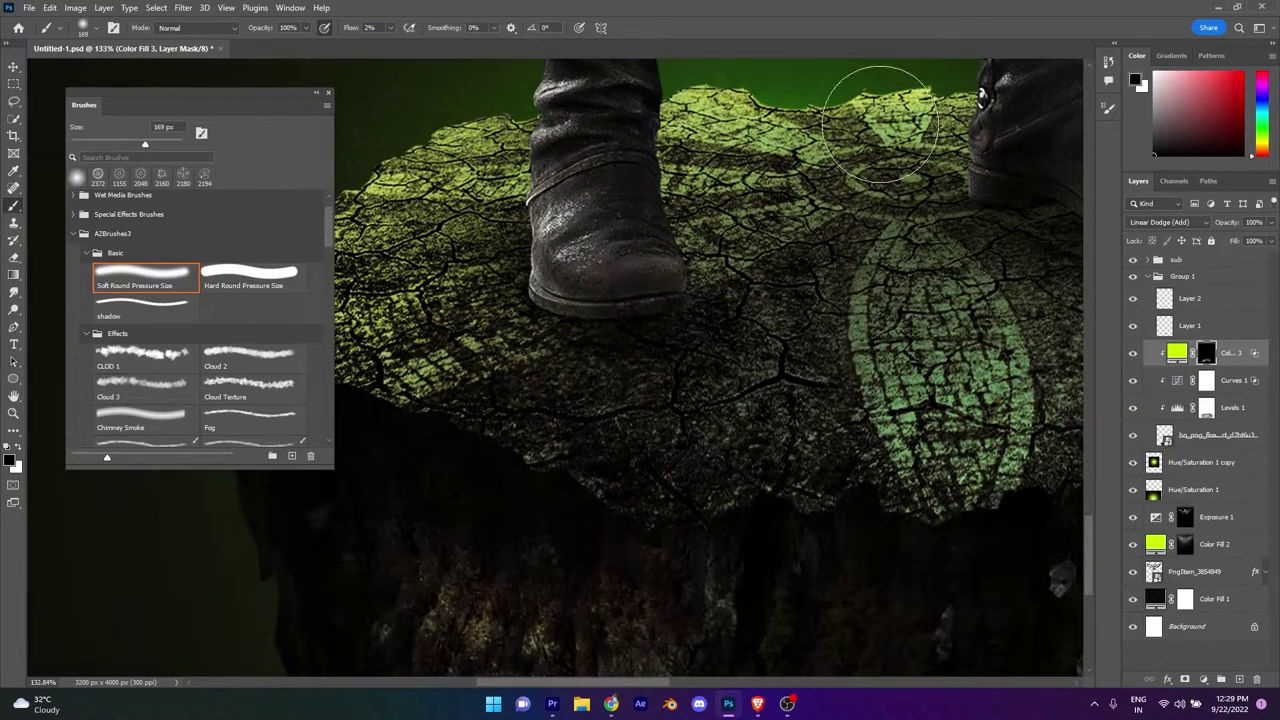
{"action": "scroll", "coordinate": [880, 125], "scroll_direction": "down", "scroll_amount": 3}
{"action": "scroll", "coordinate": [643, 349], "scroll_direction": "down", "scroll_amount": 3}
{"action": "scroll", "coordinate": [500, 360], "scroll_direction": "down", "scroll_amount": 2}
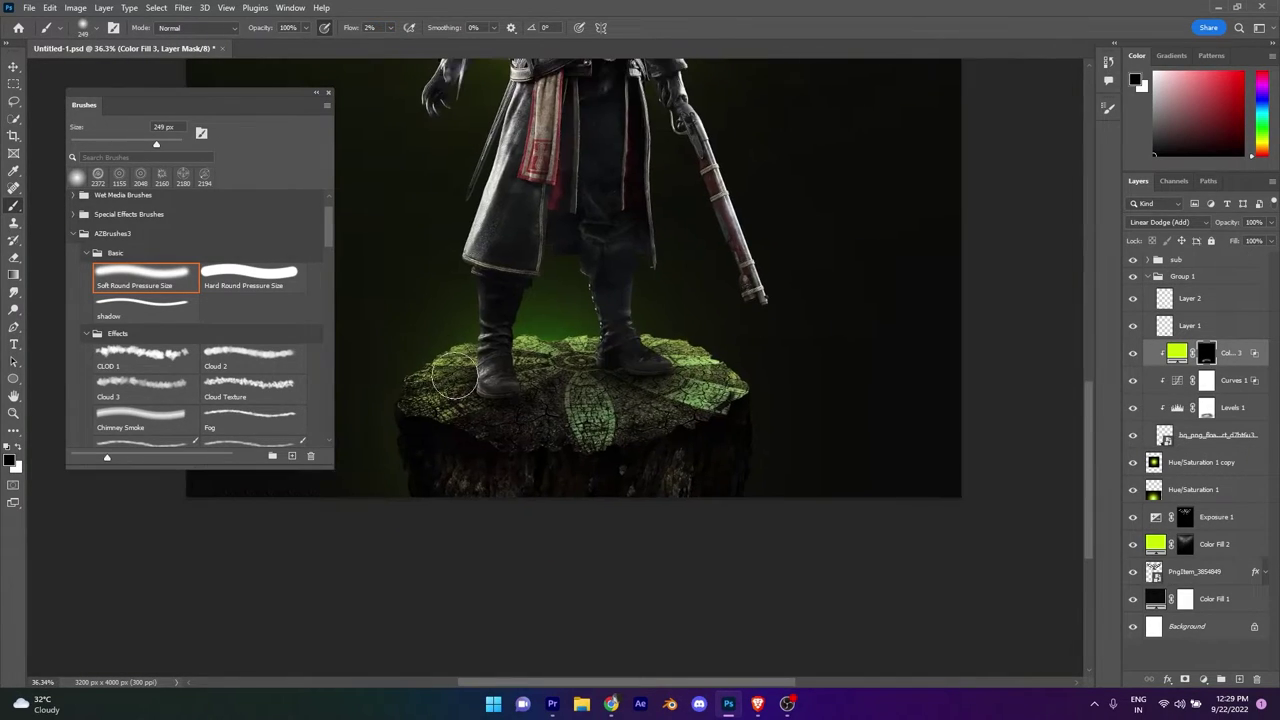
{"action": "scroll", "coordinate": [653, 383], "scroll_direction": "down", "scroll_amount": 3}
{"action": "scroll", "coordinate": [657, 434], "scroll_direction": "up", "scroll_amount": 2}
{"action": "scroll", "coordinate": [615, 537], "scroll_direction": "up", "scroll_amount": 3}
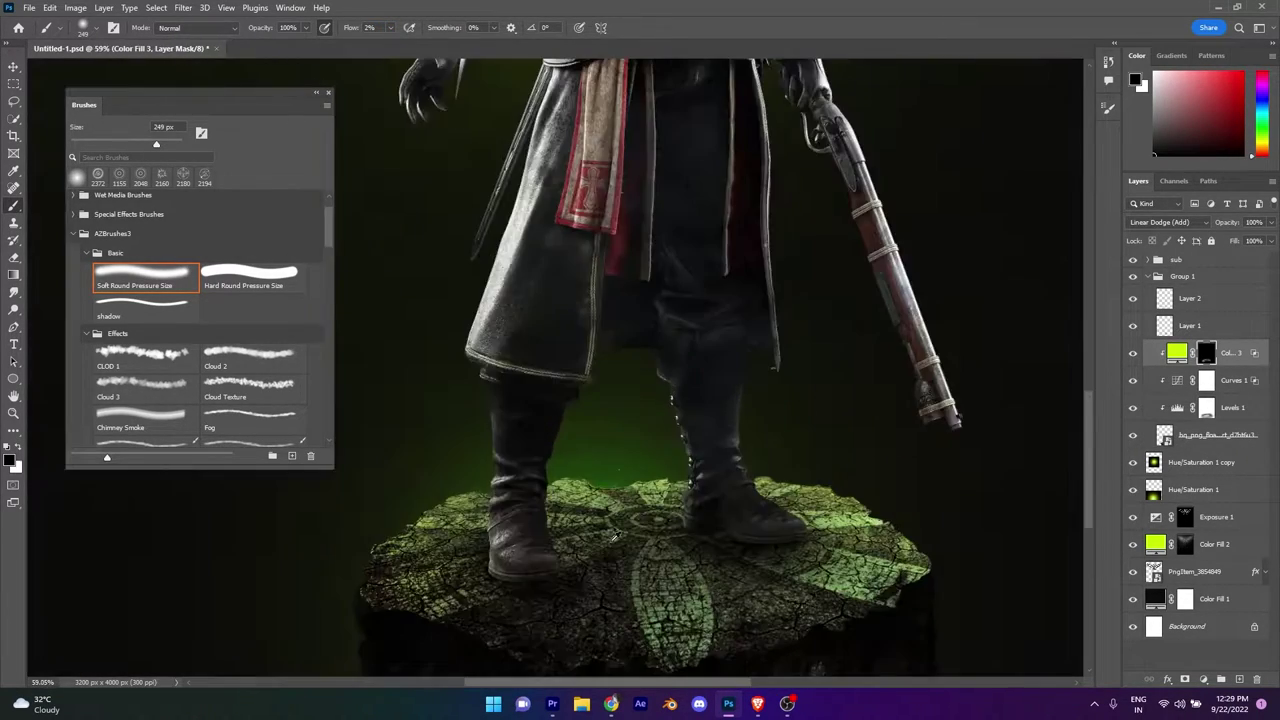
{"action": "scroll", "coordinate": [660, 517], "scroll_direction": "down", "scroll_amount": 3}
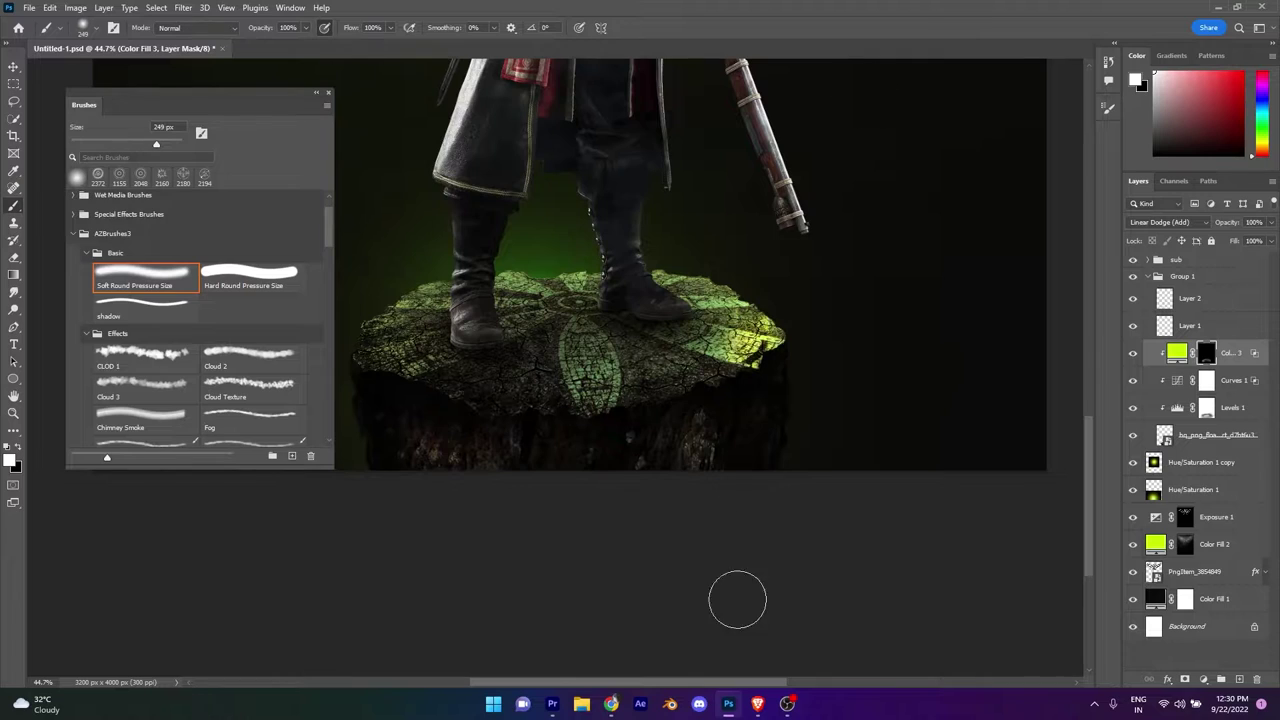
{"action": "scroll", "coordinate": [733, 554], "scroll_direction": "down", "scroll_amount": 2}
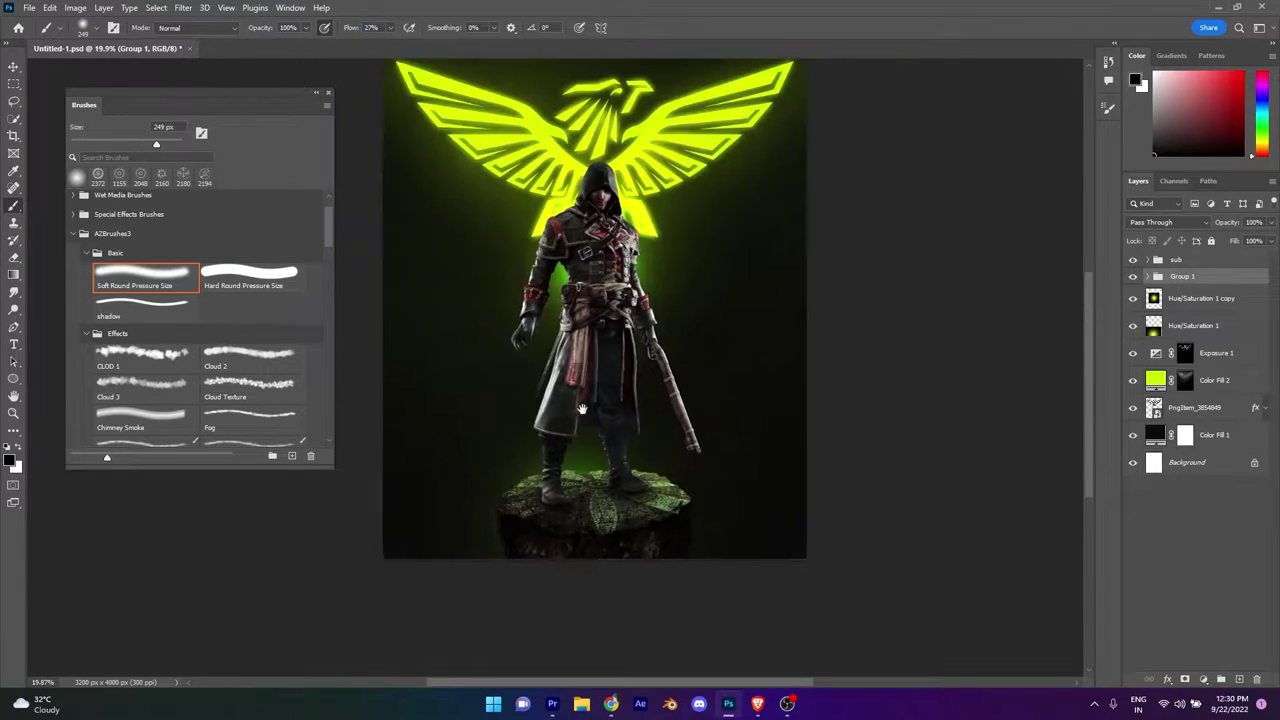
Add a Curves 3 adjustment clipped to the assassin, raising its Green channel.
{"action": "left_click", "coordinate": [943, 476]}
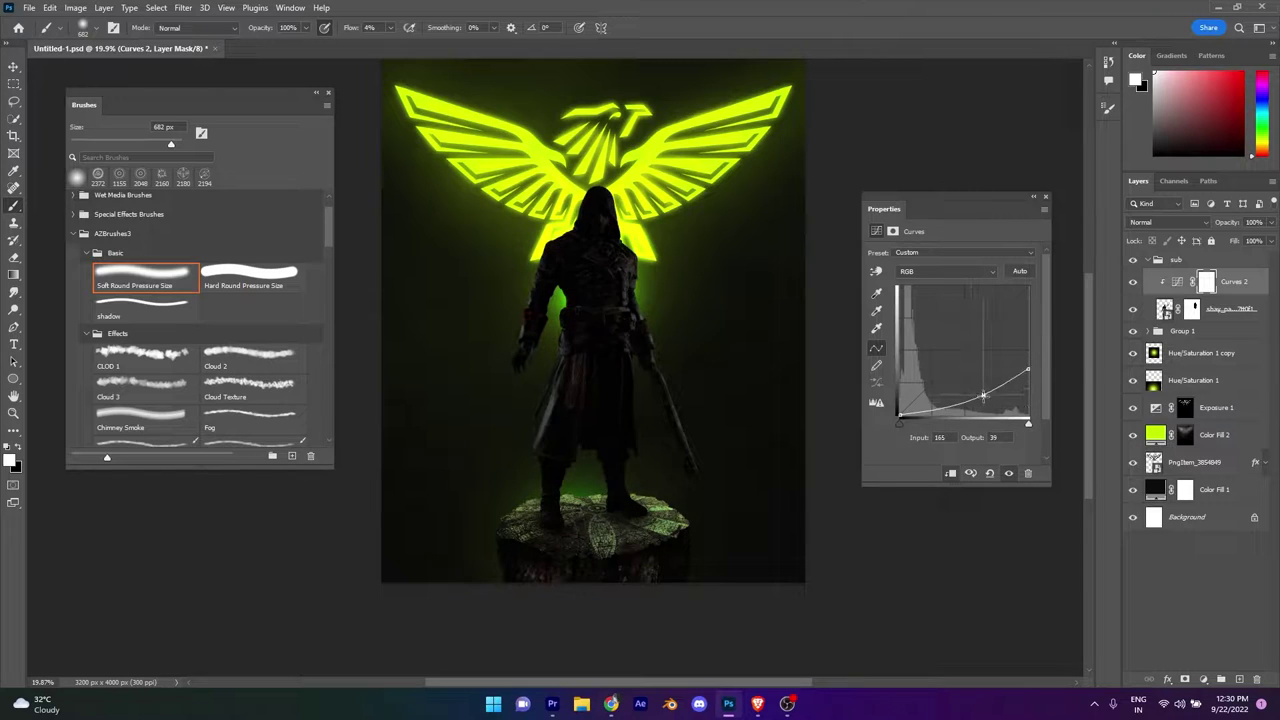
{"action": "scroll", "coordinate": [752, 262], "scroll_direction": "up", "scroll_amount": 5}
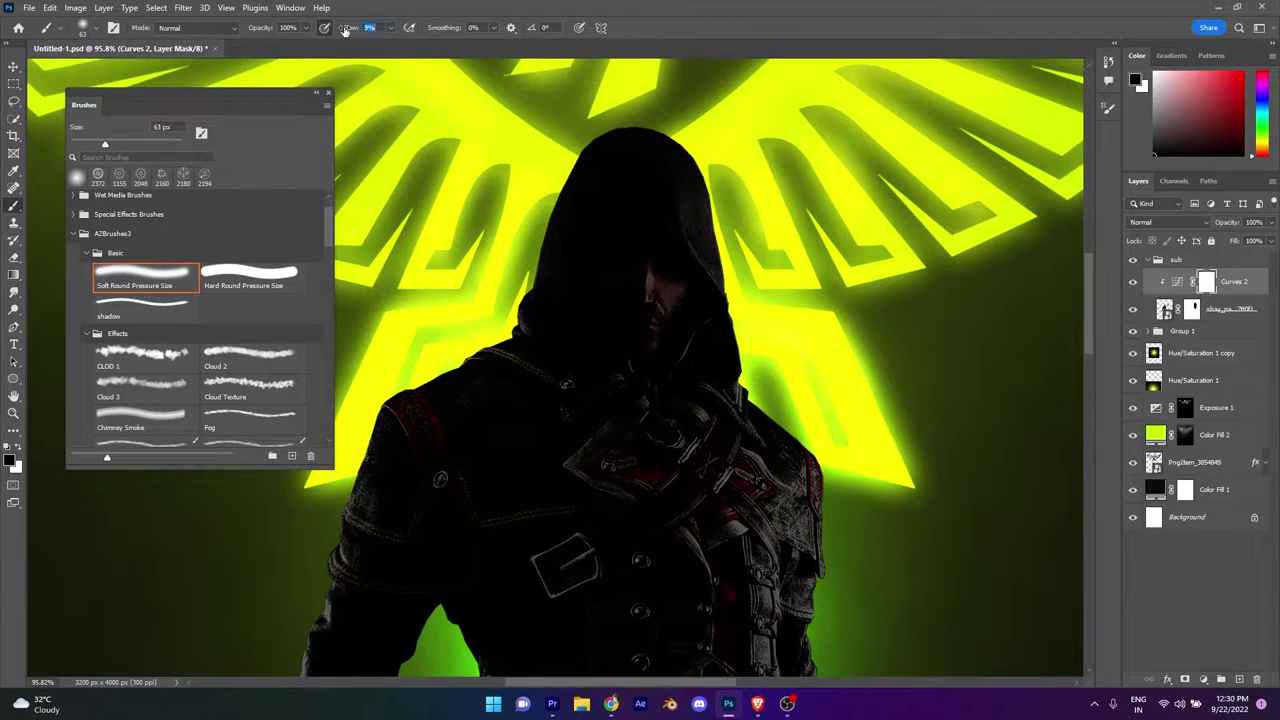
{"action": "scroll", "coordinate": [666, 263], "scroll_direction": "up", "scroll_amount": 5}
{"action": "left_click_drag", "start_coordinate": [700, 500], "coordinate": [592, 92]}
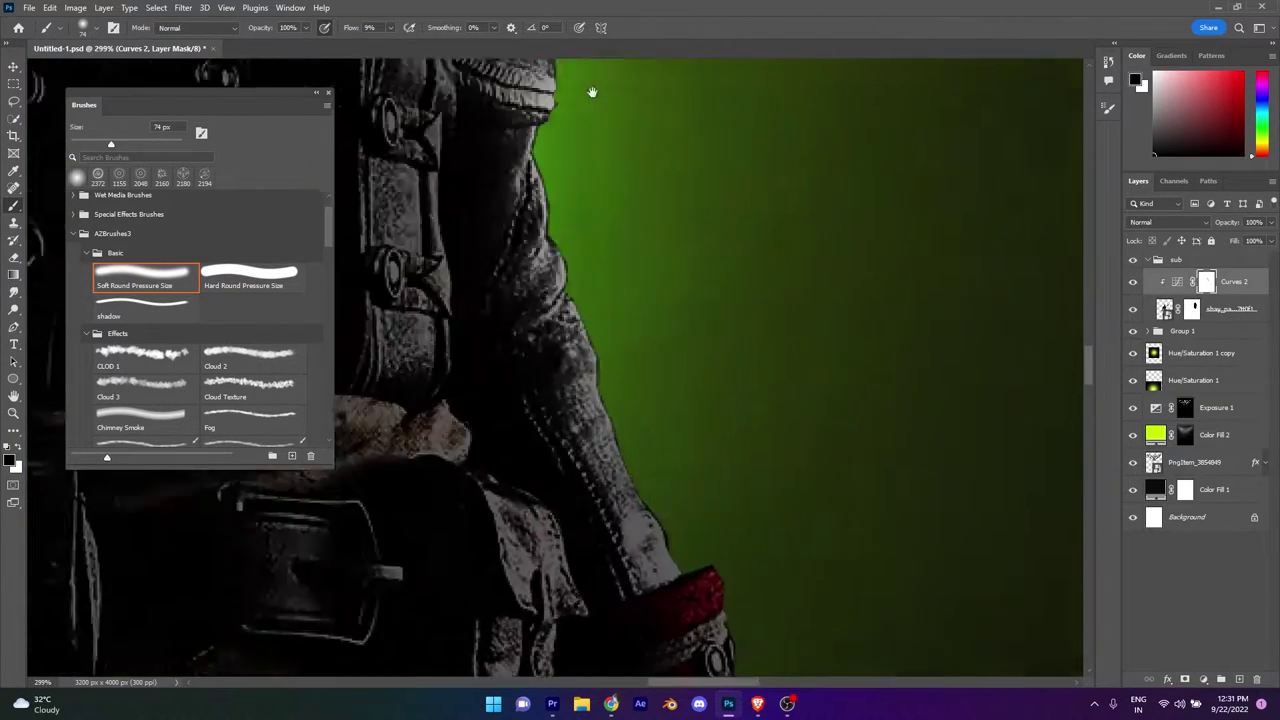
{"action": "scroll", "coordinate": [592, 92], "scroll_direction": "down", "scroll_amount": 5}
{"action": "scroll", "coordinate": [580, 237], "scroll_direction": "up", "scroll_amount": 3}
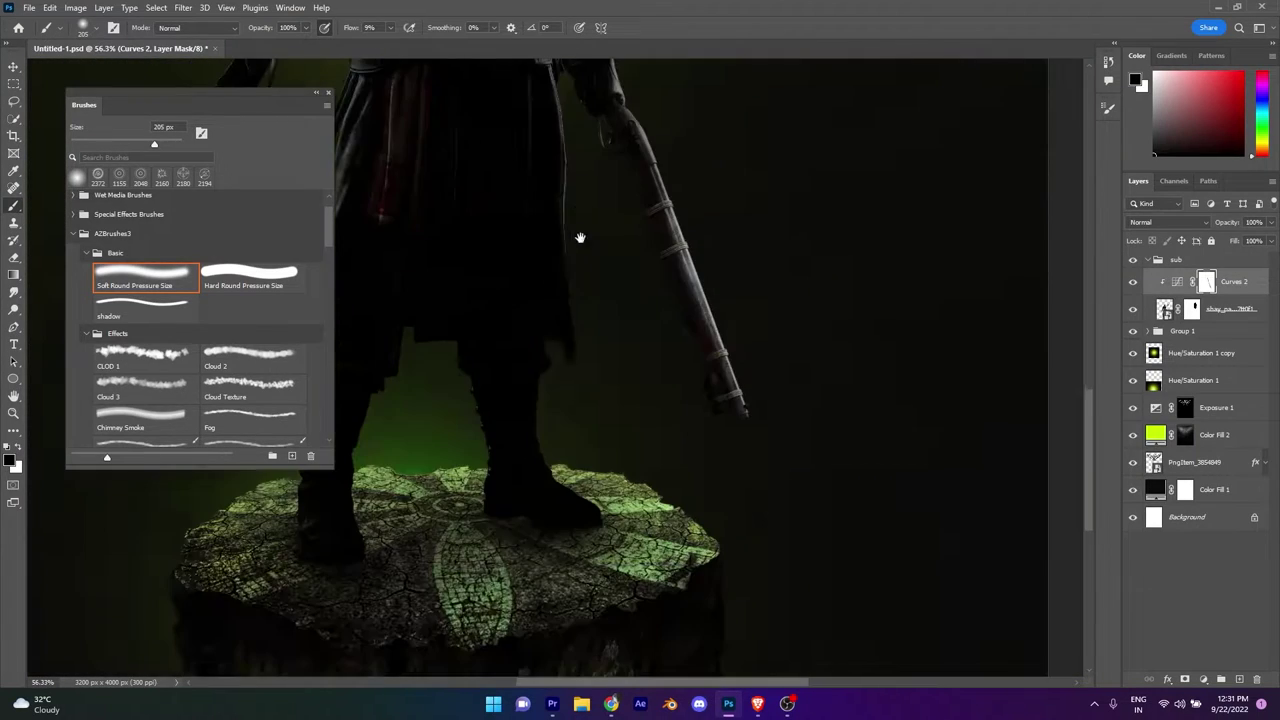
{"action": "scroll", "coordinate": [580, 237], "scroll_direction": "down", "scroll_amount": 3}
{"action": "scroll", "coordinate": [560, 260], "scroll_direction": "up", "scroll_amount": 3}
{"action": "scroll", "coordinate": [508, 300], "scroll_direction": "down", "scroll_amount": 3}
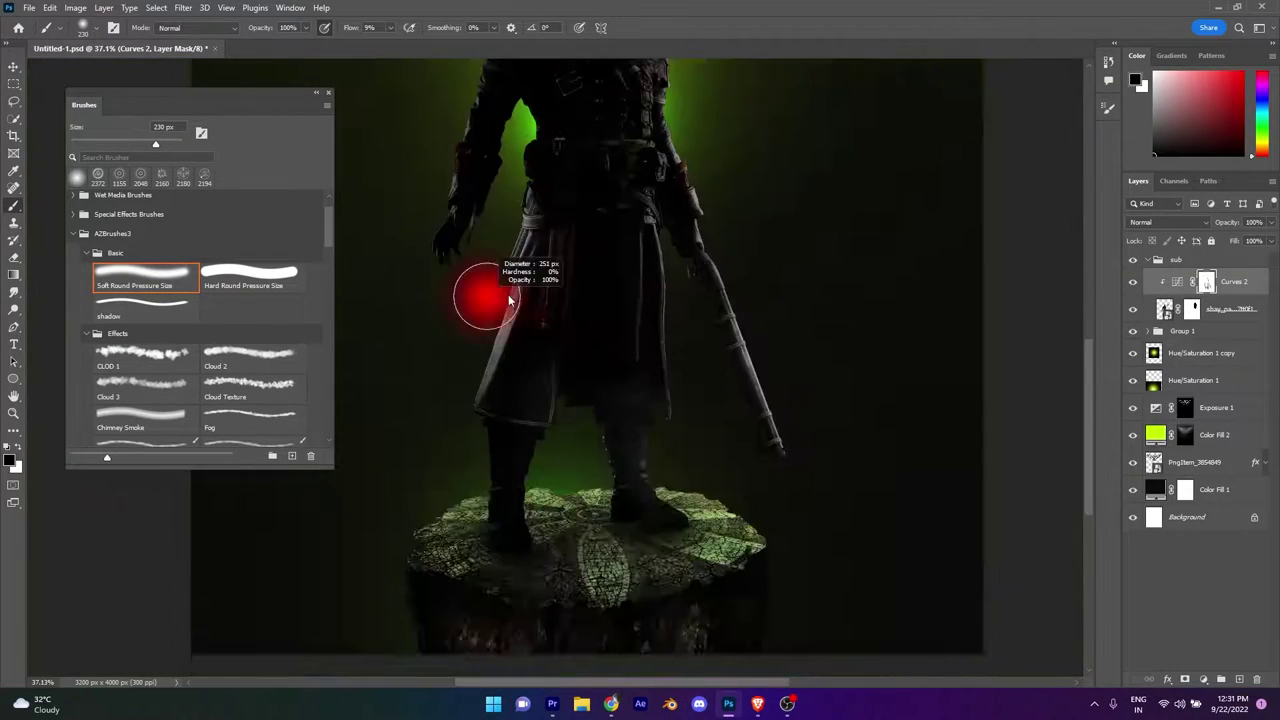
{"action": "scroll", "coordinate": [508, 300], "scroll_direction": "down", "scroll_amount": 2}
{"action": "scroll", "coordinate": [529, 357], "scroll_direction": "up", "scroll_amount": 2}
{"action": "scroll", "coordinate": [464, 580], "scroll_direction": "up", "scroll_amount": 3}
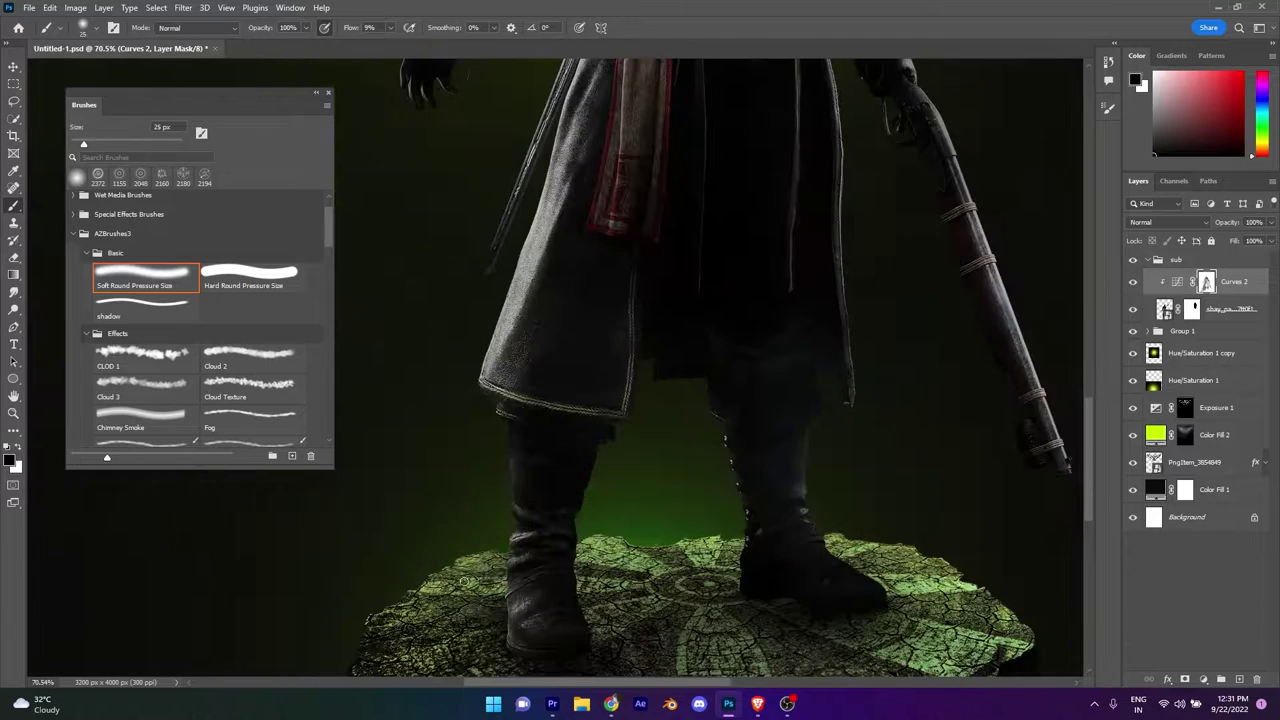
{"action": "scroll", "coordinate": [634, 537], "scroll_direction": "down", "scroll_amount": 3}
{"action": "scroll", "coordinate": [600, 277], "scroll_direction": "up", "scroll_amount": 3}
{"action": "scroll", "coordinate": [585, 320], "scroll_direction": "down", "scroll_amount": 1}
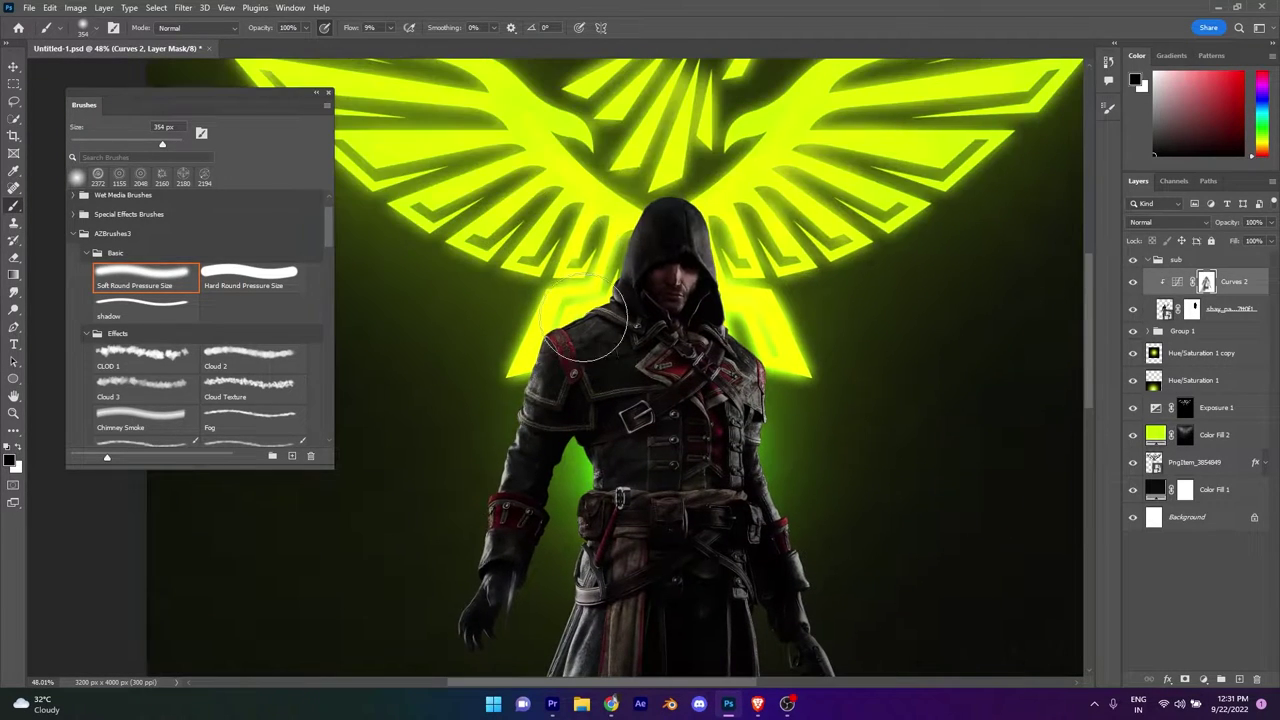
{"action": "scroll", "coordinate": [600, 400], "scroll_direction": "down", "scroll_amount": 2}
{"action": "scroll", "coordinate": [600, 400], "scroll_direction": "down", "scroll_amount": 1}
{"action": "scroll", "coordinate": [971, 566], "scroll_direction": "up", "scroll_amount": 3}
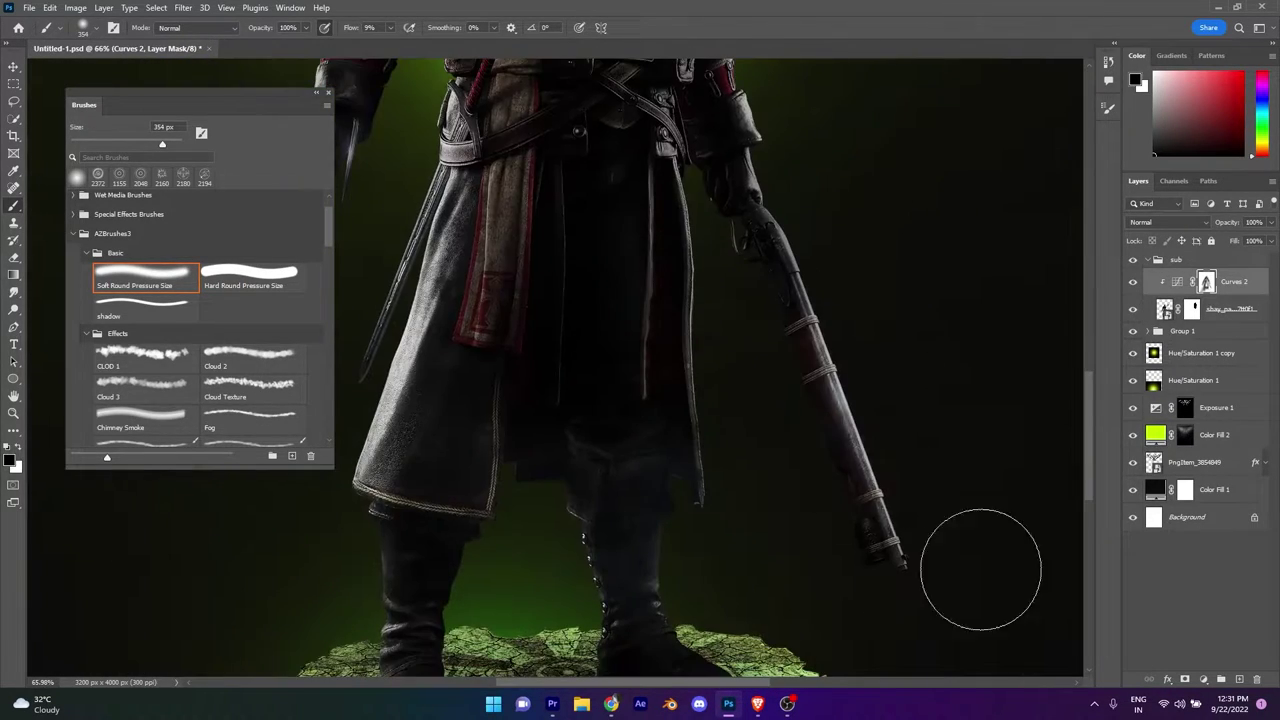
{"action": "scroll", "coordinate": [716, 272], "scroll_direction": "down", "scroll_amount": 4}
{"action": "scroll", "coordinate": [716, 271], "scroll_direction": "up", "scroll_amount": 3}
{"action": "scroll", "coordinate": [716, 271], "scroll_direction": "down", "scroll_amount": 3}
{"action": "scroll", "coordinate": [735, 207], "scroll_direction": "up", "scroll_amount": 2}
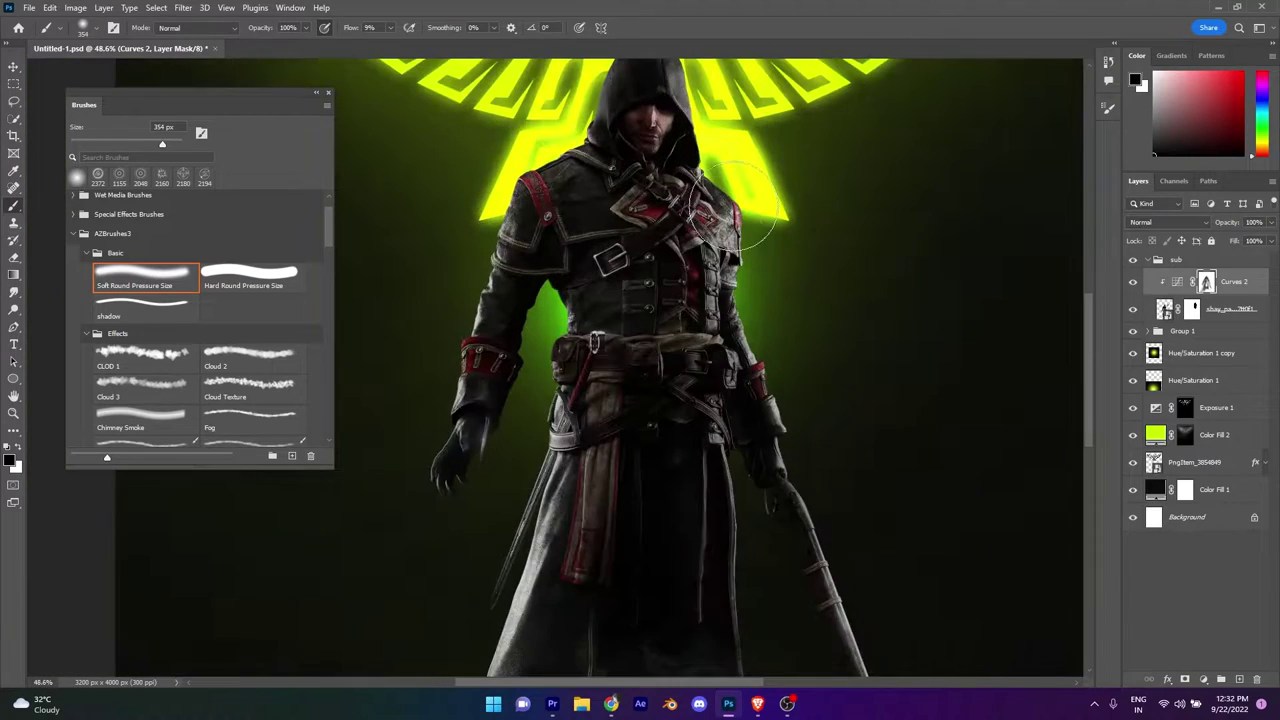
{"action": "scroll", "coordinate": [552, 490], "scroll_direction": "down", "scroll_amount": 3}
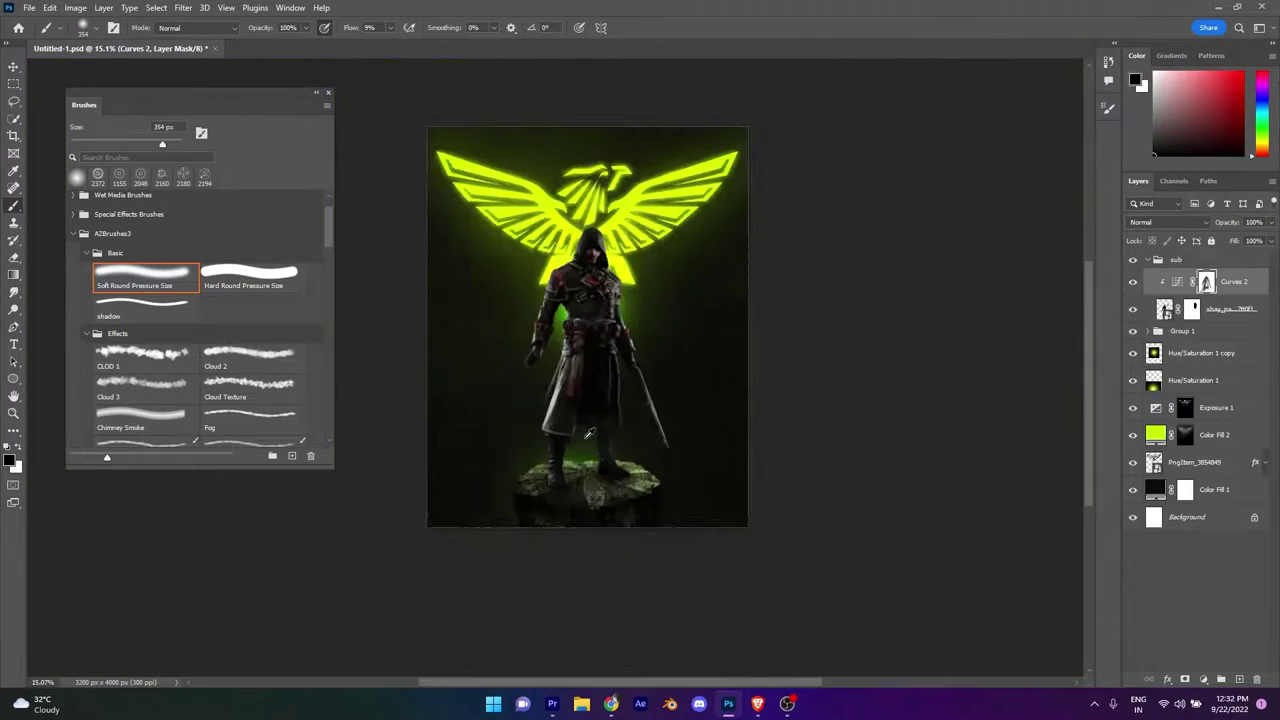
{"action": "scroll", "coordinate": [600, 300], "scroll_direction": "up", "scroll_amount": 3}
{"action": "scroll", "coordinate": [740, 440], "scroll_direction": "down", "scroll_amount": 3}
{"action": "scroll", "coordinate": [723, 395], "scroll_direction": "down", "scroll_amount": 1}
Change Curves 3's blend mode and blending options, then inspect the green on the figure.
{"action": "scroll", "coordinate": [723, 395], "scroll_direction": "up", "scroll_amount": 2}
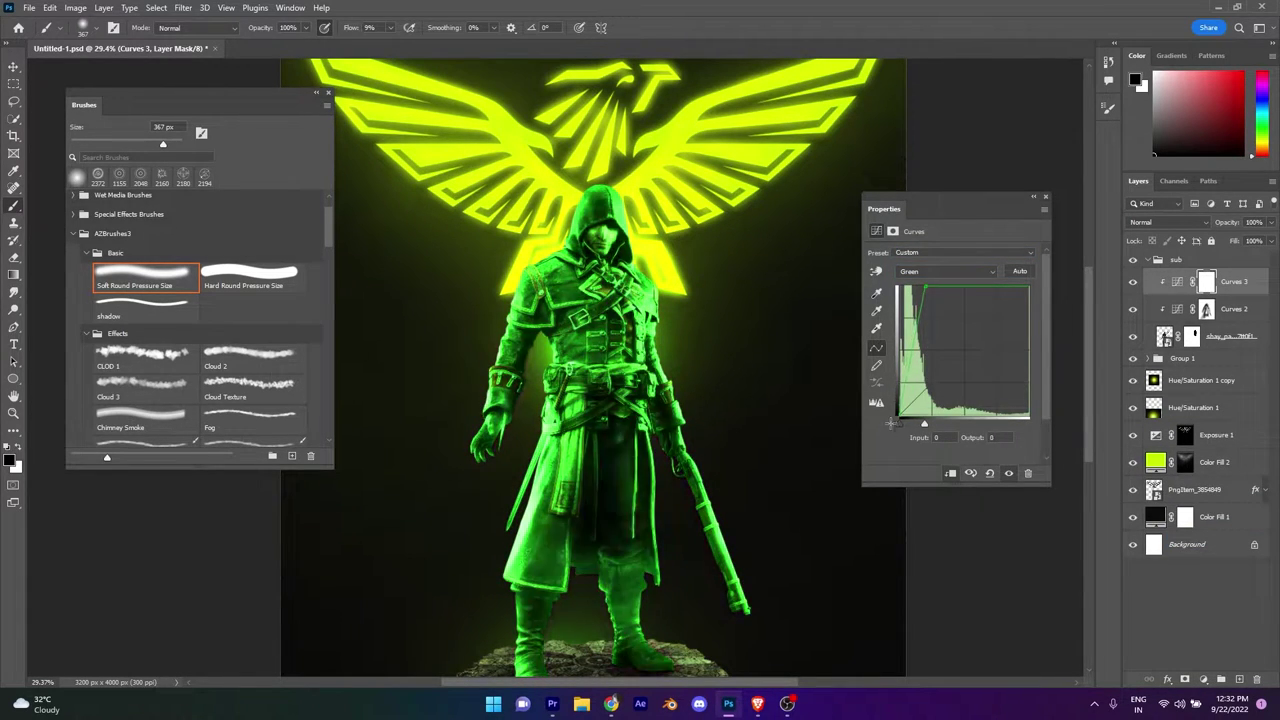
{"action": "left_click", "coordinate": [1168, 222]}
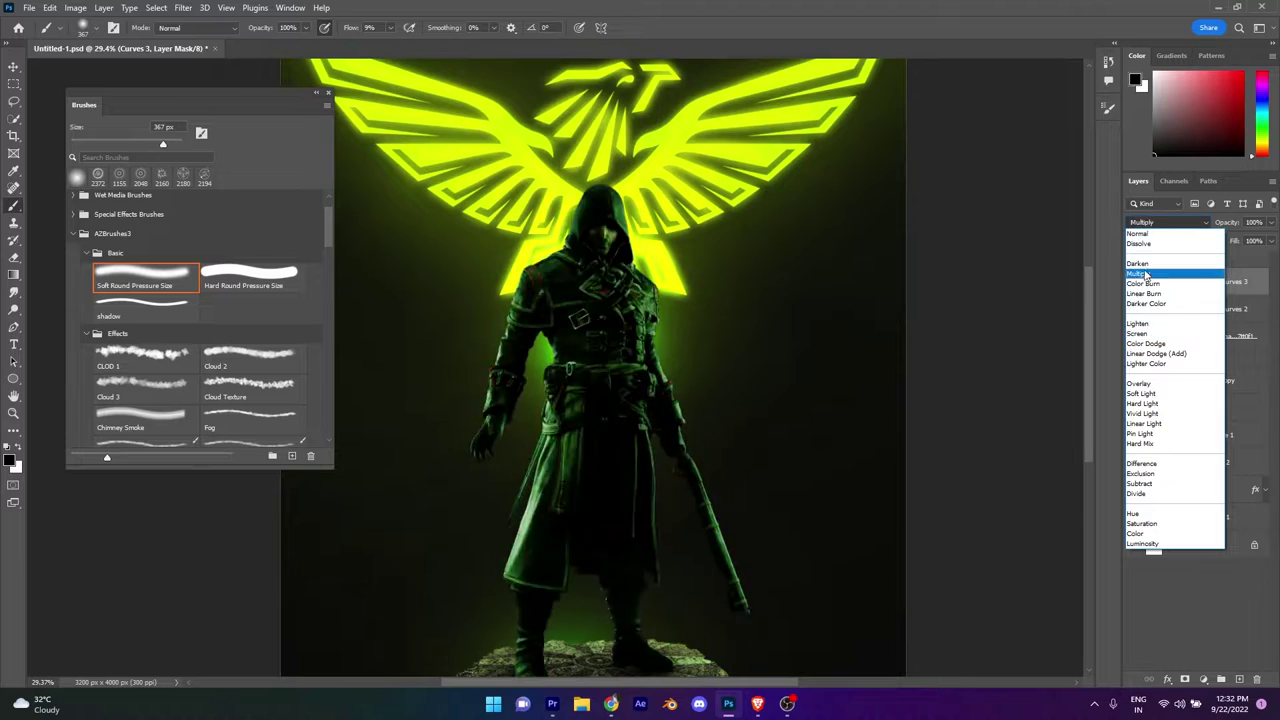
{"action": "double_click", "coordinate": [1146, 274]}
{"action": "left_click", "coordinate": [1225, 178]}
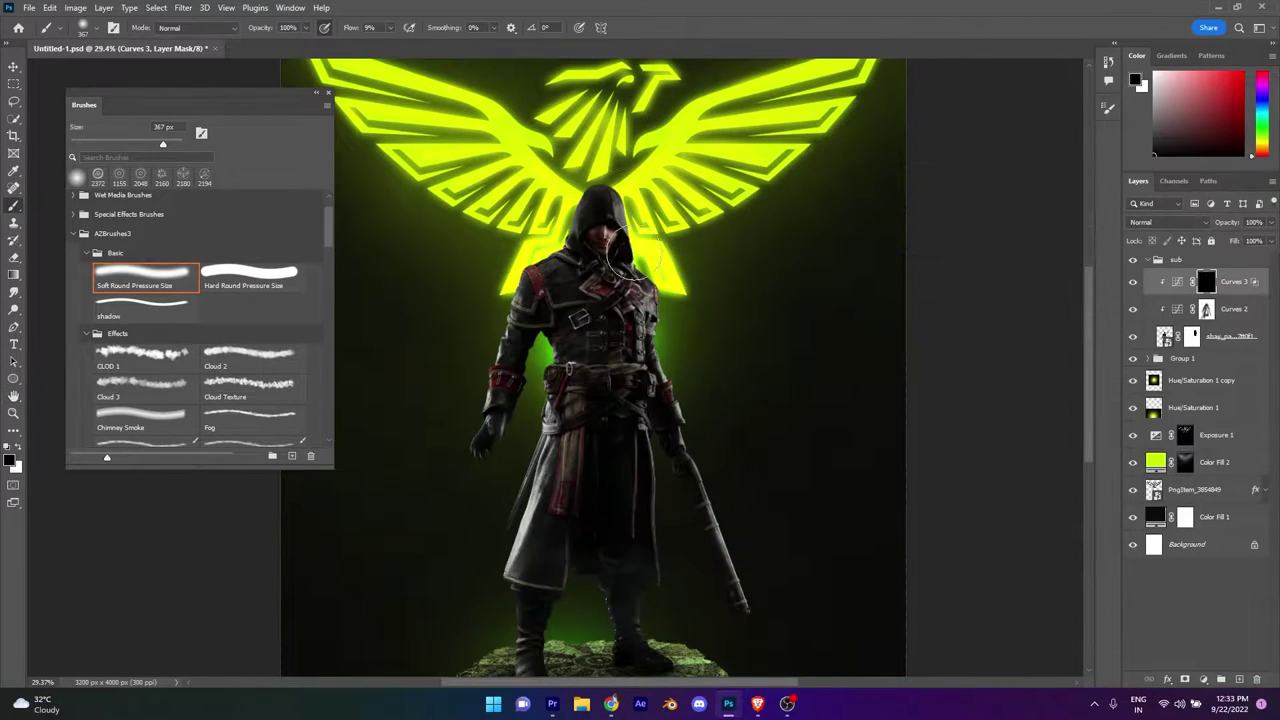
{"action": "scroll", "coordinate": [737, 286], "scroll_direction": "up", "scroll_amount": 3}
{"action": "scroll", "coordinate": [643, 277], "scroll_direction": "up", "scroll_amount": 2}
{"action": "scroll", "coordinate": [766, 523], "scroll_direction": "down", "scroll_amount": 3}
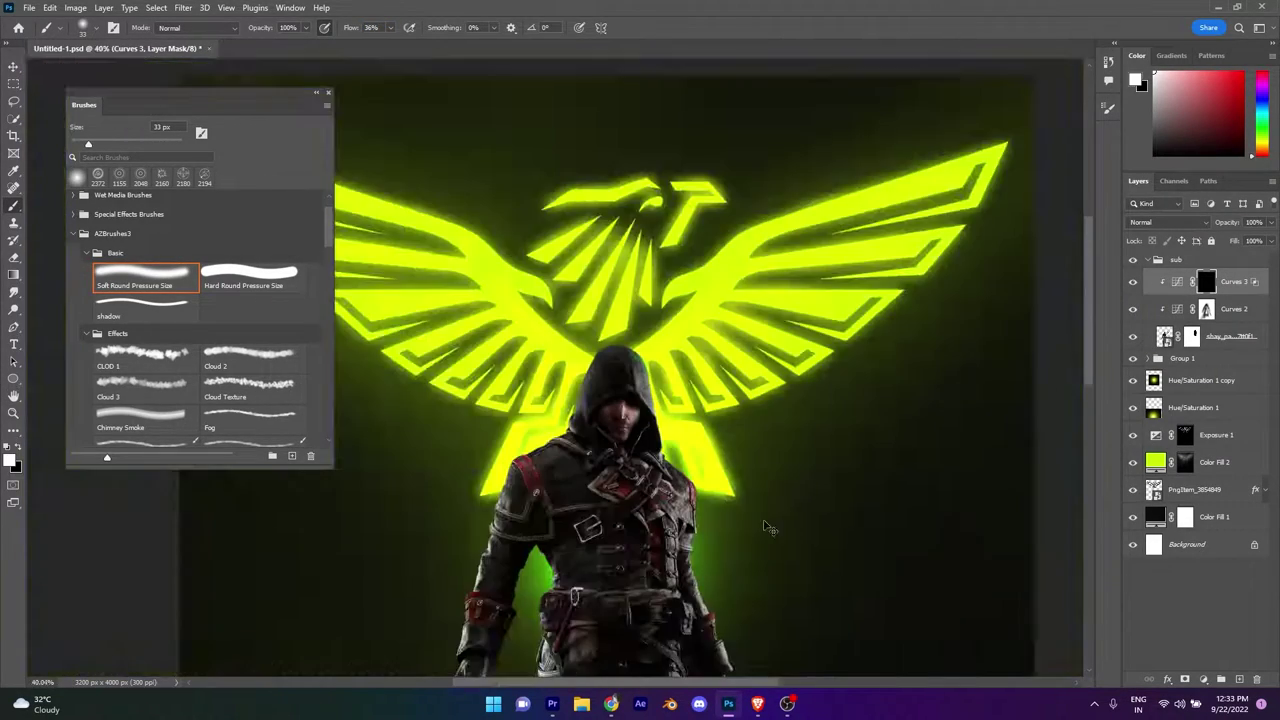
{"action": "scroll", "coordinate": [549, 370], "scroll_direction": "up", "scroll_amount": 3}
{"action": "scroll", "coordinate": [549, 370], "scroll_direction": "down", "scroll_amount": 3}
{"action": "scroll", "coordinate": [600, 380], "scroll_direction": "down", "scroll_amount": 3}
{"action": "scroll", "coordinate": [600, 400], "scroll_direction": "down", "scroll_amount": 3}
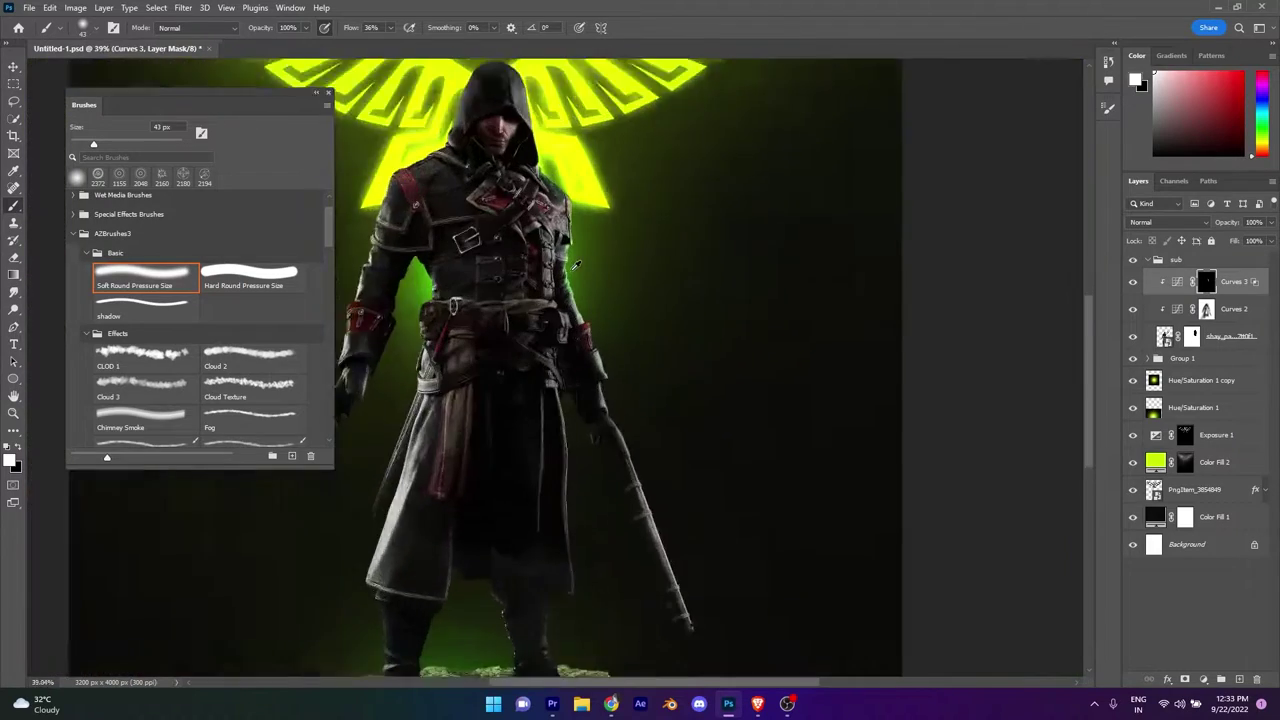
{"action": "scroll", "coordinate": [563, 449], "scroll_direction": "up", "scroll_amount": 1}
{"action": "scroll", "coordinate": [563, 449], "scroll_direction": "up", "scroll_amount": 1}
{"action": "scroll", "coordinate": [563, 449], "scroll_direction": "down", "scroll_amount": 3}
{"action": "scroll", "coordinate": [560, 400], "scroll_direction": "up", "scroll_amount": 1}
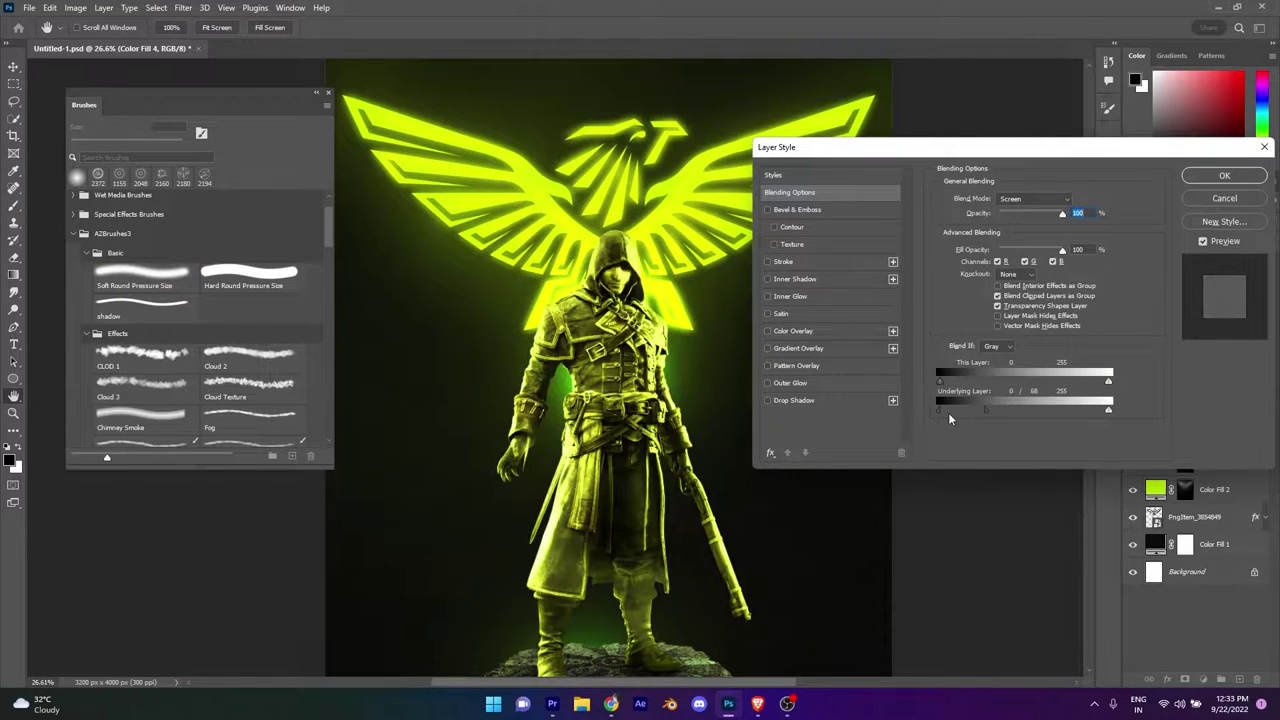
Zoom in and out on the figure while fine-tuning the brush size.
{"action": "scroll", "coordinate": [598, 234], "scroll_direction": "up", "scroll_amount": 2, "text": "alt"}
{"action": "scroll", "coordinate": [598, 234], "scroll_direction": "up", "scroll_amount": 2, "text": "alt"}
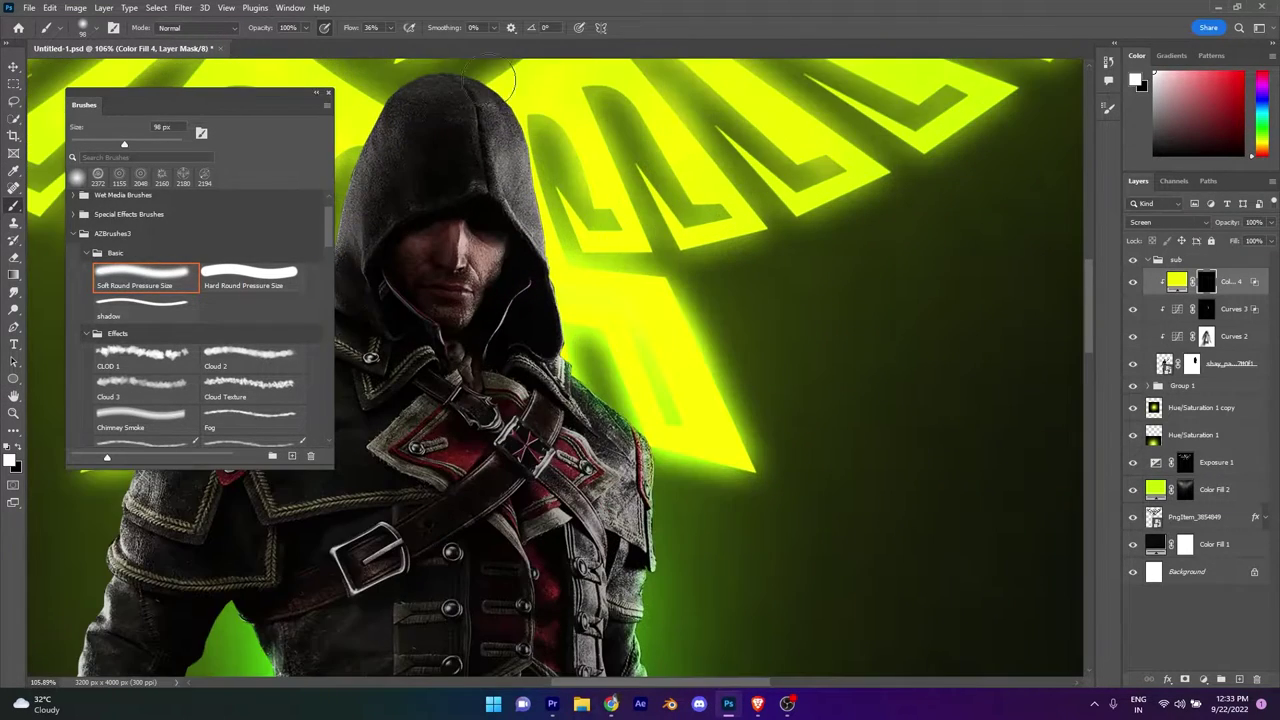
{"action": "scroll", "coordinate": [598, 234], "scroll_direction": "up", "scroll_amount": 2, "text": "alt"}
{"action": "scroll", "coordinate": [660, 400], "scroll_direction": "down", "scroll_amount": 5}
{"action": "scroll", "coordinate": [650, 350], "scroll_direction": "down", "scroll_amount": 5}
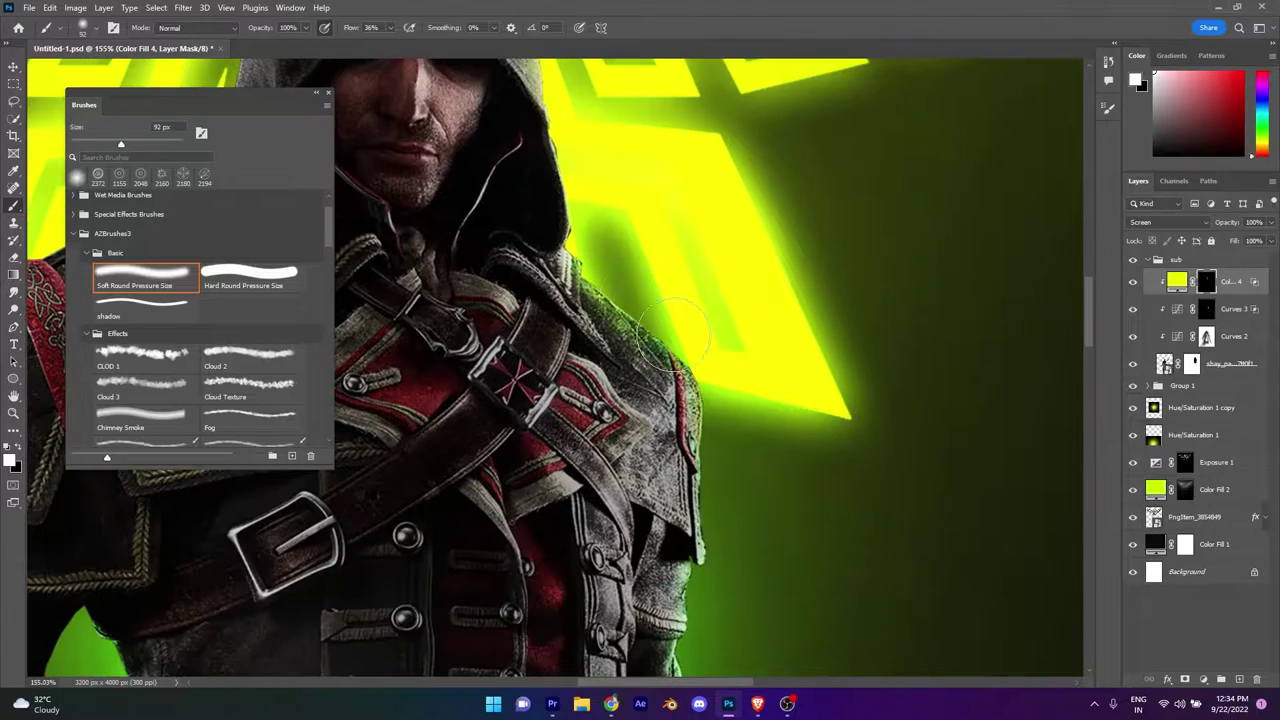
{"action": "scroll", "coordinate": [700, 390], "scroll_direction": "down", "scroll_amount": 4}
{"action": "key", "text": "bracketleft"}
{"action": "key", "text": "bracketleft"}
{"action": "key", "text": "bracketleft"}
{"action": "scroll", "coordinate": [750, 440], "scroll_direction": "down", "scroll_amount": 5}
{"action": "scroll", "coordinate": [700, 380], "scroll_direction": "down", "scroll_amount": 3, "text": "alt"}
{"action": "key", "text": "bracketright"}
{"action": "key", "text": "bracketright"}
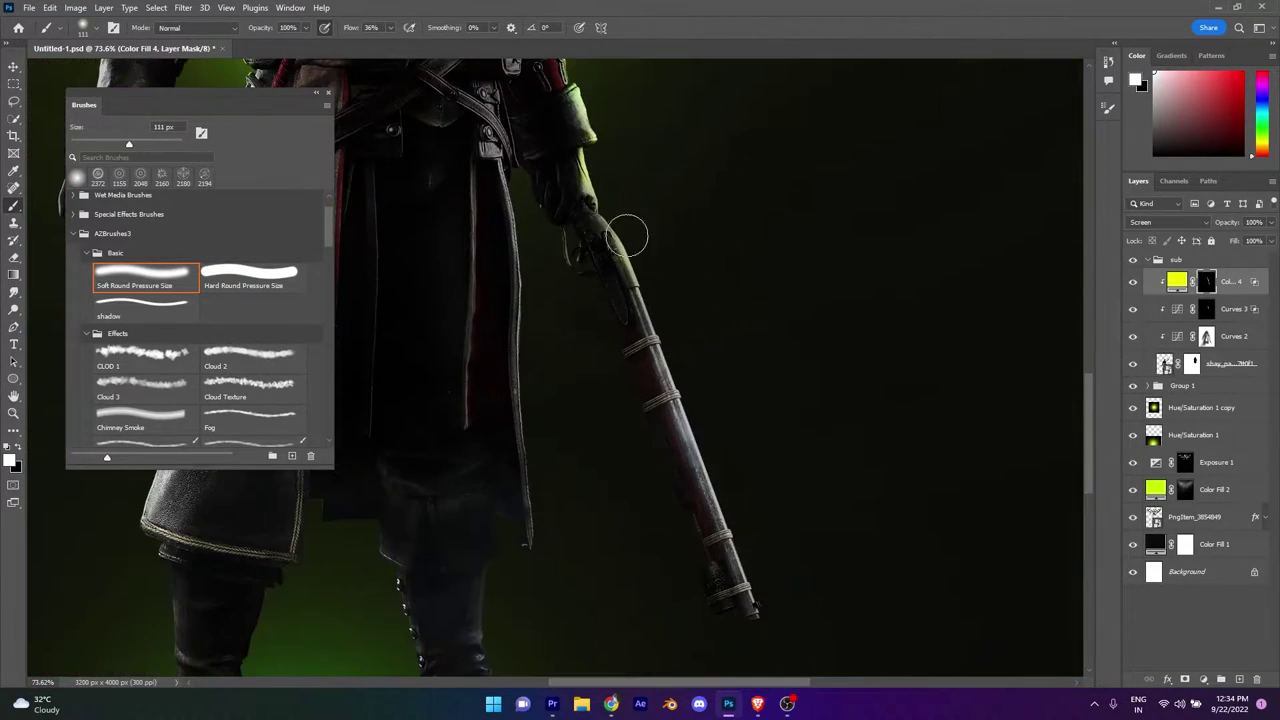
{"action": "scroll", "coordinate": [765, 530], "scroll_direction": "down", "scroll_amount": 1, "text": "alt"}
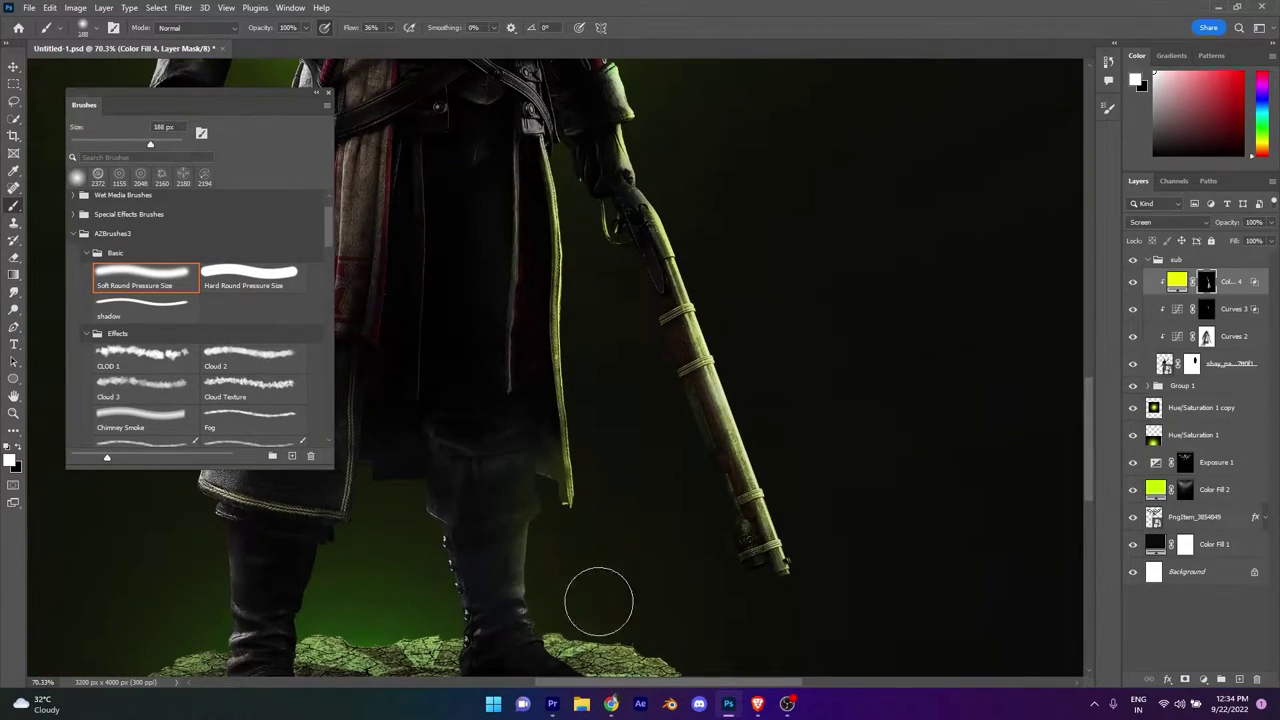
{"action": "scroll", "coordinate": [449, 306], "scroll_direction": "down", "scroll_amount": 3, "text": "alt"}
{"action": "scroll", "coordinate": [523, 346], "scroll_direction": "up", "scroll_amount": 2, "text": "alt"}
{"action": "scroll", "coordinate": [514, 366], "scroll_direction": "up", "scroll_amount": 2, "text": "alt"}
{"action": "scroll", "coordinate": [430, 269], "scroll_direction": "up", "scroll_amount": 1, "text": "alt"}
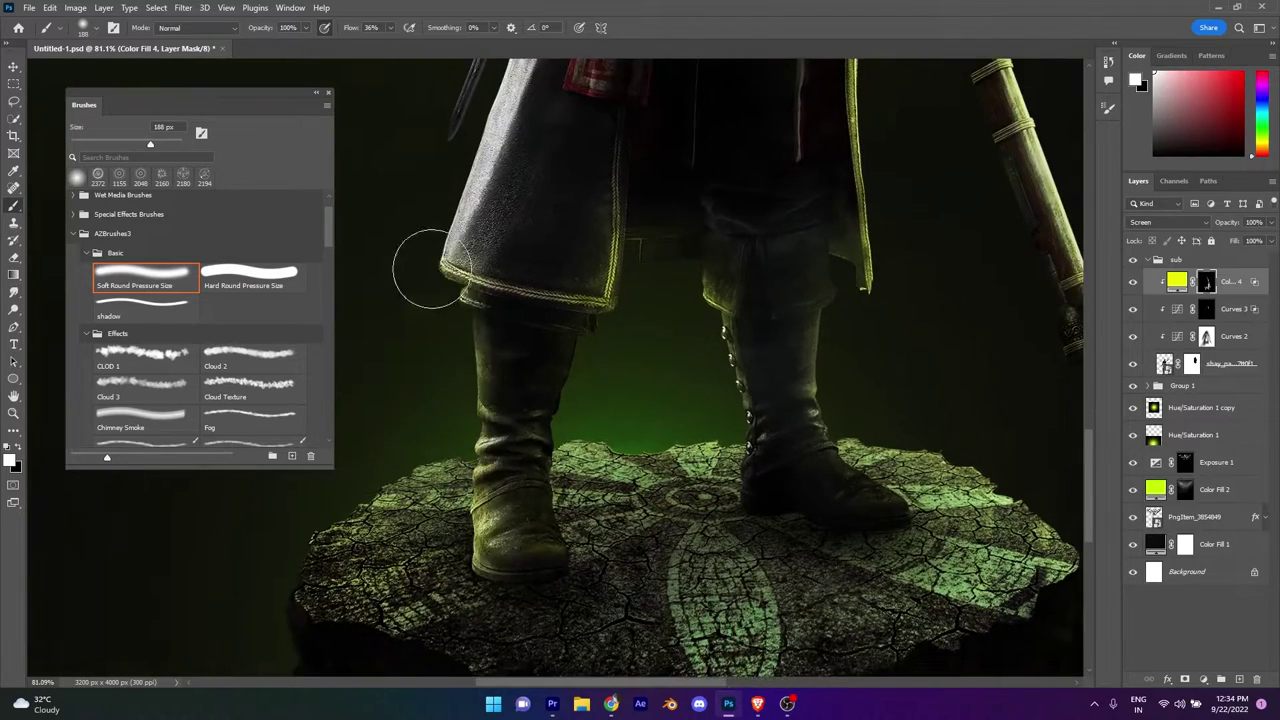
Pan and zoom across the torso, belt, pedestal, hood and glowing eagle to inspect them.
{"action": "left_click_drag", "start_coordinate": [430, 269], "coordinate": [559, 433]}
{"action": "key", "text": "bracketleft"}
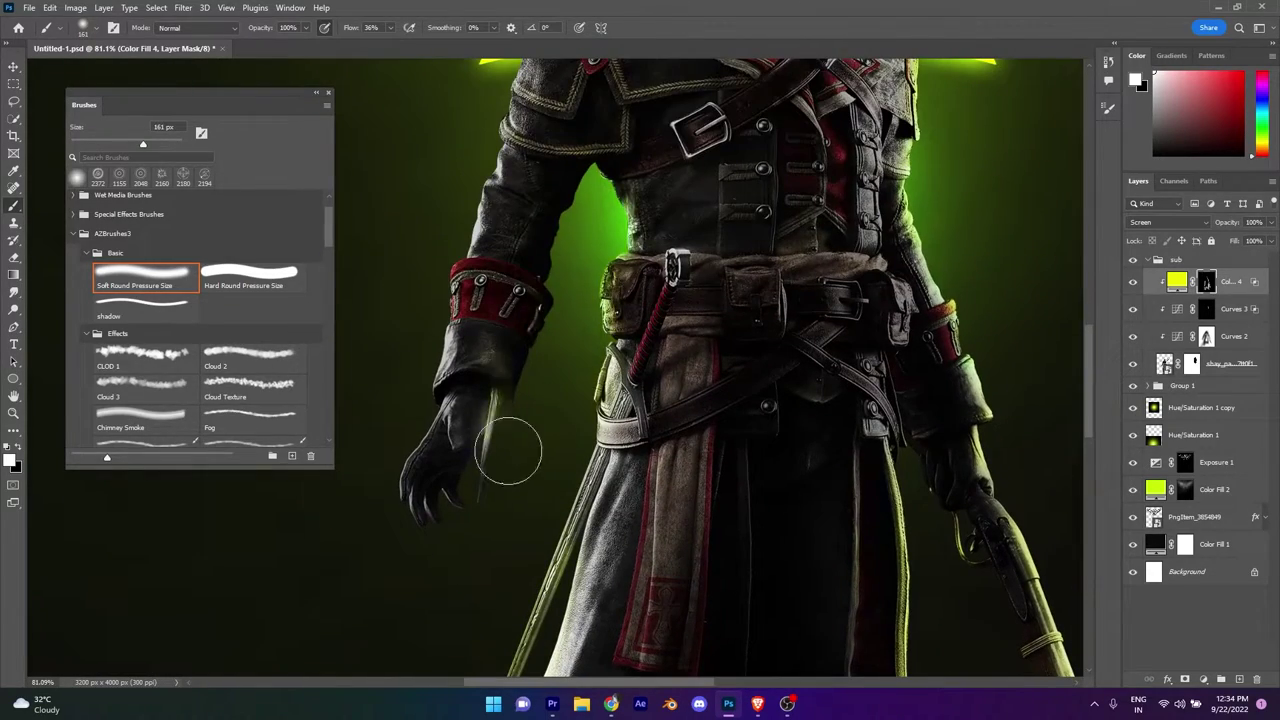
{"action": "scroll", "coordinate": [508, 452], "scroll_direction": "down", "scroll_amount": 1, "text": "alt"}
{"action": "scroll", "coordinate": [477, 560], "scroll_direction": "up", "scroll_amount": 1, "text": "alt"}
{"action": "scroll", "coordinate": [520, 480], "scroll_direction": "up", "scroll_amount": 1, "text": "alt"}
{"action": "scroll", "coordinate": [506, 382], "scroll_direction": "up", "scroll_amount": 1, "text": "alt"}
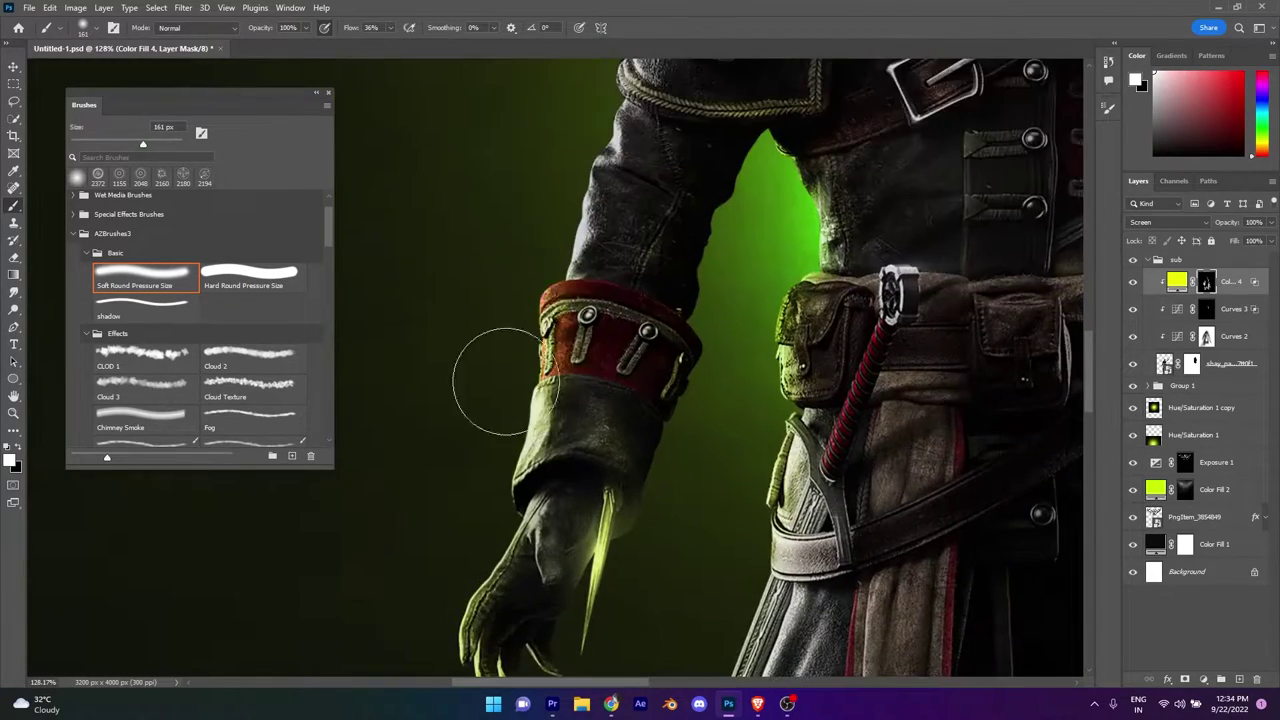
{"action": "scroll", "coordinate": [543, 434], "scroll_direction": "down", "scroll_amount": 2, "text": "alt"}
{"action": "scroll", "coordinate": [543, 434], "scroll_direction": "down", "scroll_amount": 2, "text": "alt"}
{"action": "scroll", "coordinate": [600, 214], "scroll_direction": "up", "scroll_amount": 3, "text": "alt"}
{"action": "scroll", "coordinate": [710, 373], "scroll_direction": "up", "scroll_amount": 1, "text": "alt"}
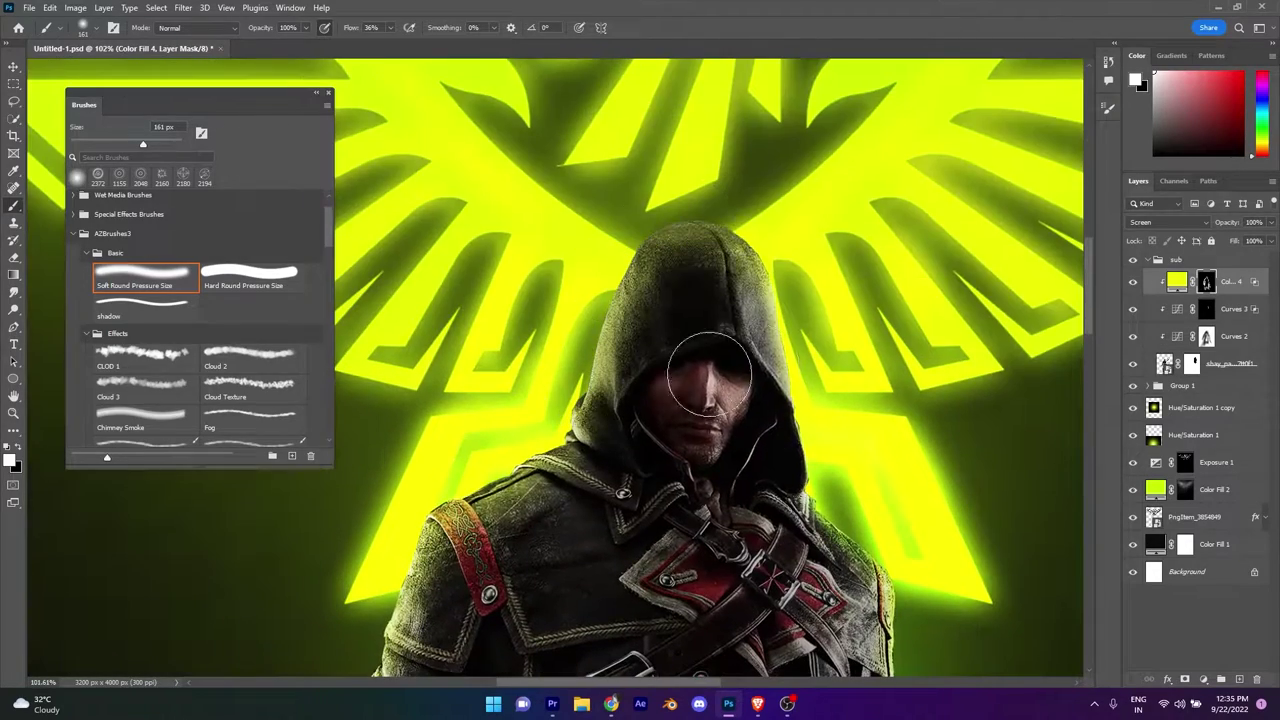
{"action": "scroll", "coordinate": [766, 311], "scroll_direction": "down", "scroll_amount": 2, "text": "alt"}
{"action": "scroll", "coordinate": [760, 348], "scroll_direction": "down", "scroll_amount": 3}
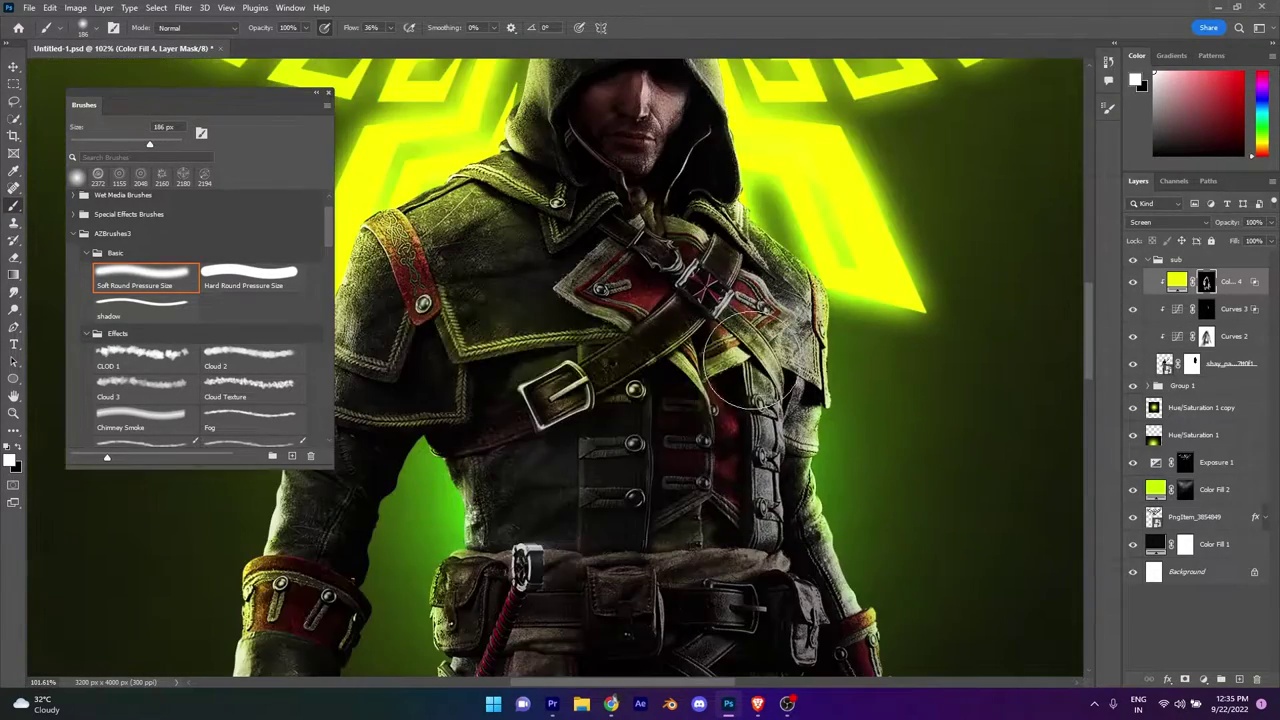
{"action": "scroll", "coordinate": [632, 478], "scroll_direction": "down", "scroll_amount": 3, "text": "alt"}
{"action": "scroll", "coordinate": [632, 478], "scroll_direction": "up", "scroll_amount": 1, "text": "alt"}
{"action": "left_click_drag", "start_coordinate": [632, 478], "coordinate": [633, 190]}
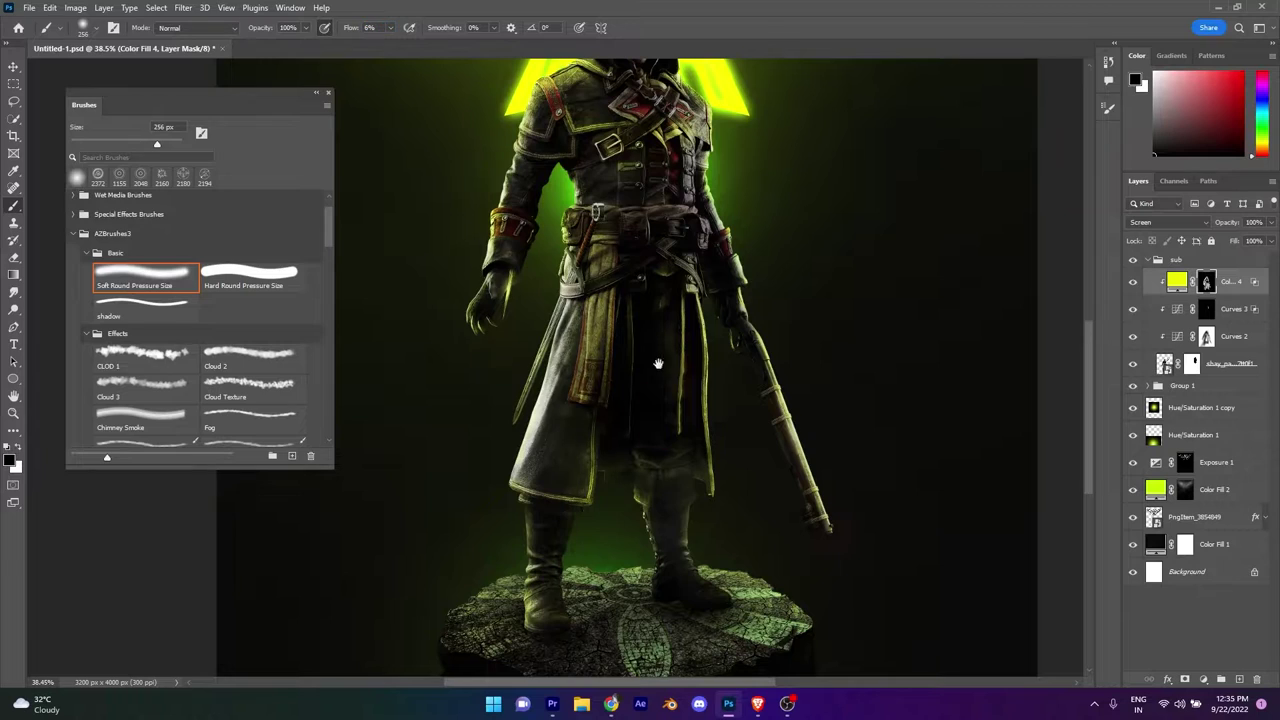
{"action": "left_click_drag", "start_coordinate": [658, 363], "coordinate": [592, 538]}
{"action": "scroll", "coordinate": [590, 500], "scroll_direction": "down", "scroll_amount": 2, "text": "alt"}
{"action": "scroll", "coordinate": [617, 386], "scroll_direction": "up", "scroll_amount": 3, "text": "alt"}
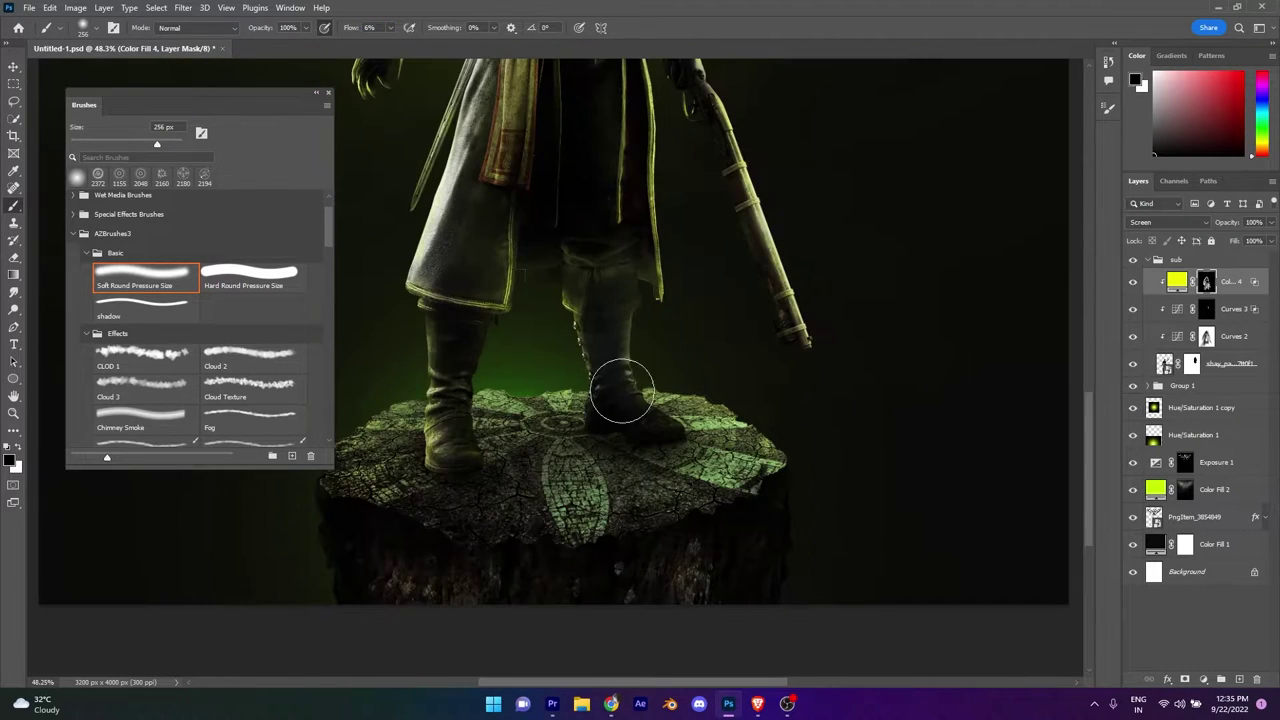
{"action": "scroll", "coordinate": [630, 300], "scroll_direction": "up", "scroll_amount": 2}
{"action": "scroll", "coordinate": [676, 212], "scroll_direction": "down", "scroll_amount": 2, "text": "alt"}
{"action": "scroll", "coordinate": [631, 520], "scroll_direction": "down", "scroll_amount": 3, "text": "alt"}
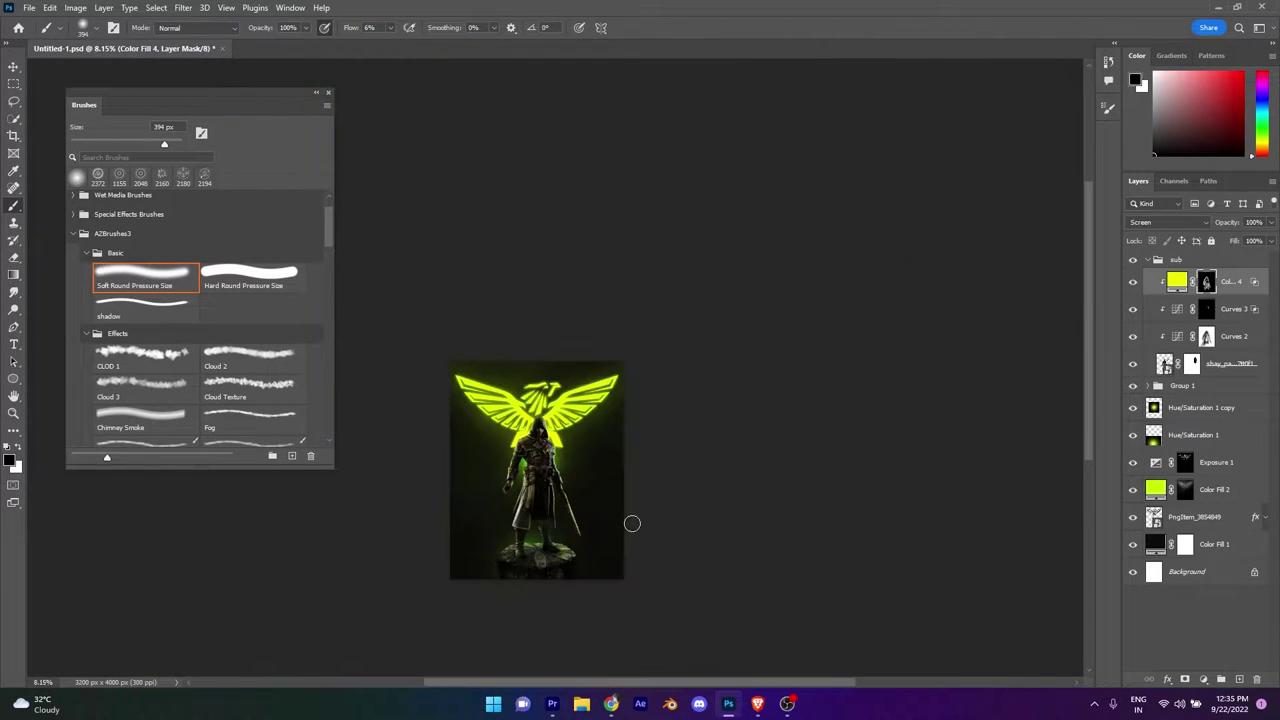
{"action": "scroll", "coordinate": [631, 520], "scroll_direction": "up", "scroll_amount": 3, "text": "alt"}
{"action": "scroll", "coordinate": [477, 571], "scroll_direction": "down", "scroll_amount": 1, "text": "alt"}
{"action": "scroll", "coordinate": [477, 571], "scroll_direction": "down", "scroll_amount": 3, "text": "alt"}
{"action": "scroll", "coordinate": [560, 450], "scroll_direction": "up", "scroll_amount": 4, "text": "alt"}
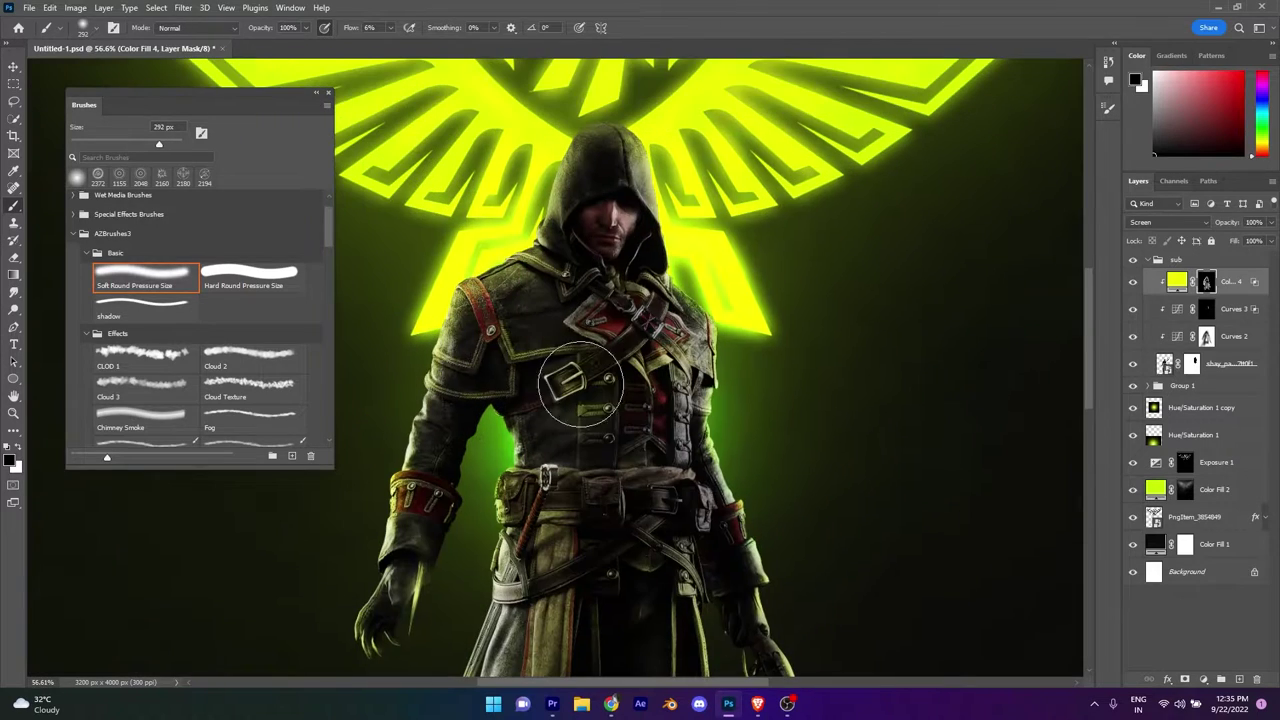
{"action": "scroll", "coordinate": [636, 494], "scroll_direction": "down", "scroll_amount": 3, "text": "alt"}
{"action": "scroll", "coordinate": [636, 494], "scroll_direction": "up", "scroll_amount": 2, "text": "alt"}
{"action": "scroll", "coordinate": [636, 494], "scroll_direction": "down", "scroll_amount": 2, "text": "alt"}
Add a #c6ff00 Solid Color fill layer in Linear Dodge (Add) with tuned Blend If sliders.
{"action": "left_click", "coordinate": [1203, 679]}
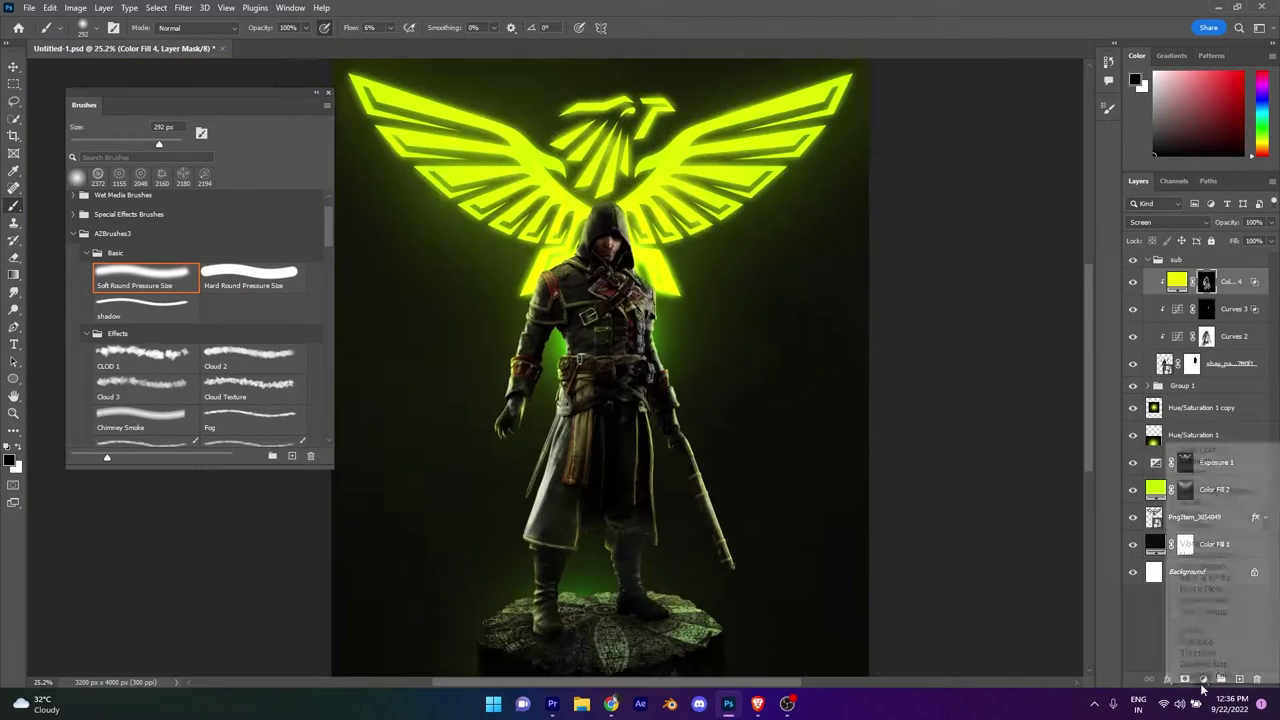
{"action": "left_click", "coordinate": [1190, 452]}
{"action": "key", "text": "Return"}
{"action": "double_click", "coordinate": [1165, 281]}
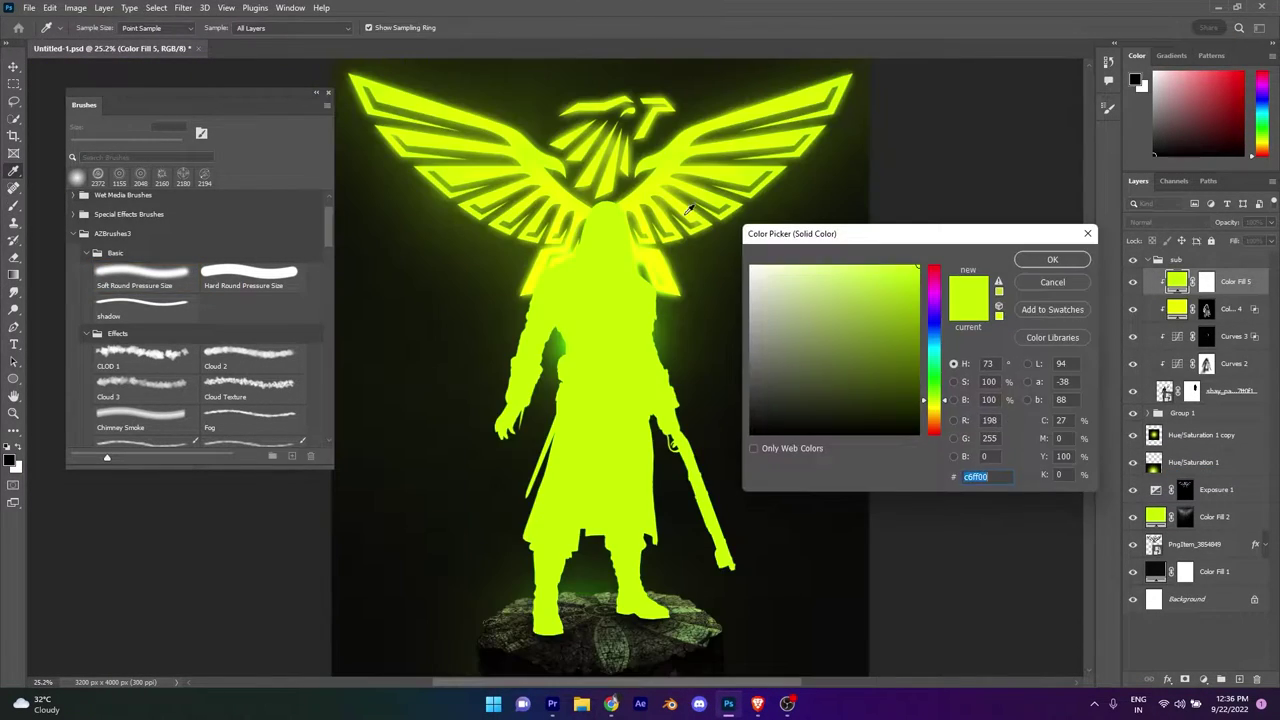
{"action": "key", "text": "Return"}
{"action": "double_click", "coordinate": [1238, 307]}
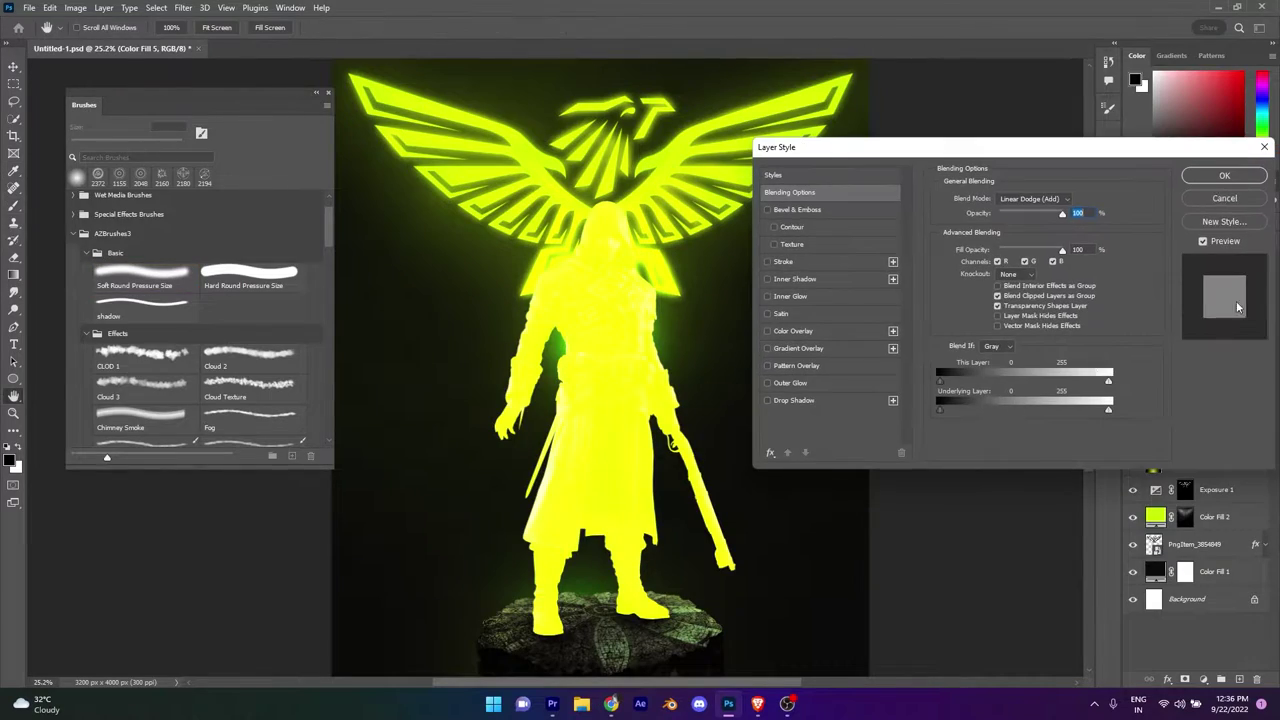
{"action": "left_click", "coordinate": [1222, 198]}
{"action": "scroll", "coordinate": [560, 228], "scroll_direction": "up", "scroll_amount": 5, "text": "alt"}
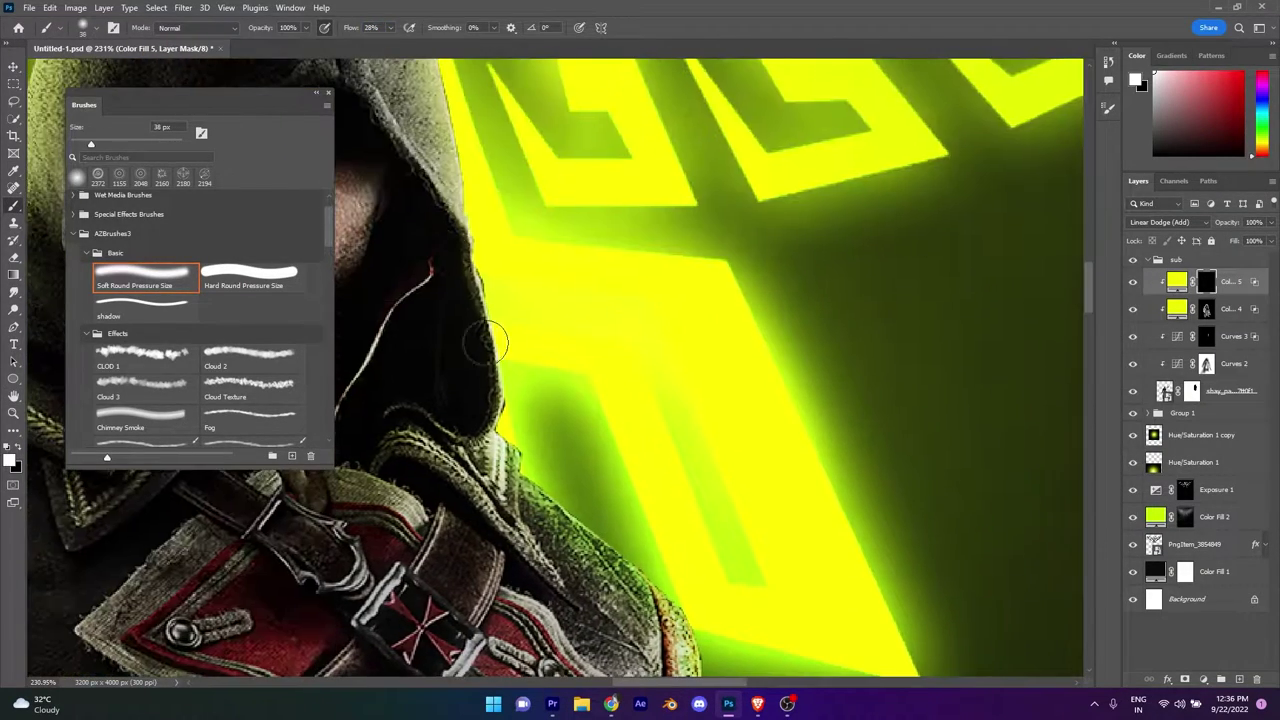
Zoom in on the arm and shoulder to paint rim light along their edges on the Color Fill 5 mask.
{"action": "left_click_drag", "start_coordinate": [537, 480], "coordinate": [619, 155]}
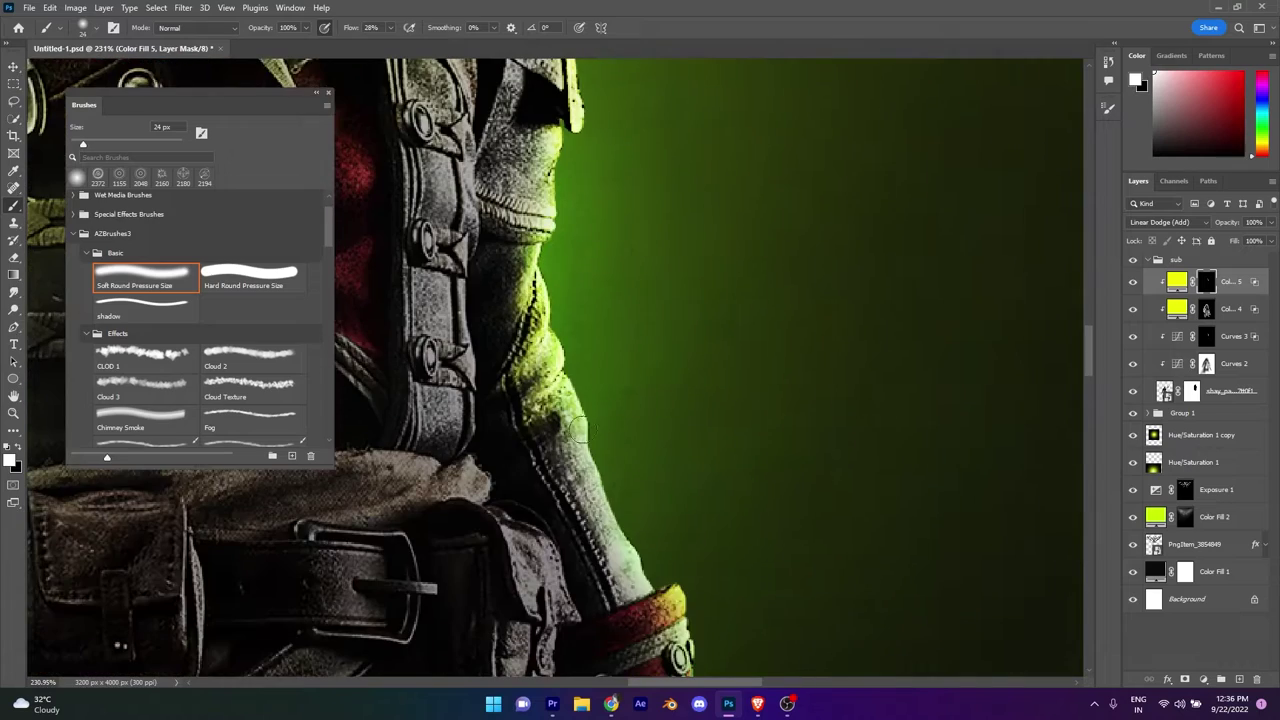
{"action": "scroll", "coordinate": [760, 500], "scroll_direction": "down", "scroll_amount": 5}
{"action": "scroll", "coordinate": [628, 300], "scroll_direction": "down", "scroll_amount": 5}
{"action": "scroll", "coordinate": [643, 186], "scroll_direction": "down", "scroll_amount": 5}
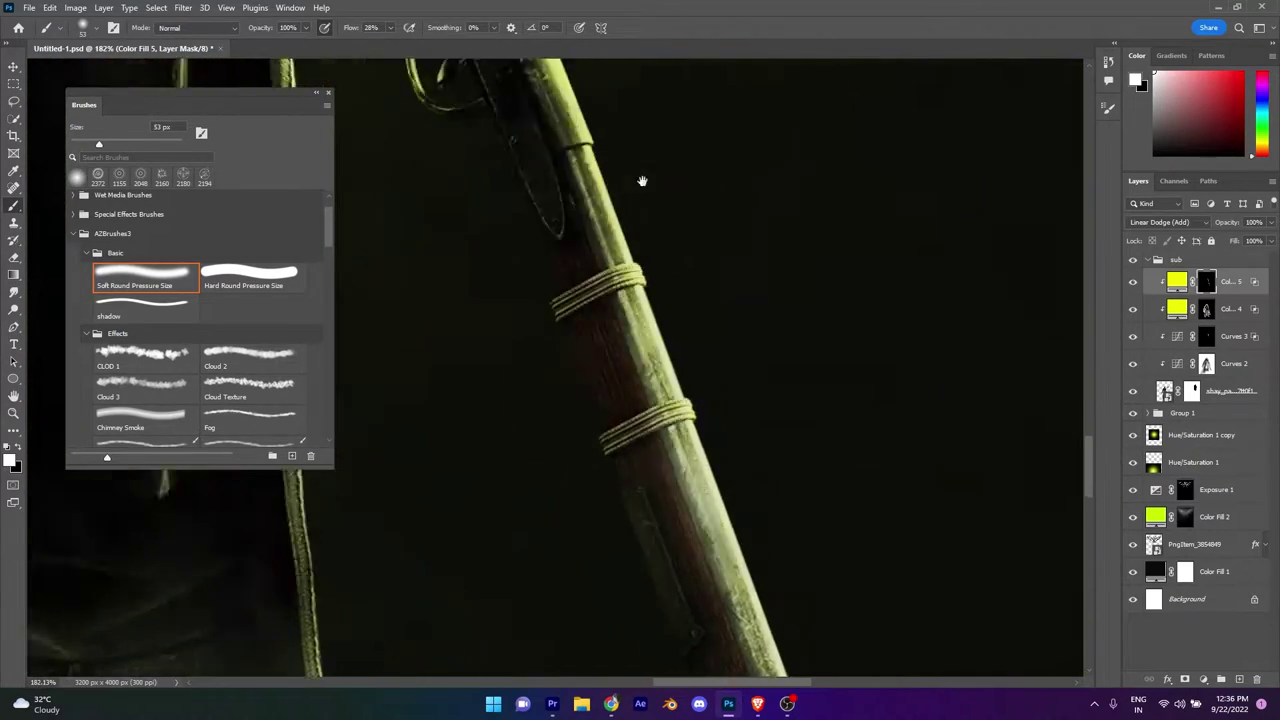
{"action": "scroll", "coordinate": [755, 362], "scroll_direction": "down", "scroll_amount": 5, "text": "alt"}
{"action": "scroll", "coordinate": [755, 362], "scroll_direction": "up", "scroll_amount": 5, "text": "alt"}
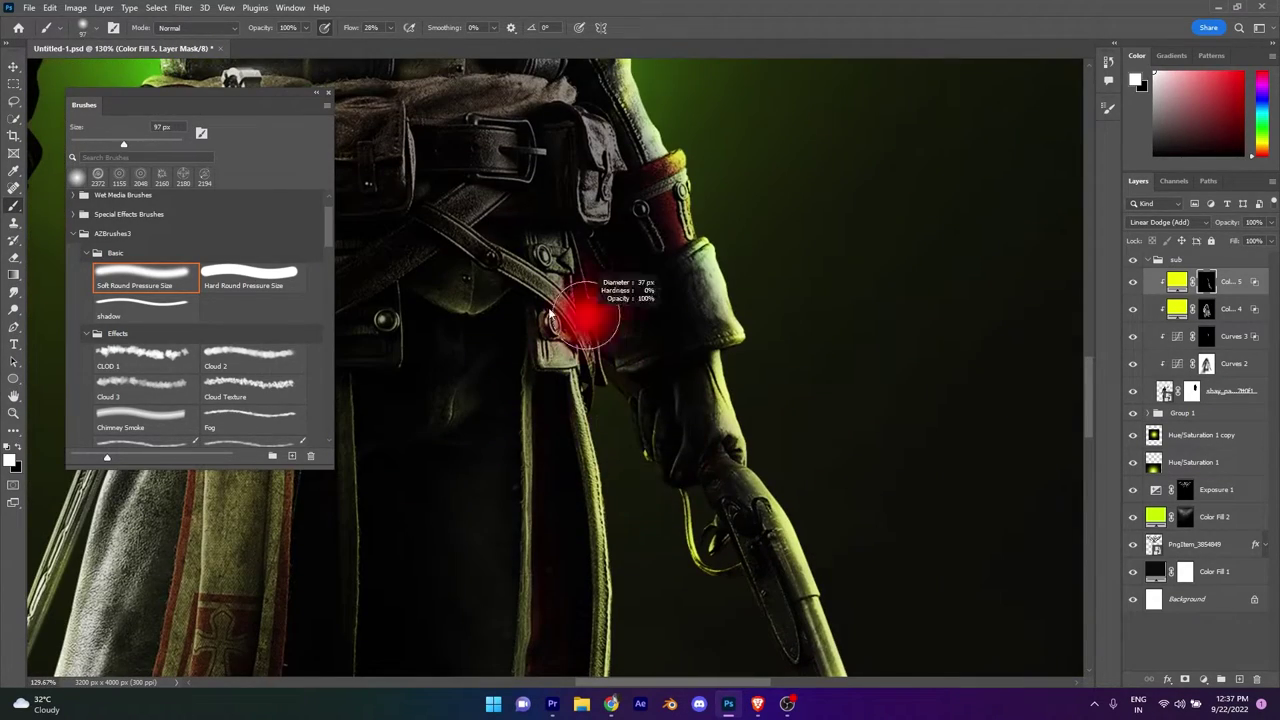
{"action": "scroll", "coordinate": [603, 413], "scroll_direction": "down", "scroll_amount": 5}
{"action": "scroll", "coordinate": [580, 390], "scroll_direction": "up", "scroll_amount": 3}
{"action": "scroll", "coordinate": [565, 370], "scroll_direction": "up", "scroll_amount": 2}
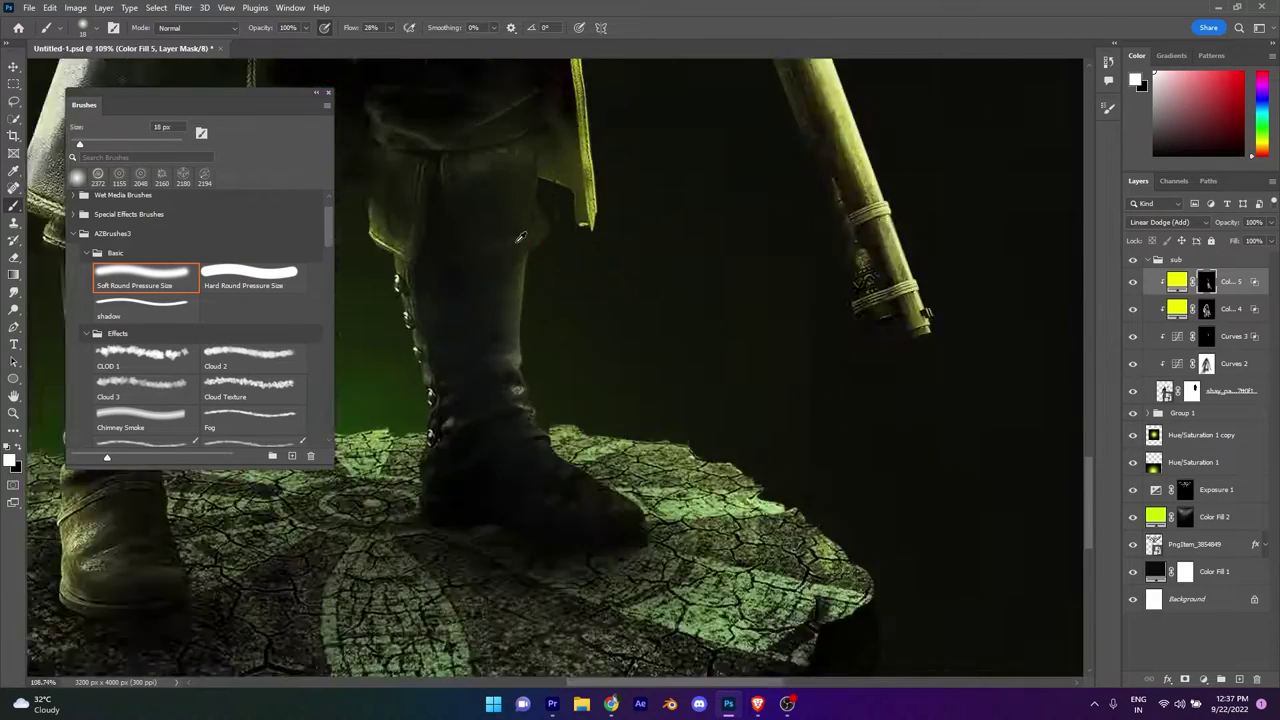
{"action": "scroll", "coordinate": [556, 355], "scroll_direction": "up", "scroll_amount": 2}
{"action": "scroll", "coordinate": [556, 355], "scroll_direction": "down", "scroll_amount": 3}
{"action": "scroll", "coordinate": [560, 500], "scroll_direction": "up", "scroll_amount": 3, "text": "alt"}
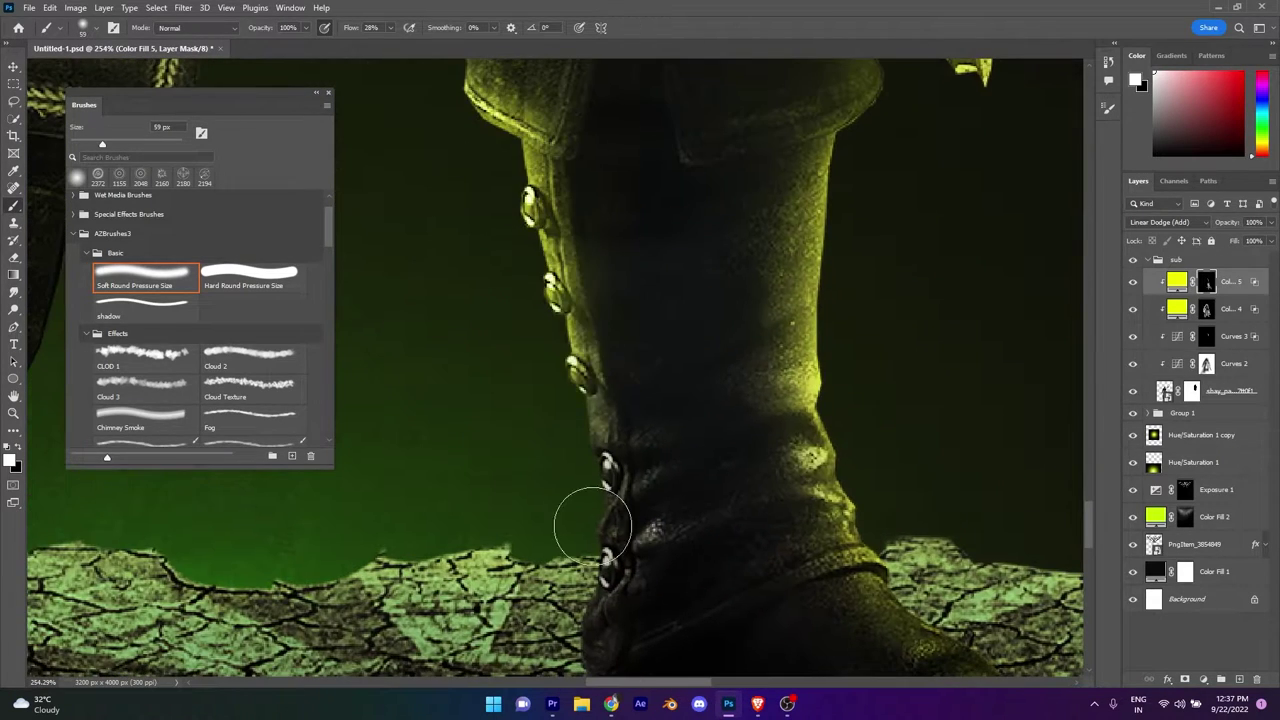
{"action": "scroll", "coordinate": [590, 510], "scroll_direction": "up", "scroll_amount": 2, "text": "alt"}
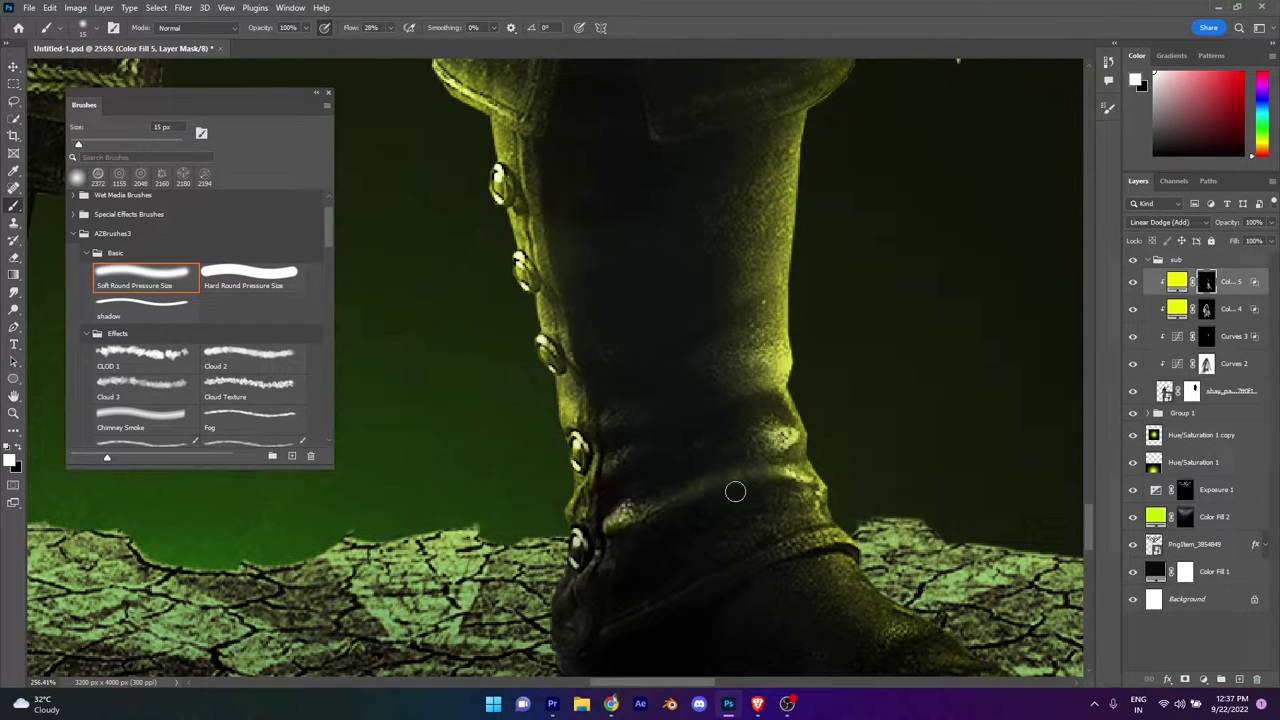
{"action": "scroll", "coordinate": [764, 289], "scroll_direction": "up", "scroll_amount": 3}
{"action": "scroll", "coordinate": [591, 263], "scroll_direction": "down", "scroll_amount": 3, "text": "alt"}
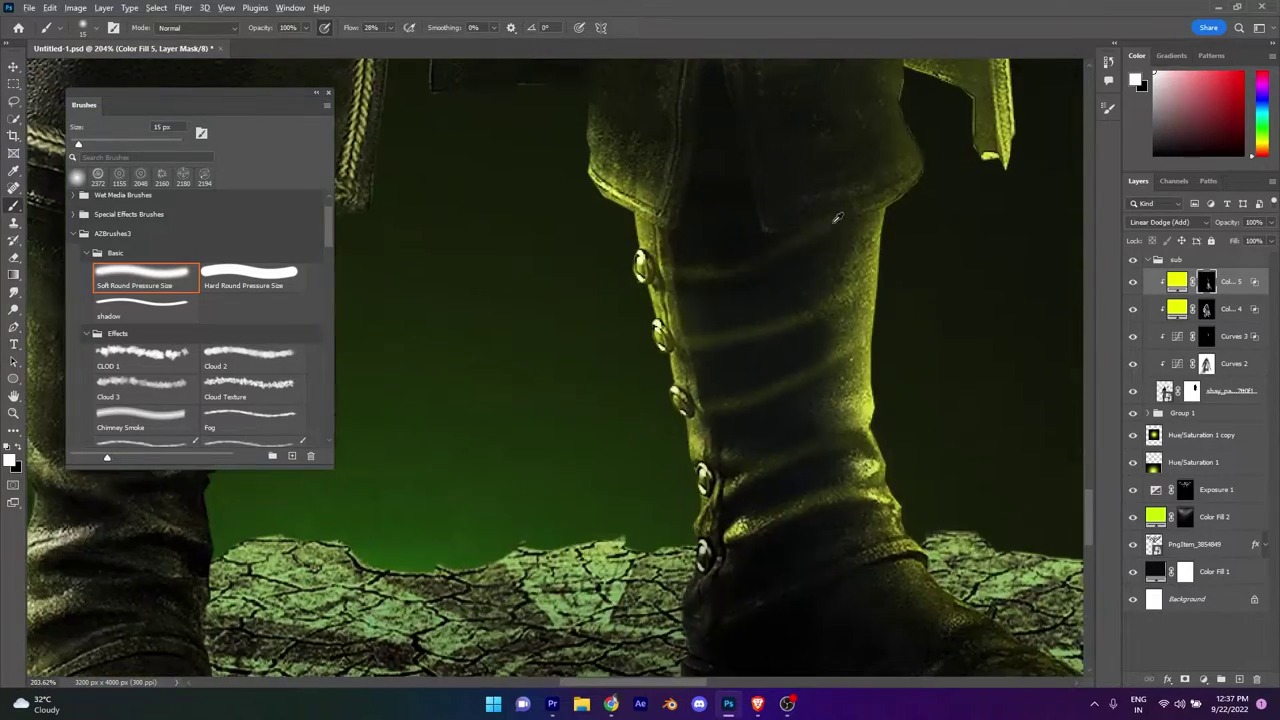
{"action": "scroll", "coordinate": [715, 377], "scroll_direction": "up", "scroll_amount": 2, "text": "alt"}
{"action": "scroll", "coordinate": [682, 395], "scroll_direction": "down", "scroll_amount": 3}
{"action": "scroll", "coordinate": [400, 543], "scroll_direction": "down", "scroll_amount": 3}
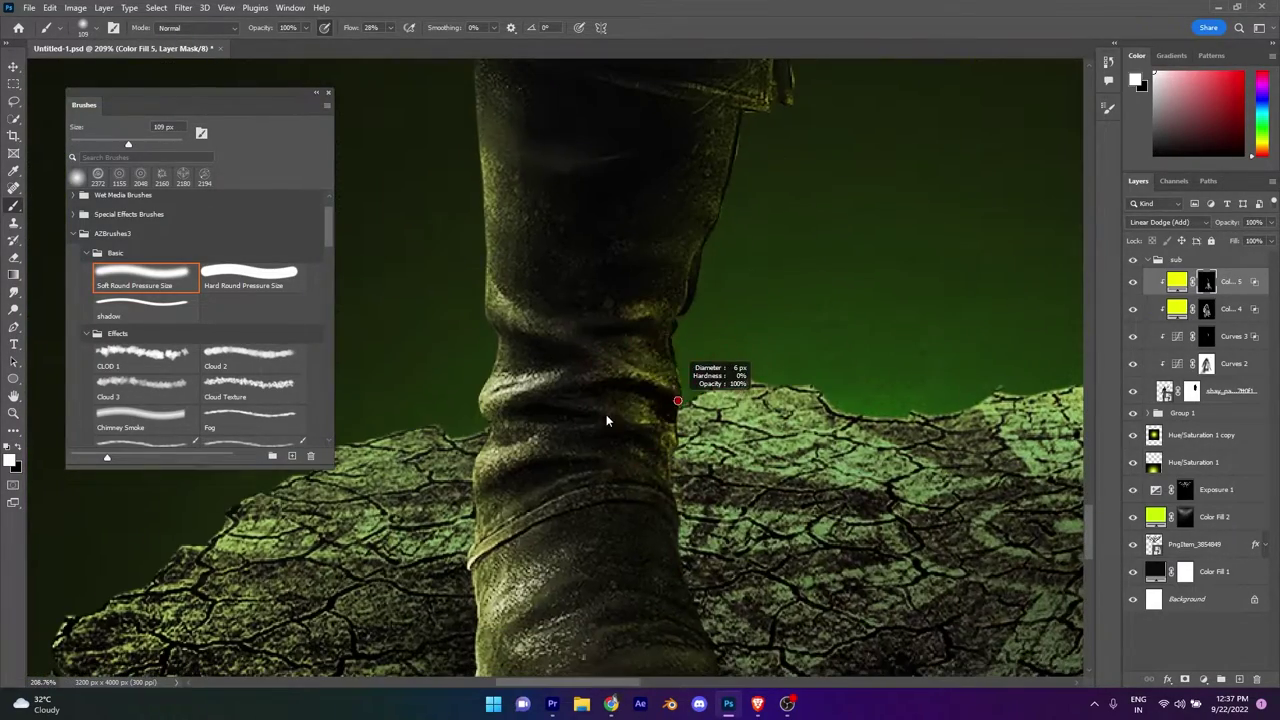
{"action": "scroll", "coordinate": [427, 523], "scroll_direction": "down", "scroll_amount": 5, "text": "alt"}
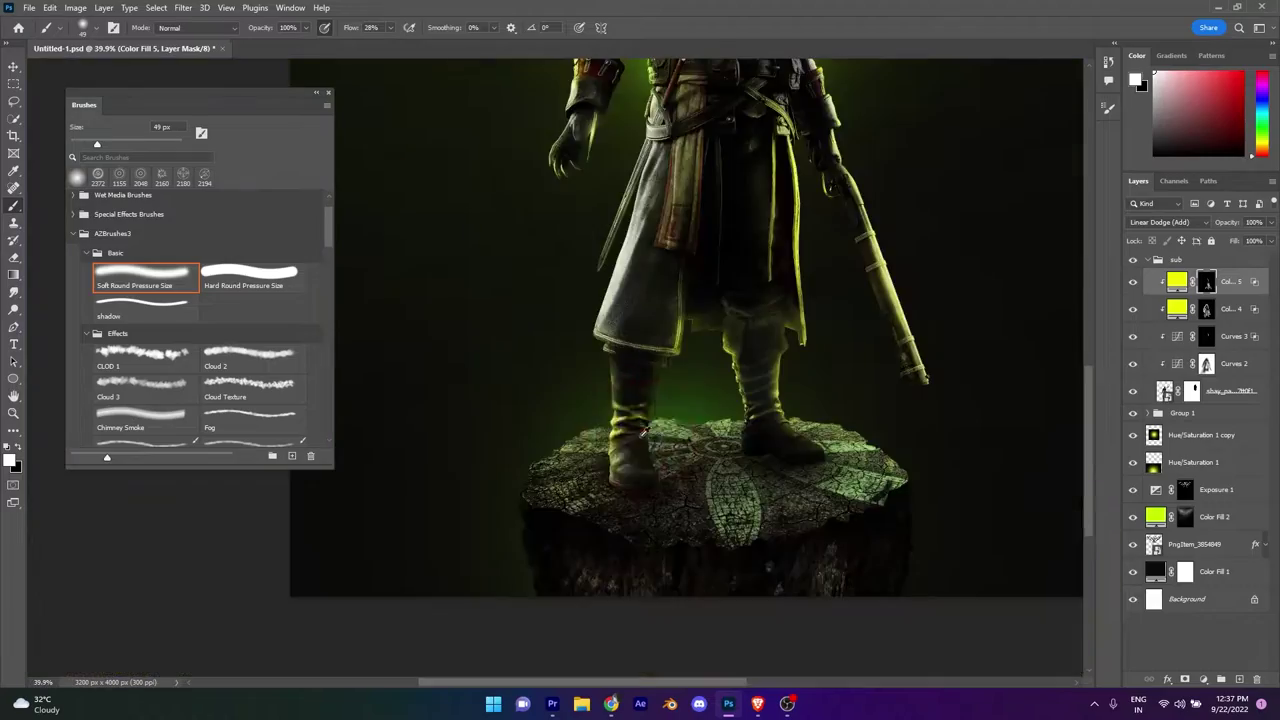
{"action": "scroll", "coordinate": [529, 306], "scroll_direction": "up", "scroll_amount": 4, "text": "alt"}
{"action": "scroll", "coordinate": [363, 563], "scroll_direction": "up", "scroll_amount": 5}
{"action": "scroll", "coordinate": [476, 495], "scroll_direction": "up", "scroll_amount": 3}
{"action": "scroll", "coordinate": [476, 495], "scroll_direction": "down", "scroll_amount": 5, "text": "alt"}
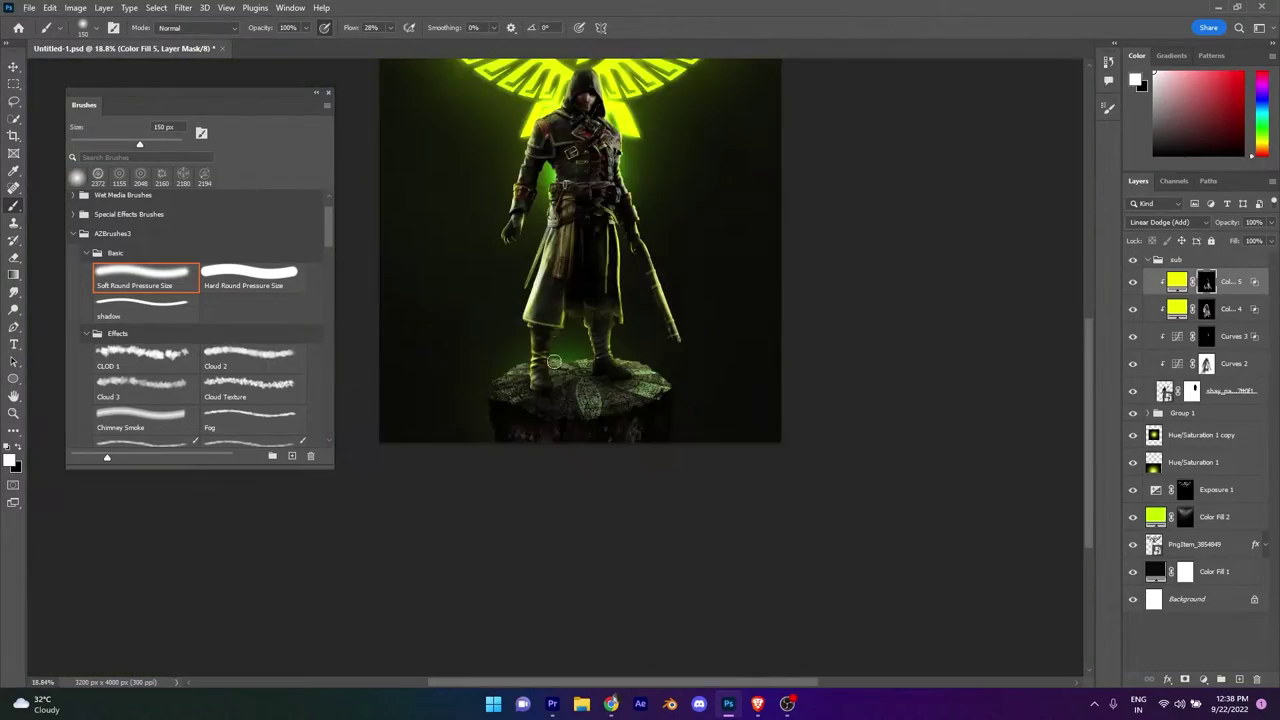
{"action": "scroll", "coordinate": [560, 400], "scroll_direction": "up", "scroll_amount": 5, "text": "alt"}
{"action": "scroll", "coordinate": [686, 314], "scroll_direction": "down", "scroll_amount": 3}
{"action": "scroll", "coordinate": [626, 524], "scroll_direction": "up", "scroll_amount": 5}
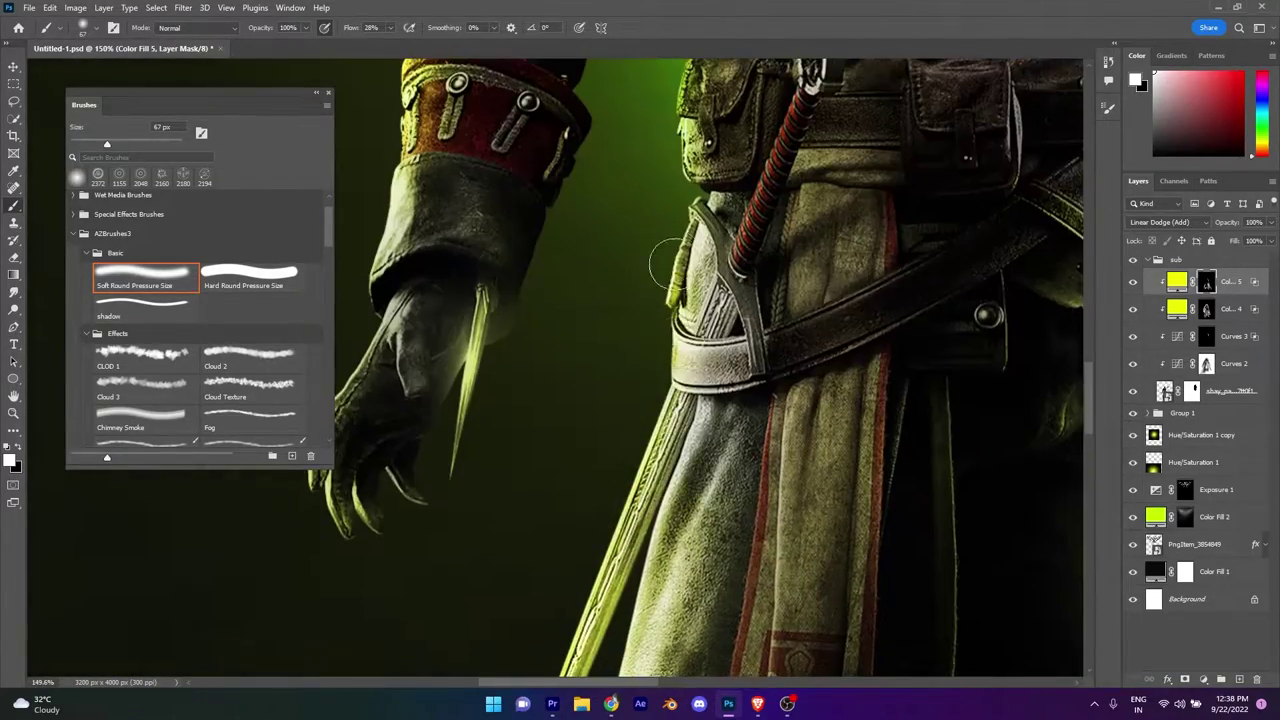
{"action": "scroll", "coordinate": [700, 420], "scroll_direction": "down", "scroll_amount": 2, "text": "alt"}
{"action": "scroll", "coordinate": [792, 357], "scroll_direction": "up", "scroll_amount": 2, "text": "alt"}
Shrink the brush and refine the rim light along the belt and hand edges.
{"action": "key", "text": "bracketleft"}
{"action": "key", "text": "bracketleft"}
{"action": "key", "text": "bracketleft"}
{"action": "scroll", "coordinate": [792, 357], "scroll_direction": "down", "scroll_amount": 2, "text": "alt"}
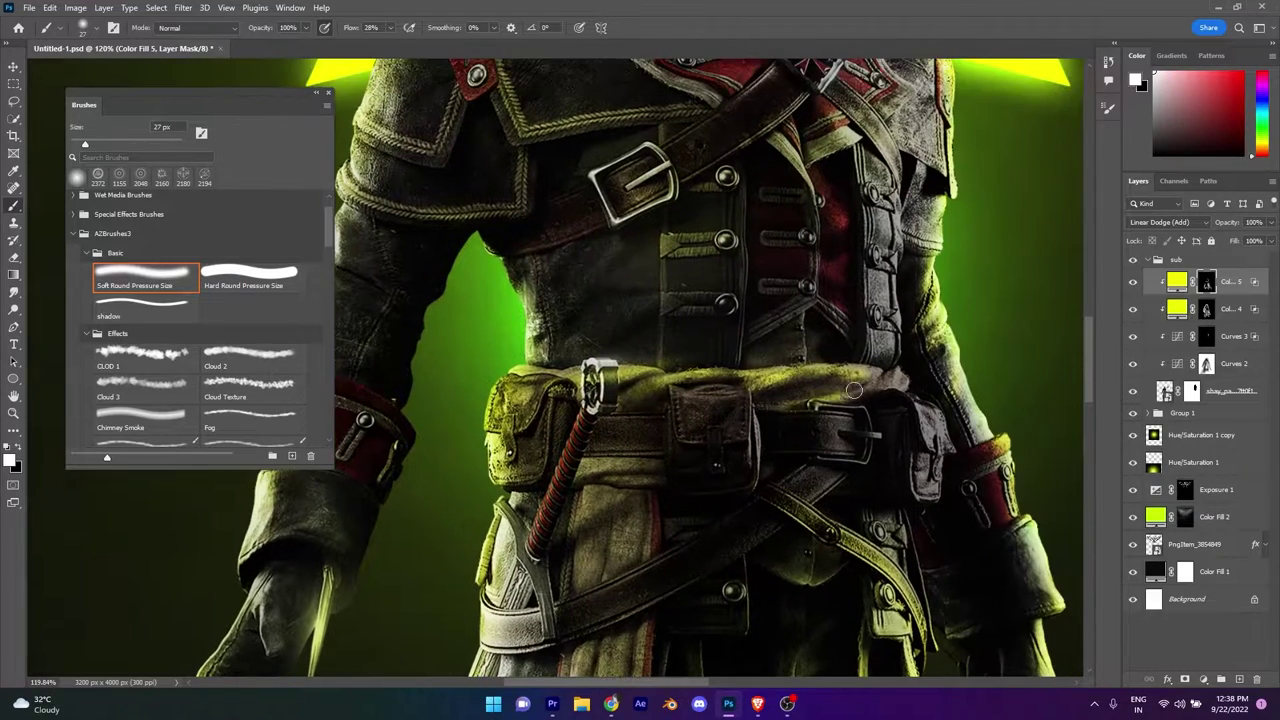
{"action": "scroll", "coordinate": [612, 370], "scroll_direction": "up", "scroll_amount": 2, "text": "alt"}
{"action": "scroll", "coordinate": [519, 486], "scroll_direction": "down", "scroll_amount": 4}
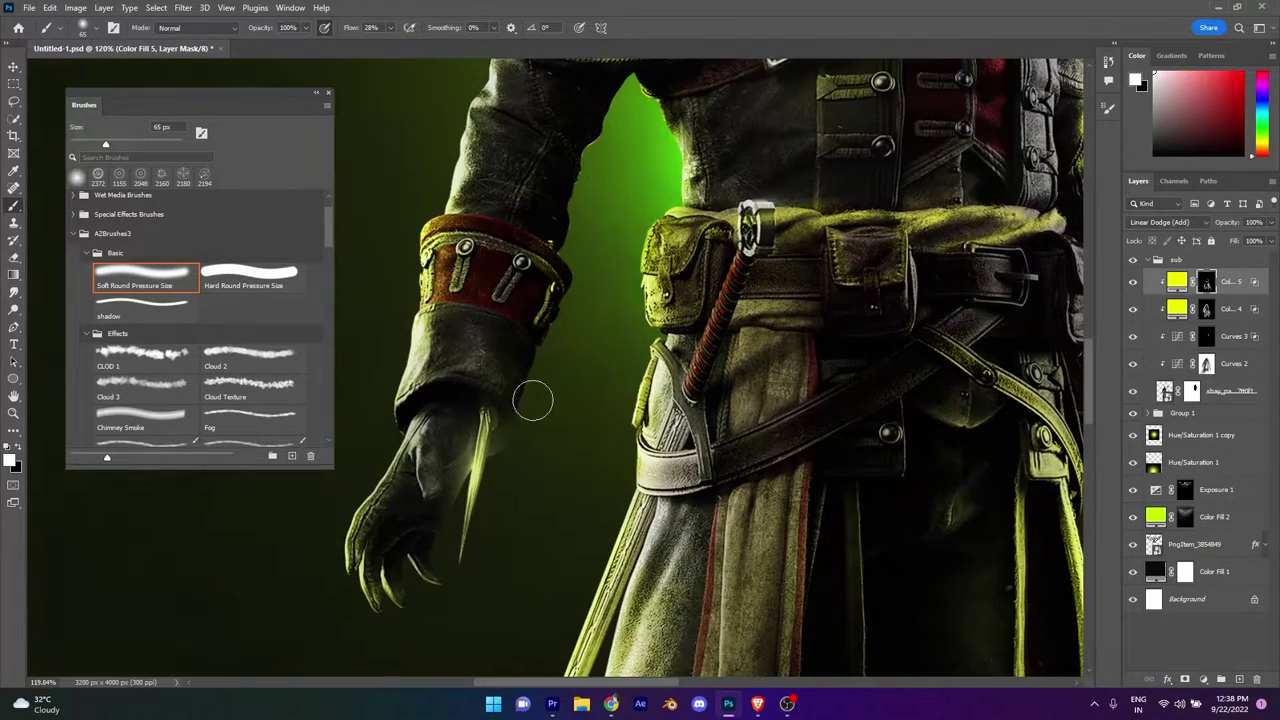
{"action": "scroll", "coordinate": [500, 409], "scroll_direction": "up", "scroll_amount": 4}
{"action": "scroll", "coordinate": [500, 400], "scroll_direction": "up", "scroll_amount": 5}
{"action": "scroll", "coordinate": [503, 250], "scroll_direction": "up", "scroll_amount": 5}
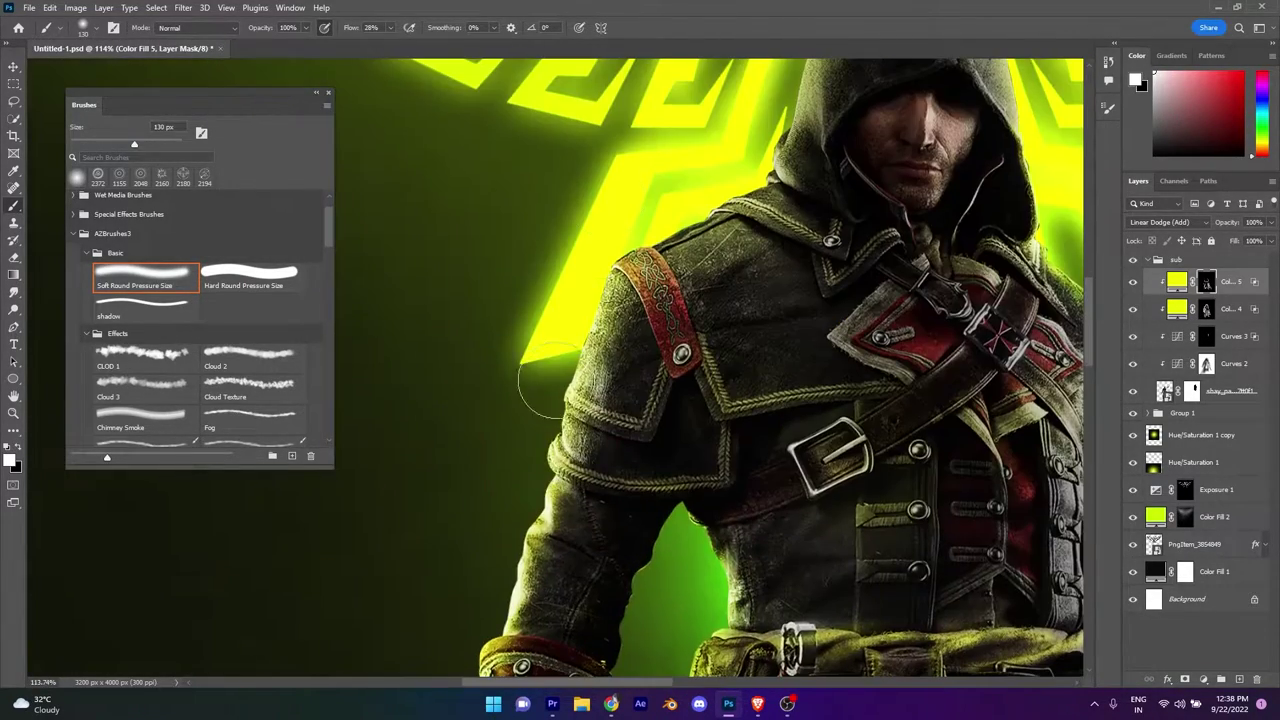
{"action": "scroll", "coordinate": [675, 260], "scroll_direction": "down", "scroll_amount": 3, "text": "alt"}
{"action": "scroll", "coordinate": [612, 372], "scroll_direction": "down", "scroll_amount": 2, "text": "alt"}
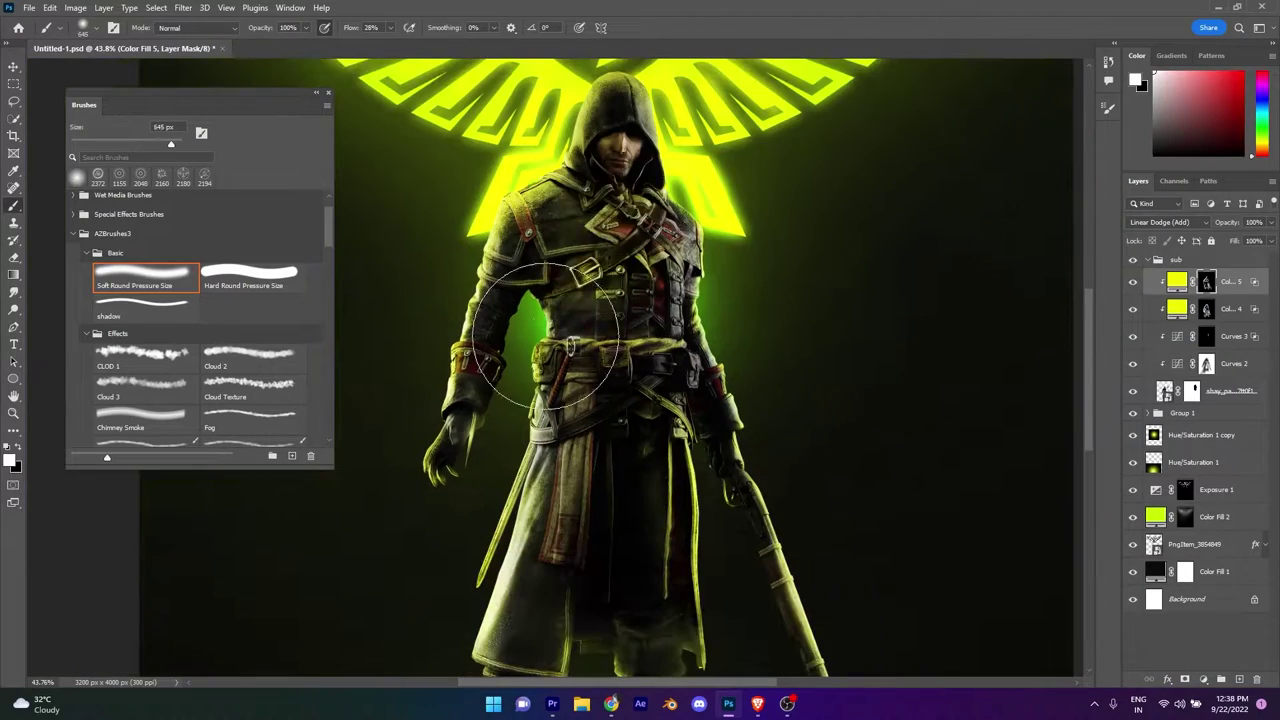
{"action": "scroll", "coordinate": [577, 226], "scroll_direction": "up", "scroll_amount": 4, "text": "alt"}
Zoom around the figure's edges to inspect the rim light, then save the poster.
{"action": "scroll", "coordinate": [625, 438], "scroll_direction": "down", "scroll_amount": 3, "text": "alt"}
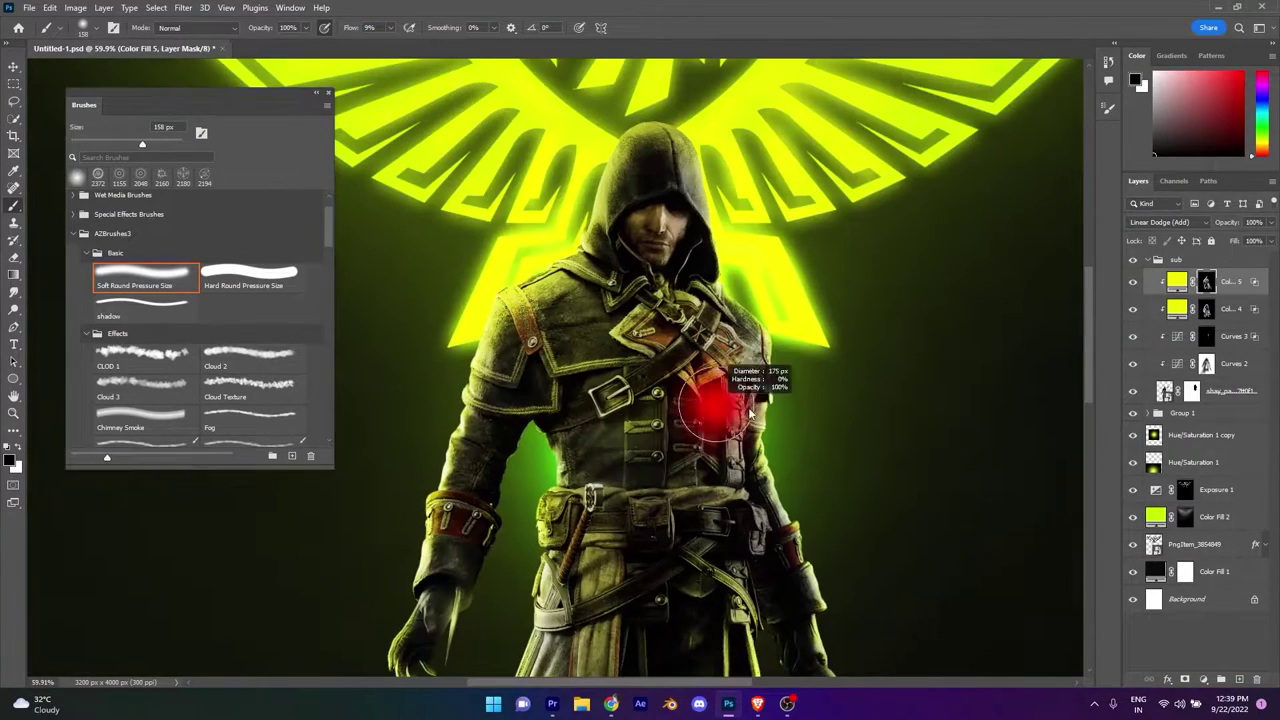
{"action": "scroll", "coordinate": [463, 505], "scroll_direction": "down", "scroll_amount": 2, "text": "alt"}
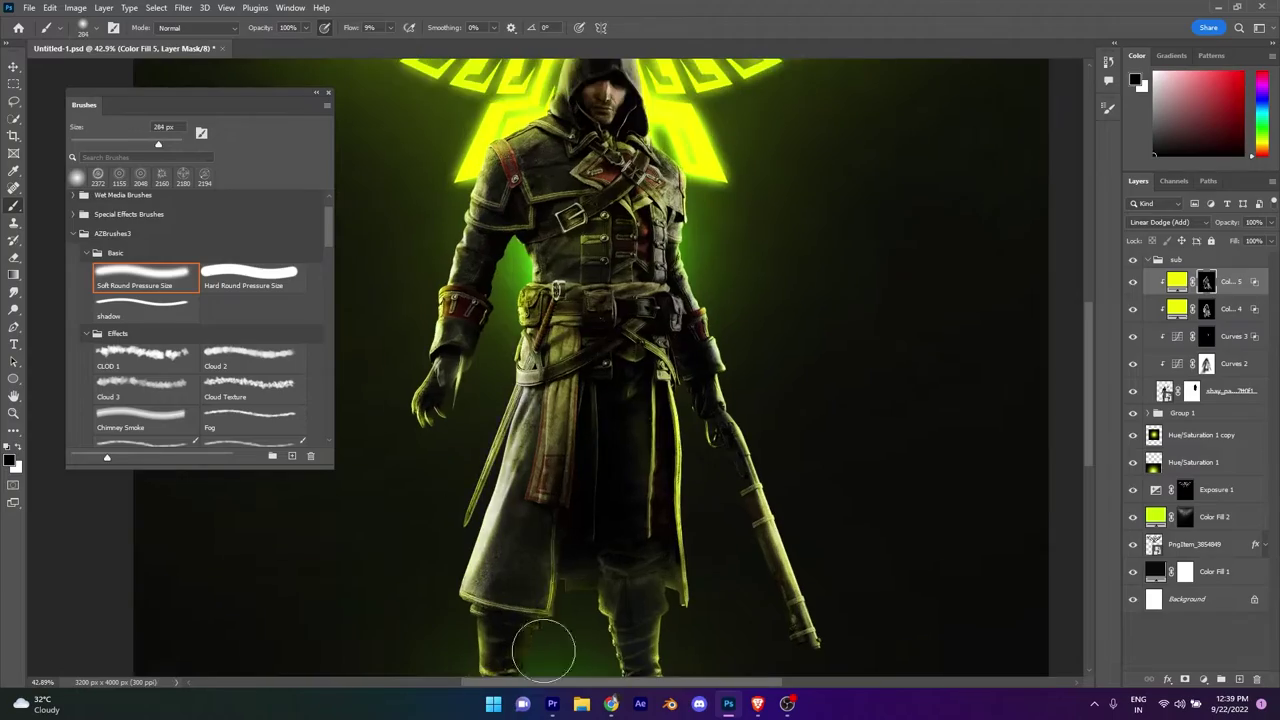
{"action": "scroll", "coordinate": [500, 277], "scroll_direction": "down", "scroll_amount": 2}
{"action": "scroll", "coordinate": [580, 457], "scroll_direction": "up", "scroll_amount": 4, "text": "alt"}
{"action": "scroll", "coordinate": [580, 457], "scroll_direction": "up", "scroll_amount": 1}
{"action": "scroll", "coordinate": [818, 432], "scroll_direction": "down", "scroll_amount": 5, "text": "alt"}
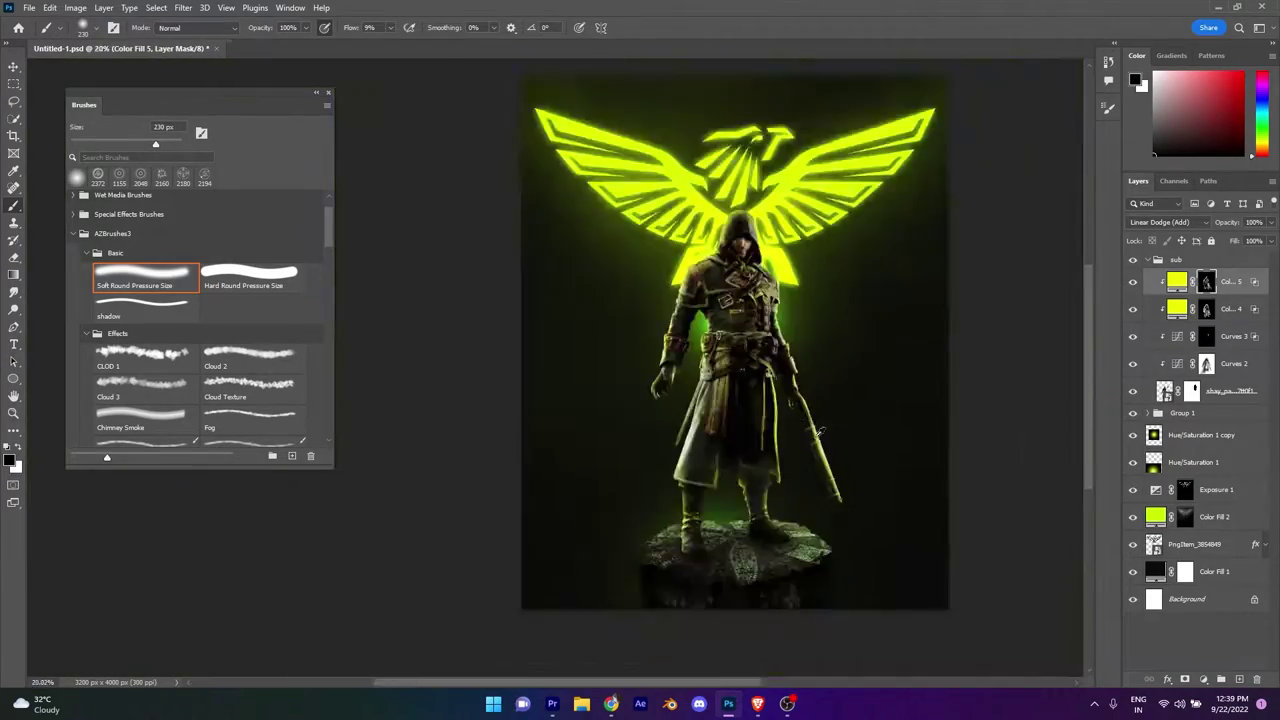
{"action": "scroll", "coordinate": [818, 432], "scroll_direction": "up", "scroll_amount": 5, "text": "alt"}
{"action": "scroll", "coordinate": [800, 614], "scroll_direction": "down", "scroll_amount": 3, "text": "alt"}
{"action": "scroll", "coordinate": [657, 357], "scroll_direction": "up", "scroll_amount": 4, "text": "alt"}
{"action": "scroll", "coordinate": [473, 163], "scroll_direction": "down", "scroll_amount": 2, "text": "alt"}
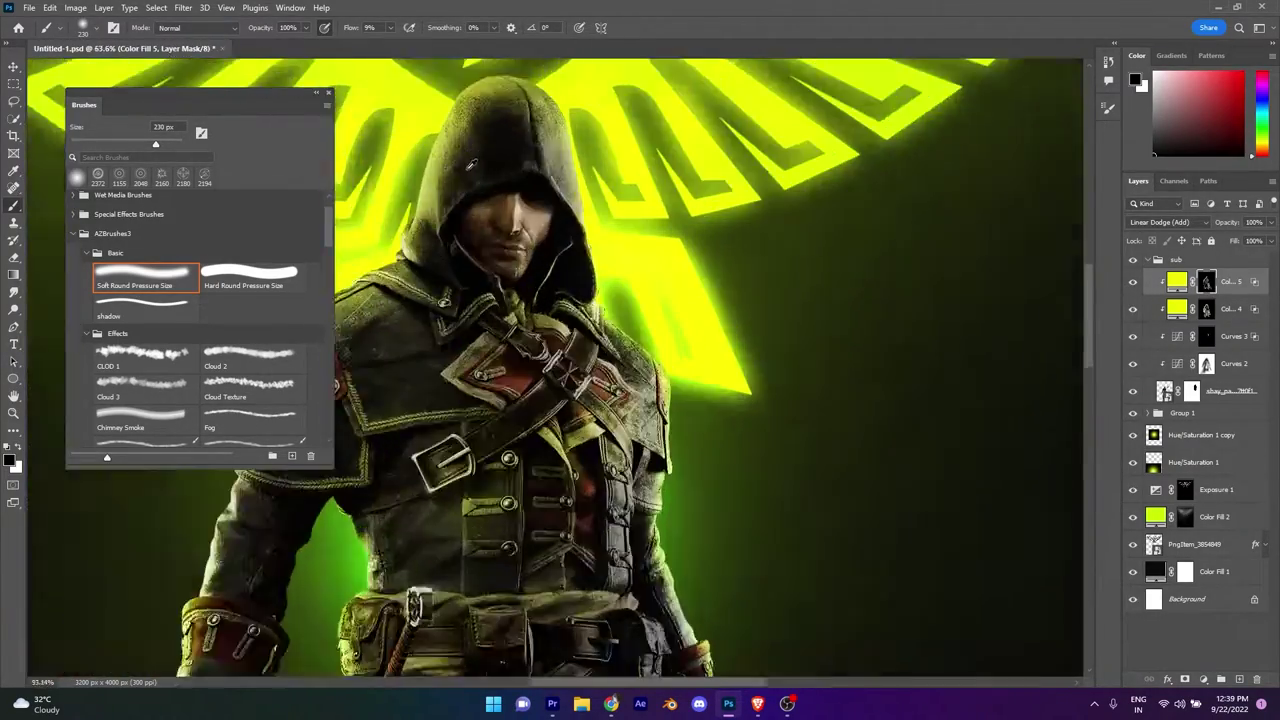
{"action": "scroll", "coordinate": [600, 300], "scroll_direction": "down", "scroll_amount": 4, "text": "alt"}
{"action": "scroll", "coordinate": [727, 492], "scroll_direction": "down", "scroll_amount": 1, "text": "alt"}
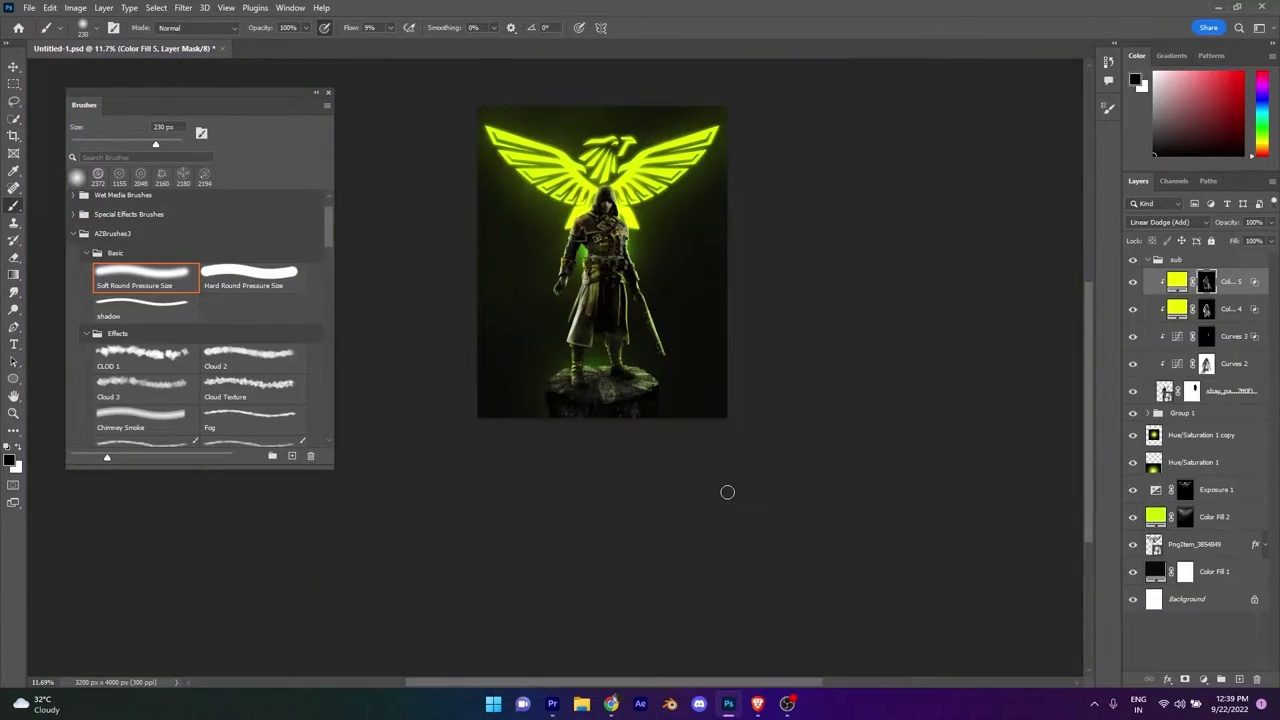
{"action": "scroll", "coordinate": [568, 362], "scroll_direction": "up", "scroll_amount": 10, "text": "alt"}
{"action": "scroll", "coordinate": [545, 540], "scroll_direction": "down", "scroll_amount": 4, "text": "alt"}
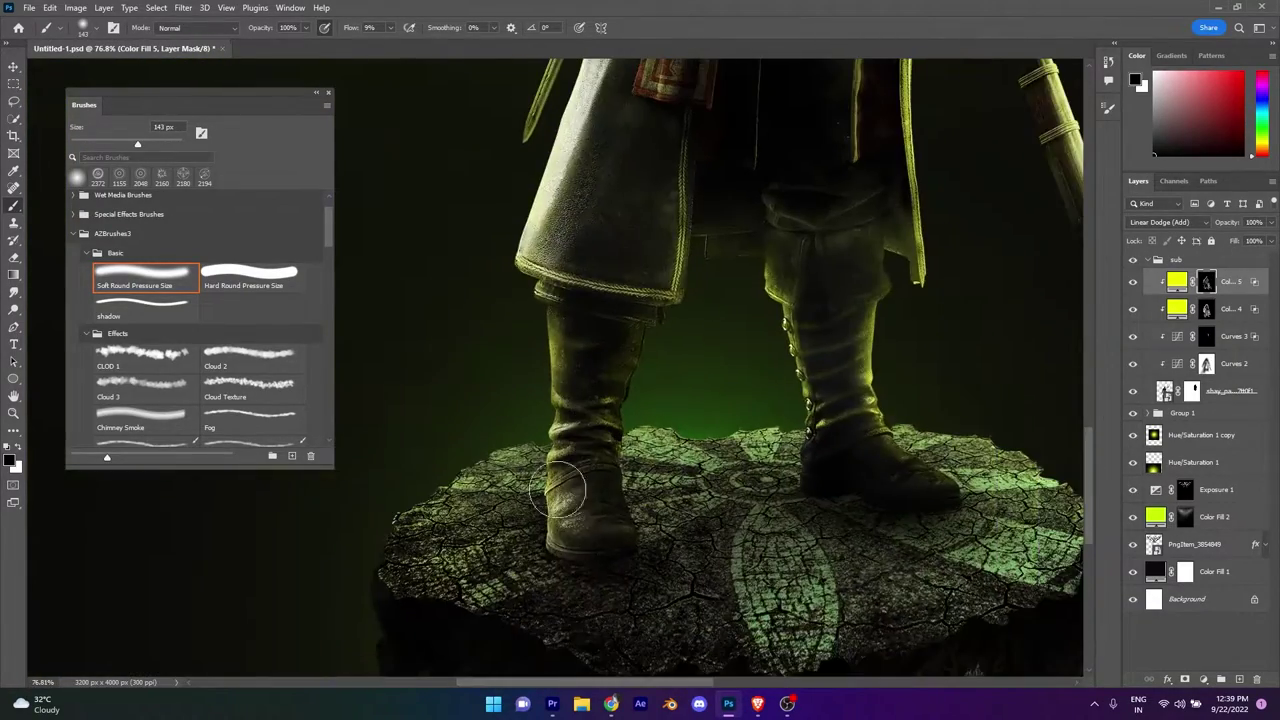
{"action": "scroll", "coordinate": [500, 214], "scroll_direction": "up", "scroll_amount": 3, "text": "alt"}
{"action": "scroll", "coordinate": [500, 214], "scroll_direction": "down", "scroll_amount": 3, "text": "alt"}
{"action": "scroll", "coordinate": [577, 342], "scroll_direction": "up", "scroll_amount": 3, "text": "alt"}
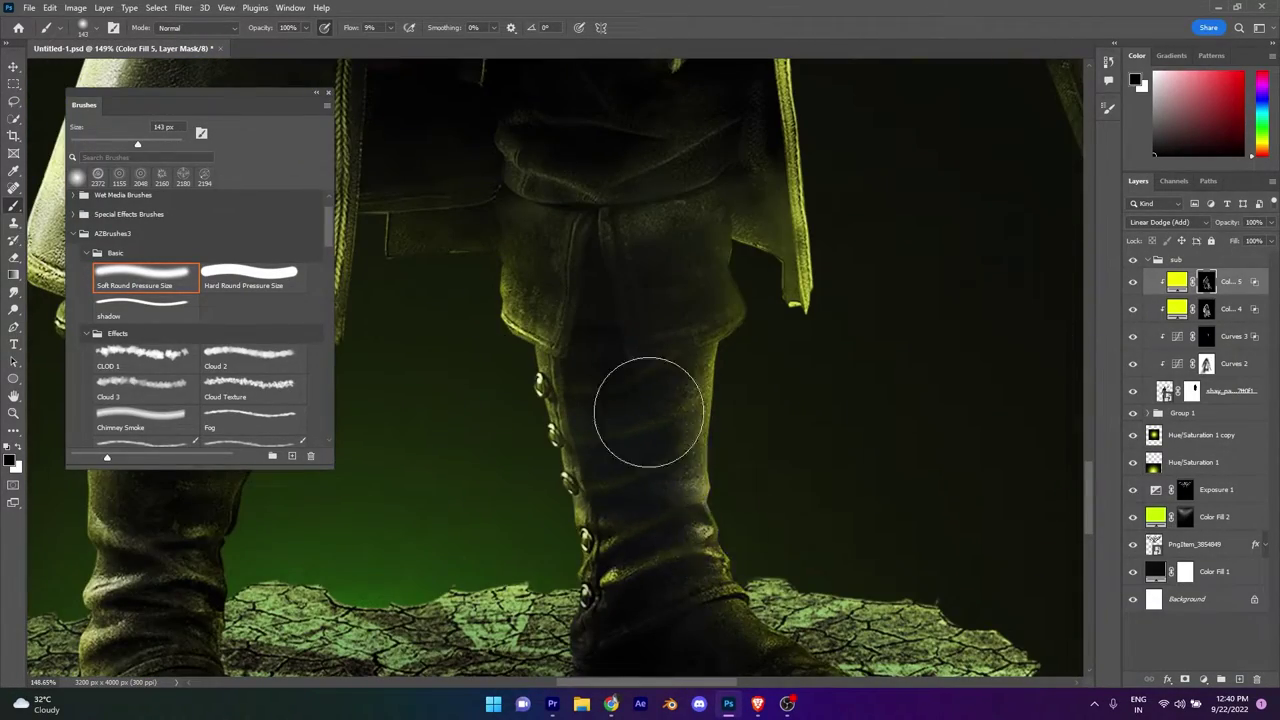
{"action": "scroll", "coordinate": [714, 410], "scroll_direction": "down", "scroll_amount": 2, "text": "alt"}
{"action": "scroll", "coordinate": [772, 562], "scroll_direction": "down", "scroll_amount": 4, "text": "alt"}
{"action": "scroll", "coordinate": [723, 532], "scroll_direction": "up", "scroll_amount": 4, "text": "alt"}
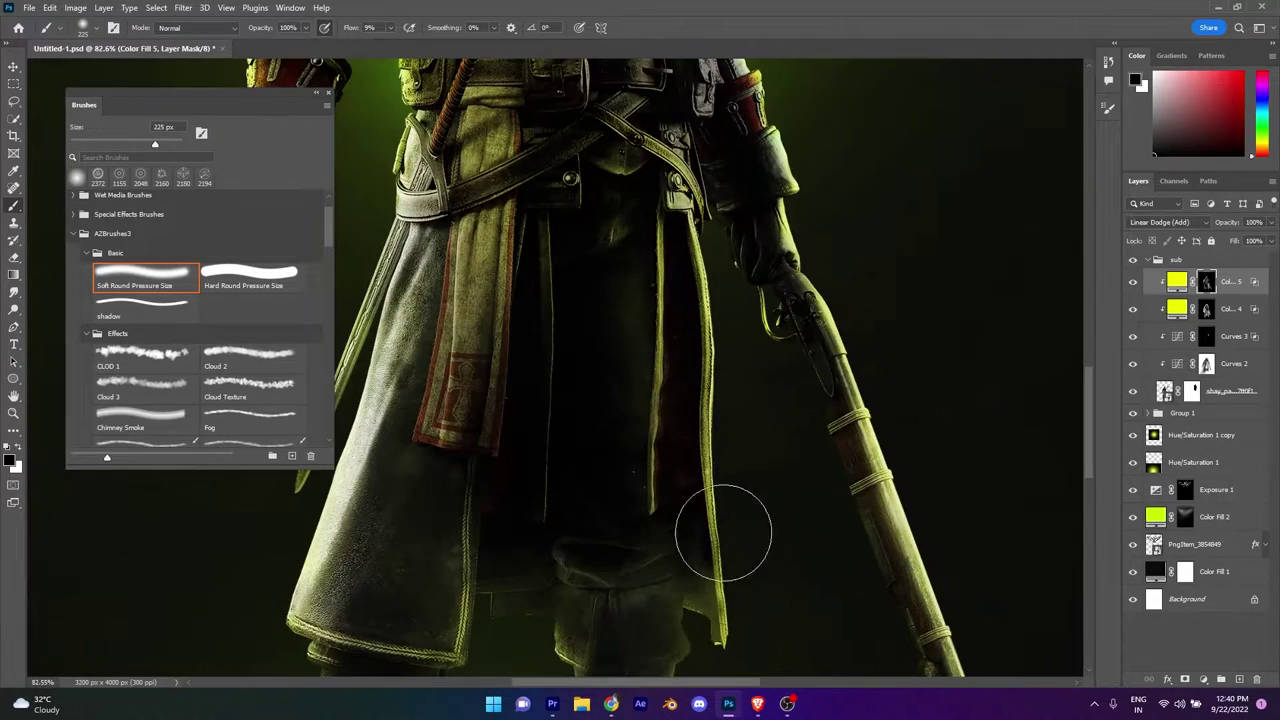
{"action": "scroll", "coordinate": [645, 512], "scroll_direction": "down", "scroll_amount": 2, "text": "alt"}
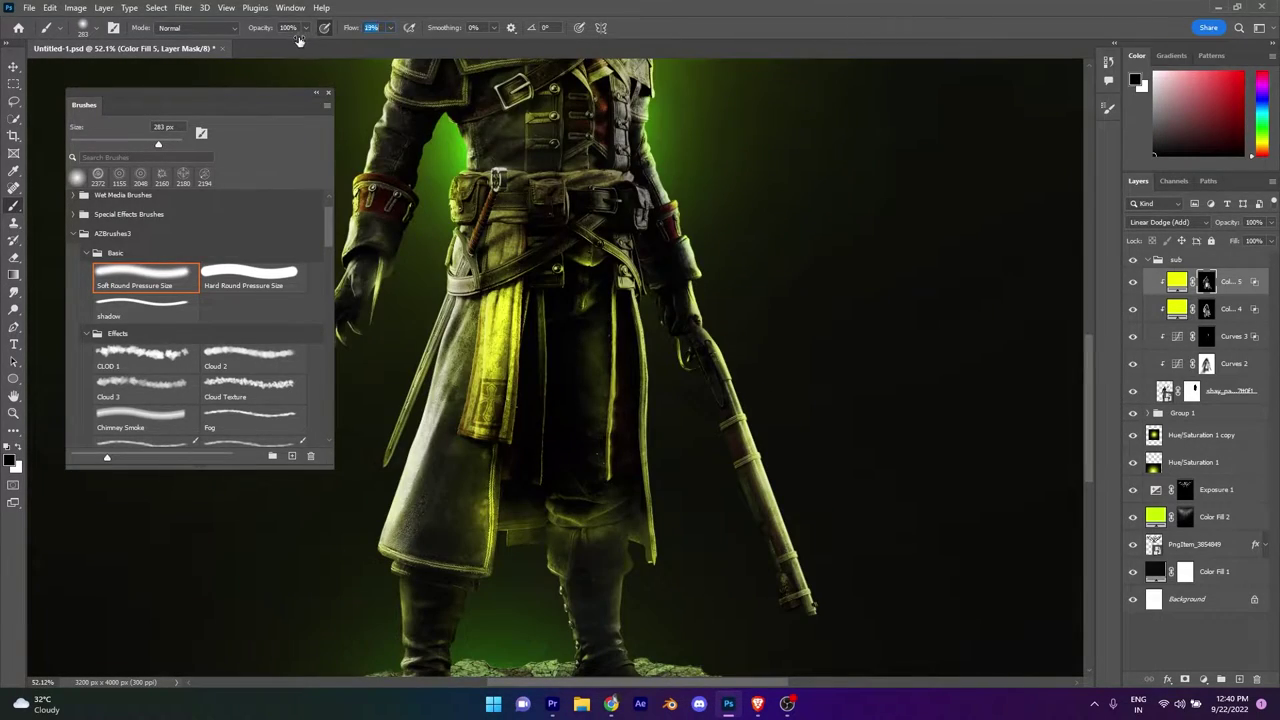
{"action": "scroll", "coordinate": [491, 349], "scroll_direction": "down", "scroll_amount": 3}
{"action": "scroll", "coordinate": [568, 190], "scroll_direction": "down", "scroll_amount": 2, "text": "alt"}
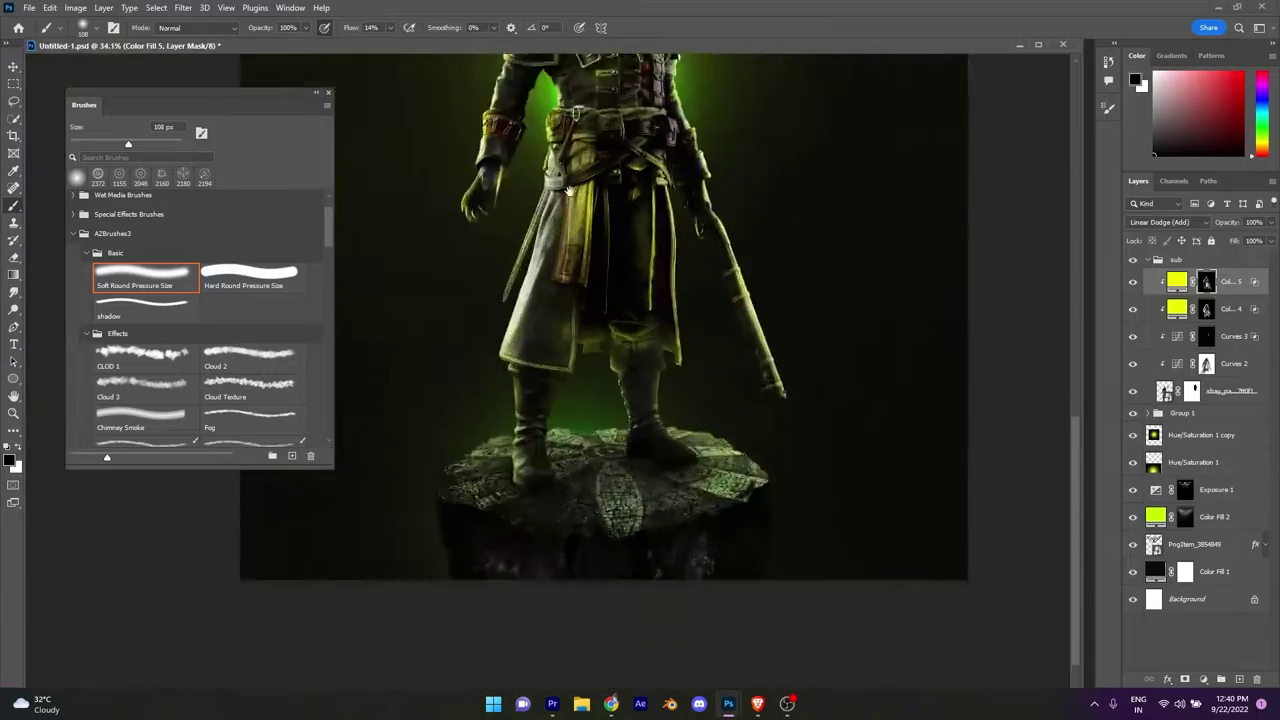
{"action": "scroll", "coordinate": [568, 190], "scroll_direction": "up", "scroll_amount": 3}
{"action": "scroll", "coordinate": [593, 357], "scroll_direction": "down", "scroll_amount": 2, "text": "alt"}
{"action": "key", "text": "ctrl+s"}
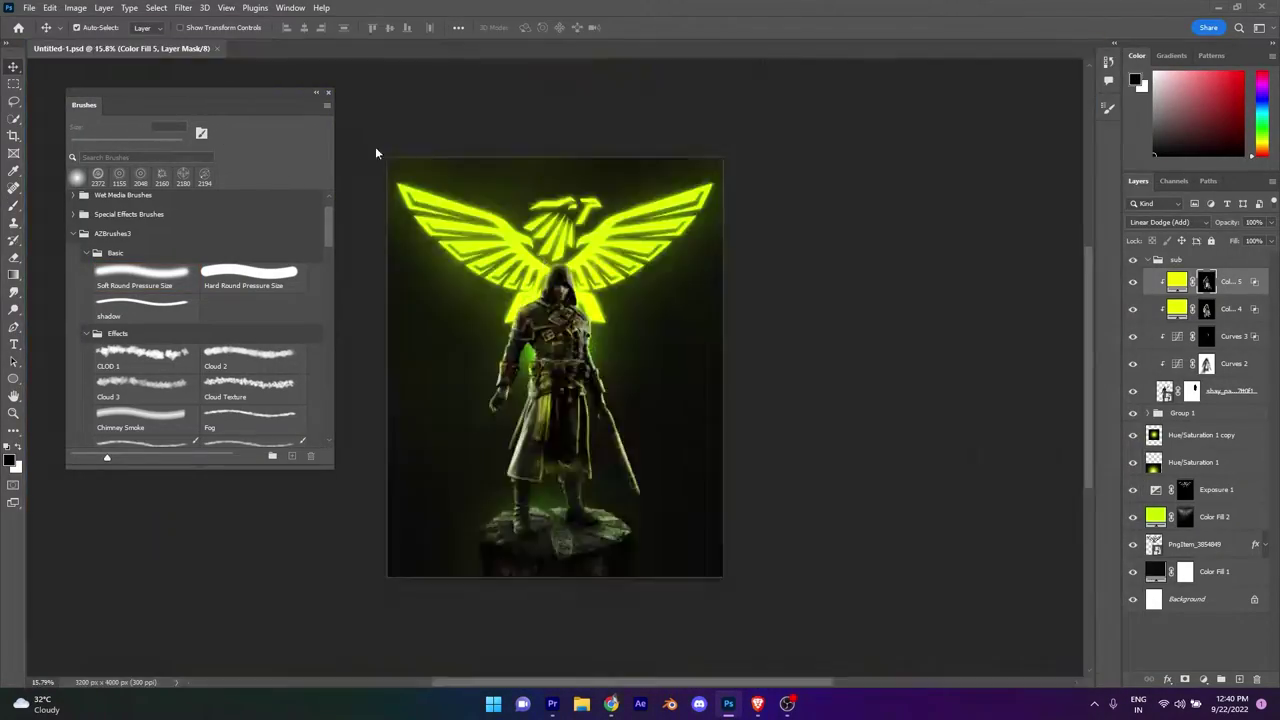
Resize the Soft Round brush and paint yellow-green rim light along the coat, belt and arm.
{"action": "scroll", "coordinate": [570, 500], "scroll_direction": "up", "scroll_amount": 10, "text": "alt"}
{"action": "scroll", "coordinate": [537, 245], "scroll_direction": "down", "scroll_amount": 3, "text": "alt"}
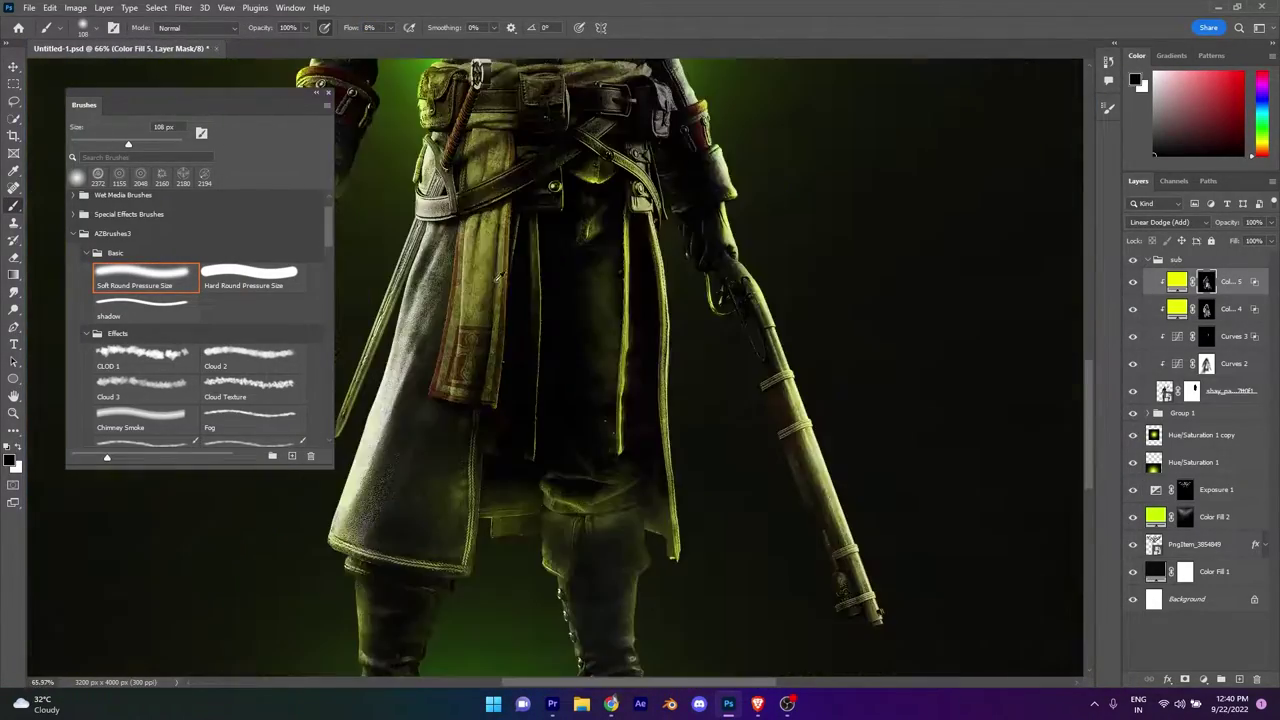
{"action": "scroll", "coordinate": [560, 300], "scroll_direction": "up", "scroll_amount": 2, "text": "alt"}
{"action": "scroll", "coordinate": [580, 320], "scroll_direction": "down", "scroll_amount": 2, "text": "alt"}
{"action": "scroll", "coordinate": [603, 352], "scroll_direction": "down", "scroll_amount": 3, "text": "alt"}
{"action": "key", "text": "bracketright"}
{"action": "scroll", "coordinate": [603, 352], "scroll_direction": "up", "scroll_amount": 6, "text": "alt"}
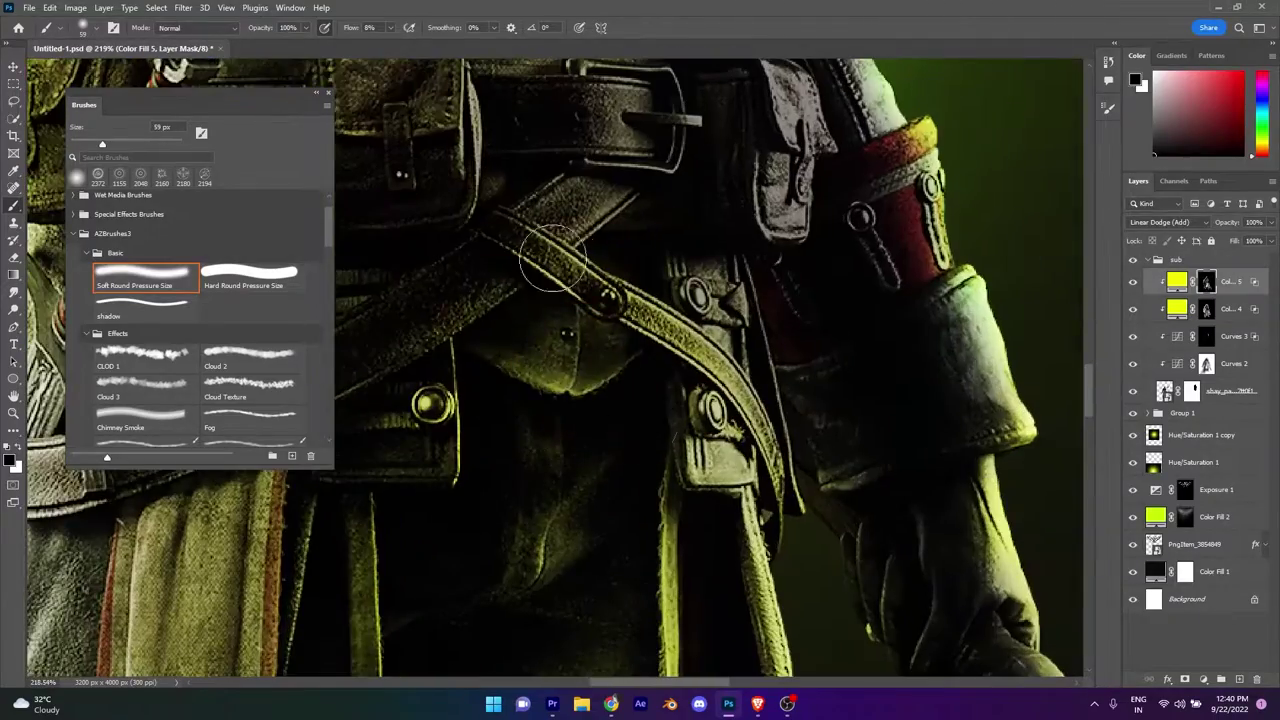
{"action": "scroll", "coordinate": [591, 251], "scroll_direction": "down", "scroll_amount": 3, "text": "alt"}
{"action": "key", "text": "bracketright"}
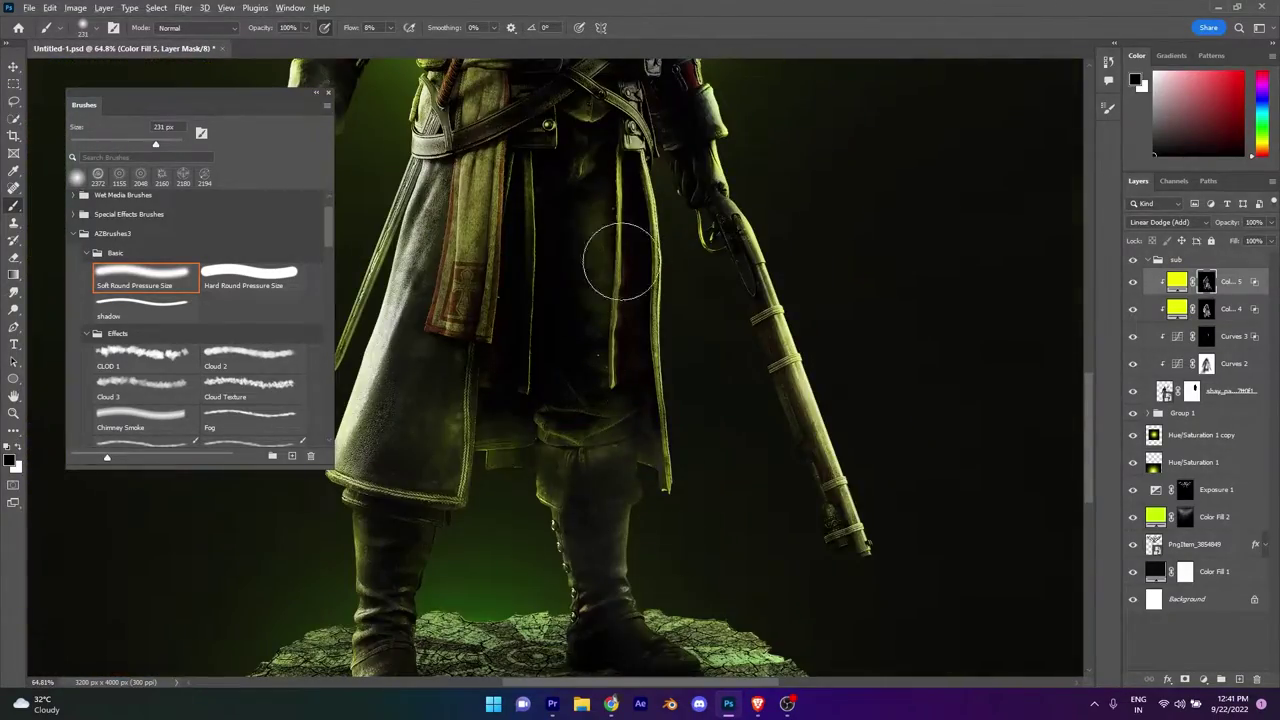
{"action": "scroll", "coordinate": [620, 262], "scroll_direction": "down", "scroll_amount": 4, "text": "alt"}
{"action": "scroll", "coordinate": [620, 262], "scroll_direction": "up", "scroll_amount": 5, "text": "alt"}
{"action": "scroll", "coordinate": [620, 262], "scroll_direction": "down", "scroll_amount": 2, "text": "alt"}
{"action": "scroll", "coordinate": [680, 300], "scroll_direction": "up", "scroll_amount": 4, "text": "alt"}
{"action": "key", "text": "bracketleft"}
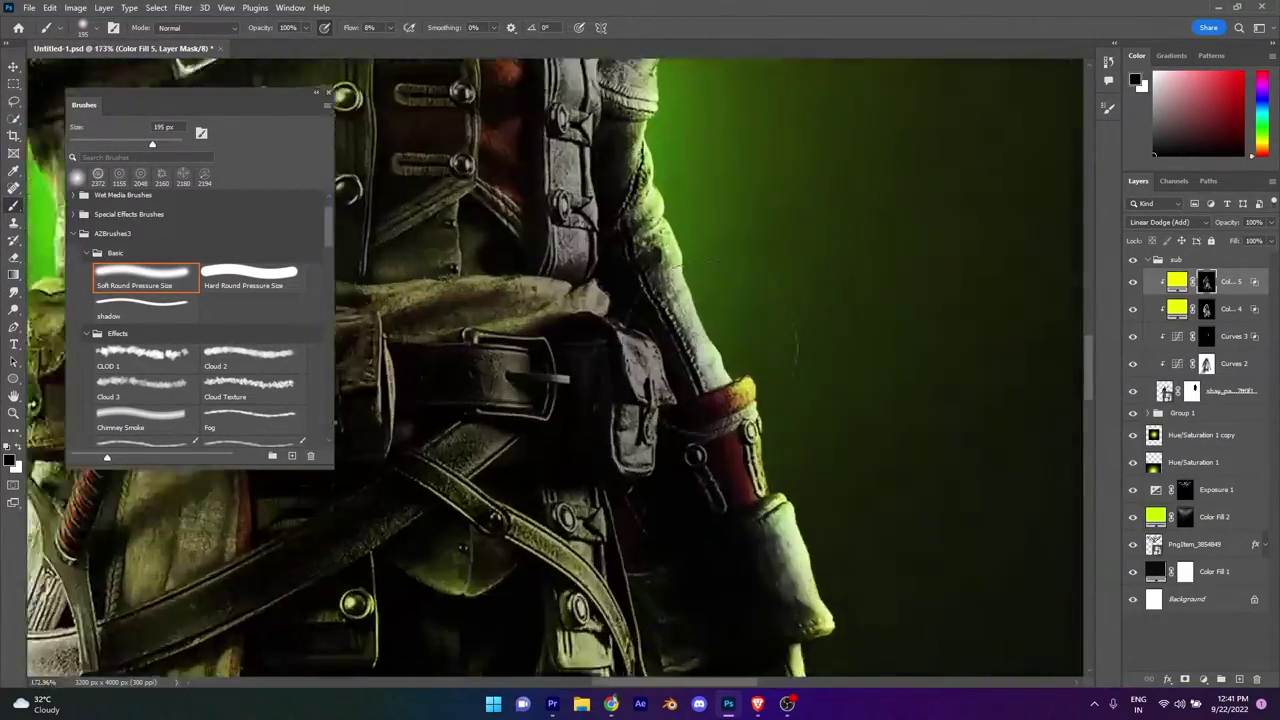
{"action": "scroll", "coordinate": [600, 300], "scroll_direction": "down", "scroll_amount": 4, "text": "alt"}
{"action": "scroll", "coordinate": [485, 170], "scroll_direction": "up", "scroll_amount": 3, "text": "alt"}
{"action": "scroll", "coordinate": [485, 300], "scroll_direction": "down", "scroll_amount": 3, "text": "alt"}
{"action": "scroll", "coordinate": [490, 415], "scroll_direction": "up", "scroll_amount": 3, "text": "alt"}
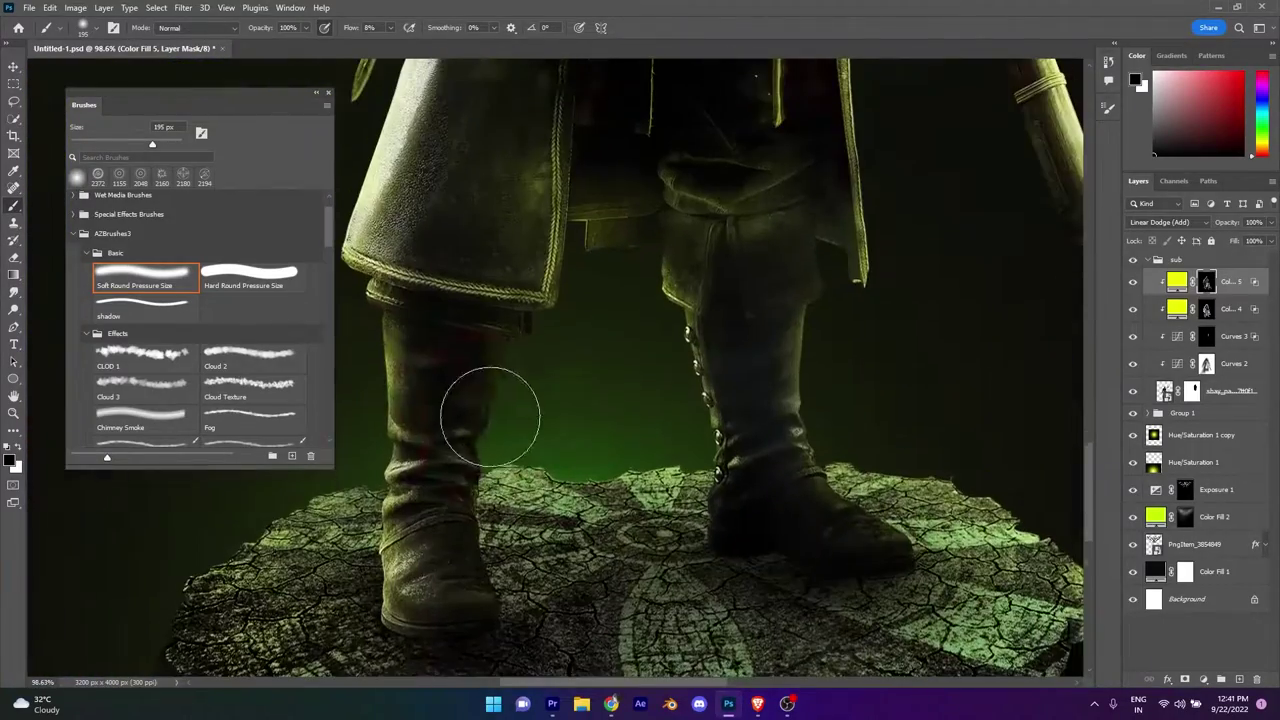
{"action": "scroll", "coordinate": [797, 397], "scroll_direction": "down", "scroll_amount": 2, "text": "alt"}
{"action": "scroll", "coordinate": [834, 594], "scroll_direction": "down", "scroll_amount": 1, "text": "alt"}
{"action": "scroll", "coordinate": [777, 329], "scroll_direction": "down", "scroll_amount": 2, "text": "alt"}
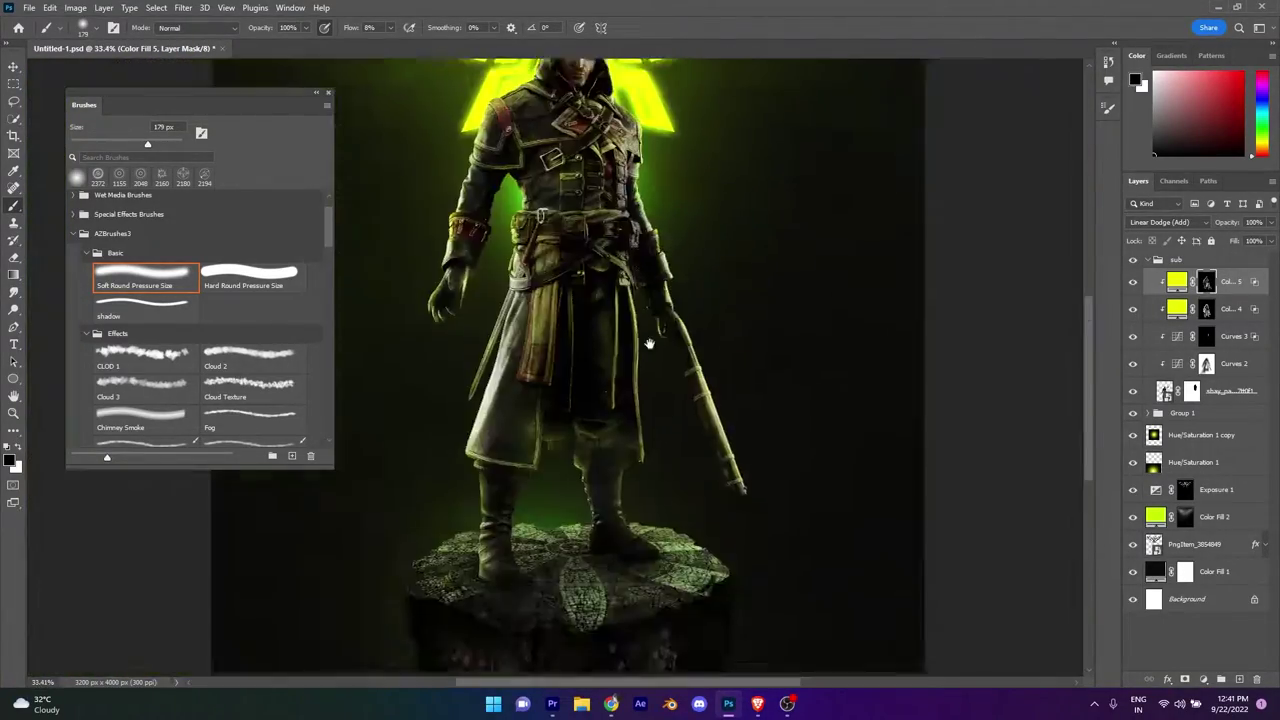
{"action": "scroll", "coordinate": [645, 415], "scroll_direction": "down", "scroll_amount": 1, "text": "alt"}
{"action": "scroll", "coordinate": [600, 320], "scroll_direction": "up", "scroll_amount": 3, "text": "alt"}
{"action": "scroll", "coordinate": [707, 258], "scroll_direction": "down", "scroll_amount": 2, "text": "alt"}
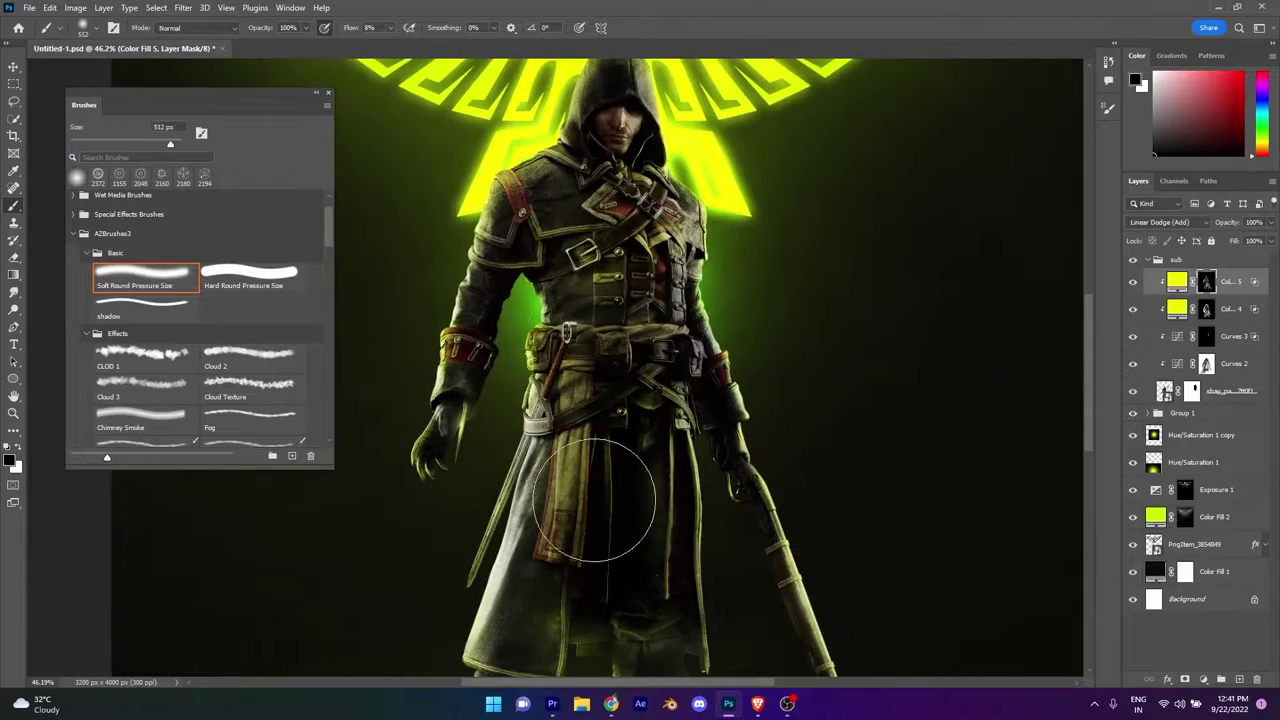
{"action": "scroll", "coordinate": [614, 480], "scroll_direction": "down", "scroll_amount": 2, "text": "alt"}
{"action": "scroll", "coordinate": [617, 400], "scroll_direction": "down", "scroll_amount": 1, "text": "alt"}
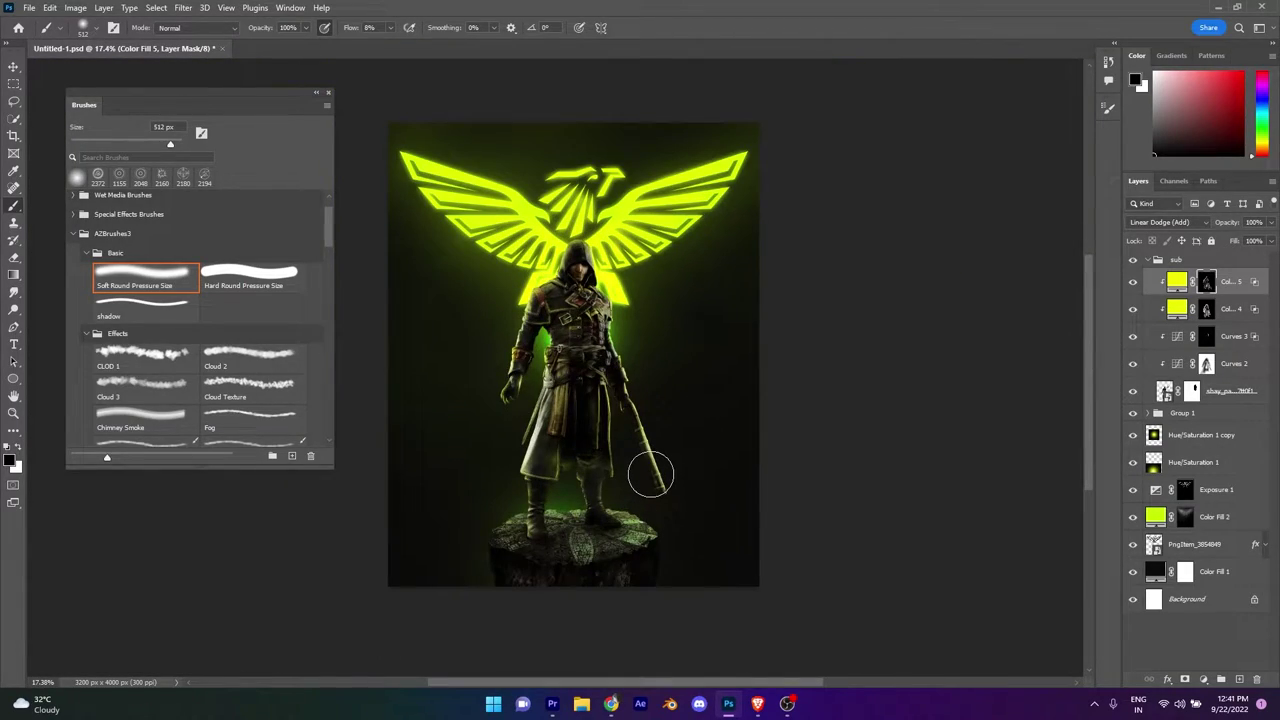
{"action": "scroll", "coordinate": [600, 320], "scroll_direction": "up", "scroll_amount": 2, "text": "alt"}
{"action": "scroll", "coordinate": [600, 320], "scroll_direction": "down", "scroll_amount": 2, "text": "alt"}
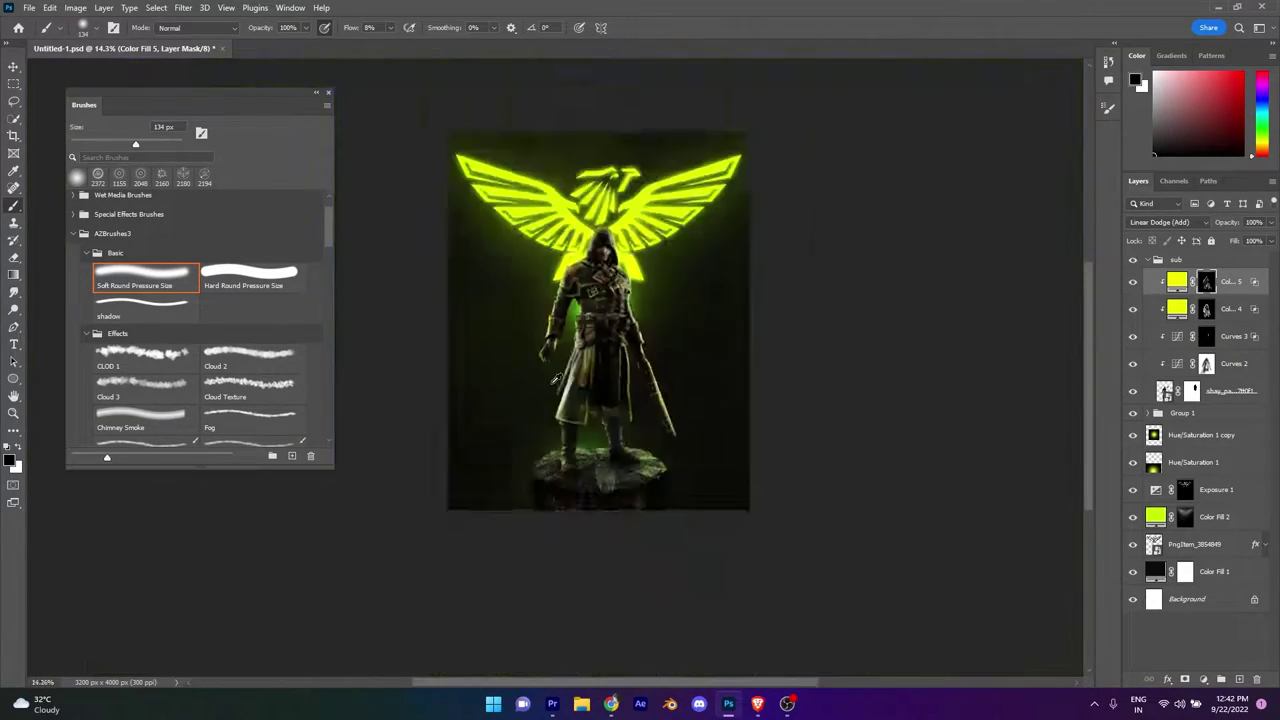
{"action": "scroll", "coordinate": [723, 509], "scroll_direction": "up", "scroll_amount": 4, "text": "alt"}
{"action": "scroll", "coordinate": [723, 509], "scroll_direction": "up", "scroll_amount": 1, "text": "alt"}
Set brush Flow to 7% and brush rim light along the sword, rifle and boots.
{"action": "left_click", "coordinate": [370, 27]}
{"action": "scroll", "coordinate": [622, 387], "scroll_direction": "down", "scroll_amount": 3, "text": "alt"}
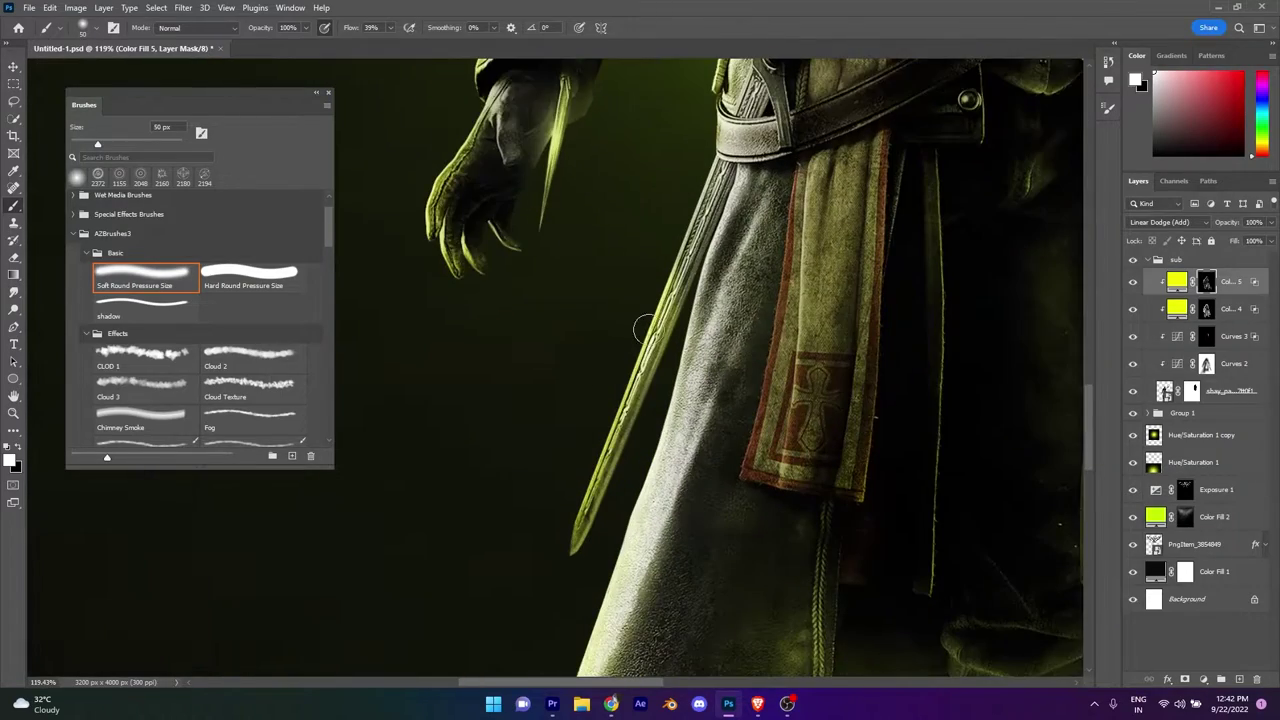
{"action": "scroll", "coordinate": [640, 337], "scroll_direction": "up", "scroll_amount": 1, "text": "alt"}
{"action": "scroll", "coordinate": [660, 337], "scroll_direction": "down", "scroll_amount": 3, "text": "alt"}
{"action": "scroll", "coordinate": [614, 337], "scroll_direction": "up", "scroll_amount": 1, "text": "alt"}
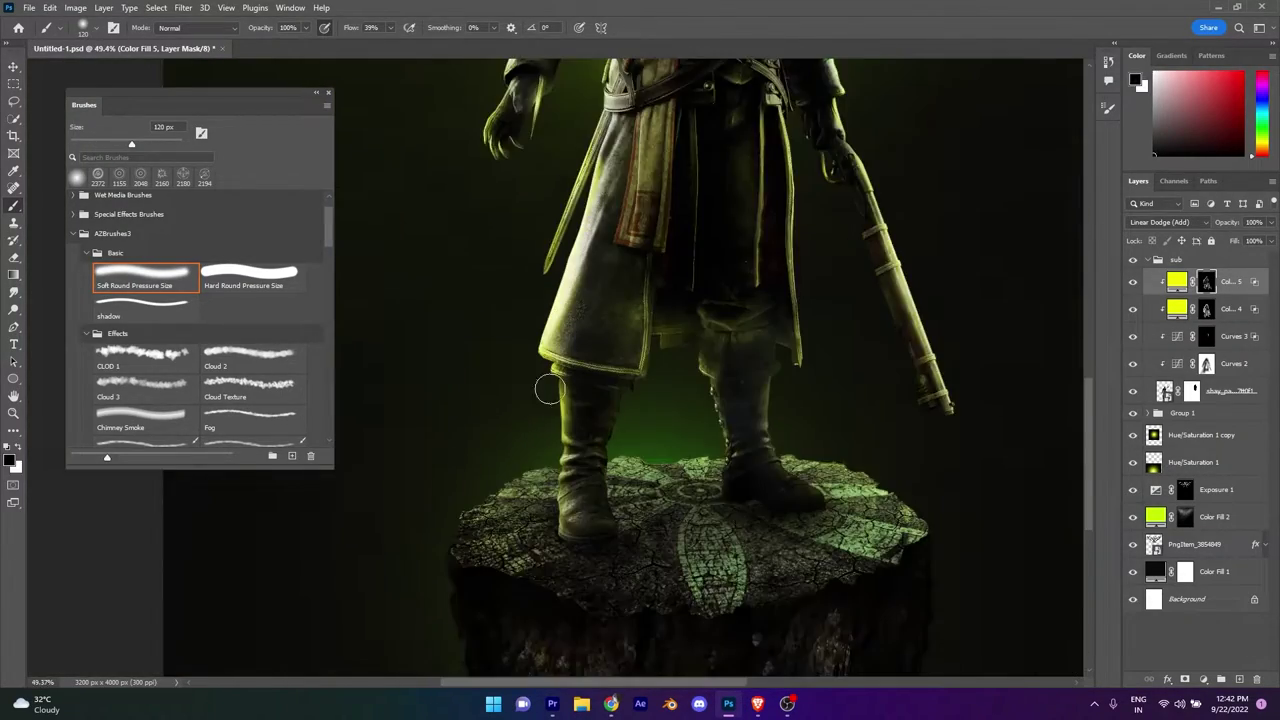
{"action": "scroll", "coordinate": [543, 357], "scroll_direction": "up", "scroll_amount": 1, "text": "alt"}
{"action": "type", "text": "7"}
{"action": "scroll", "coordinate": [520, 450], "scroll_direction": "up", "scroll_amount": 1, "text": "alt"}
{"action": "scroll", "coordinate": [488, 563], "scroll_direction": "up", "scroll_amount": 1, "text": "alt"}
{"action": "scroll", "coordinate": [617, 574], "scroll_direction": "down", "scroll_amount": 2, "text": "alt"}
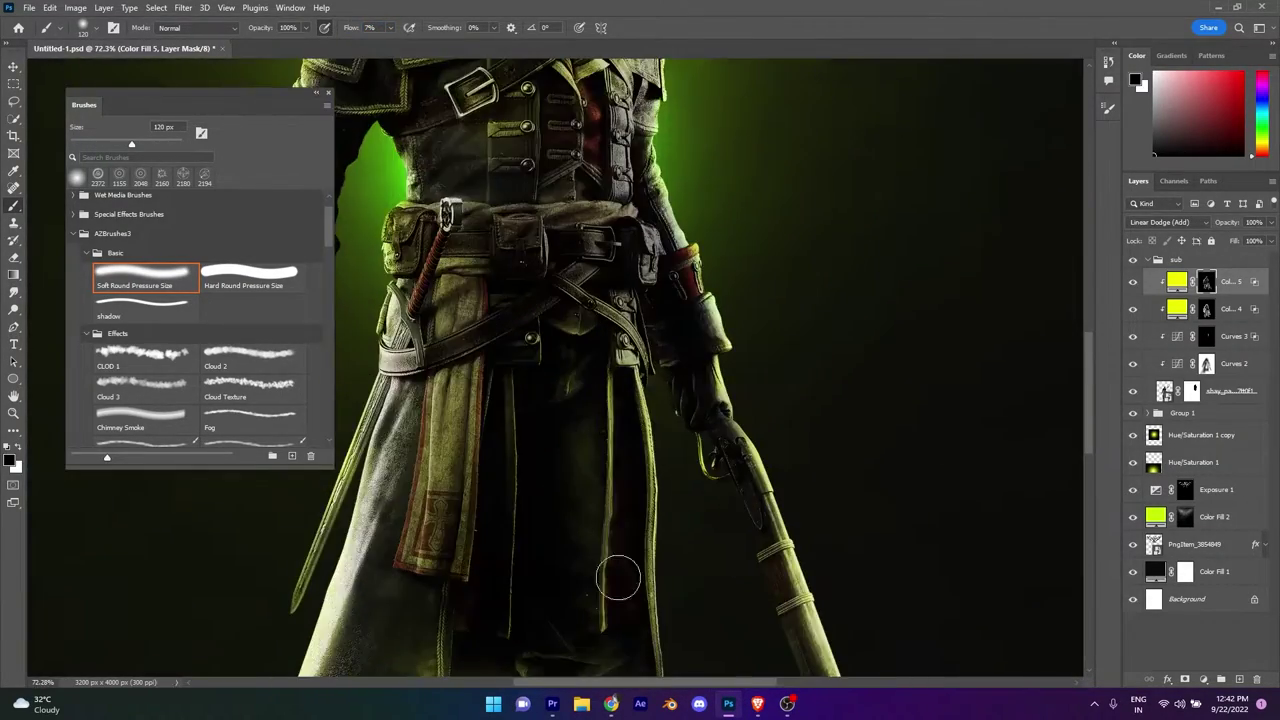
{"action": "scroll", "coordinate": [617, 574], "scroll_direction": "down", "scroll_amount": 1, "text": "alt"}
{"action": "scroll", "coordinate": [640, 480], "scroll_direction": "down", "scroll_amount": 2, "text": "alt"}
{"action": "scroll", "coordinate": [666, 527], "scroll_direction": "up", "scroll_amount": 2, "text": "alt"}
{"action": "scroll", "coordinate": [670, 428], "scroll_direction": "up", "scroll_amount": 5, "text": "alt"}
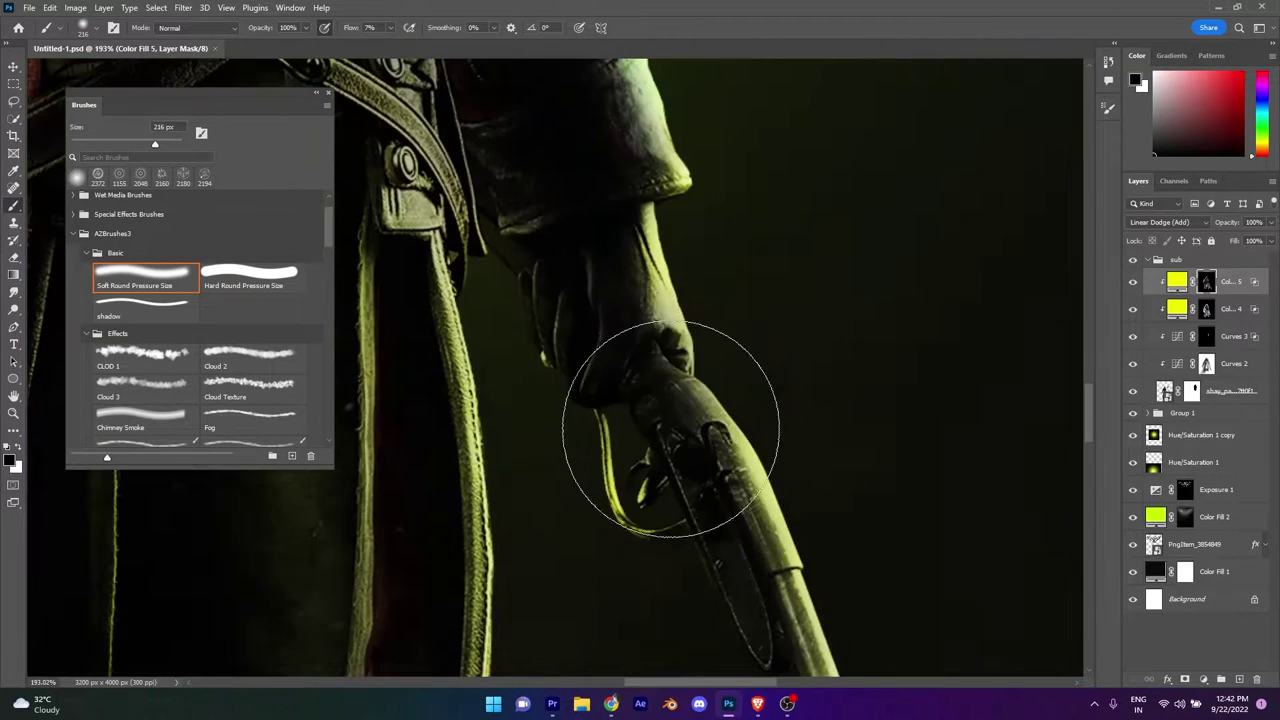
{"action": "scroll", "coordinate": [638, 488], "scroll_direction": "down", "scroll_amount": 5, "text": "alt"}
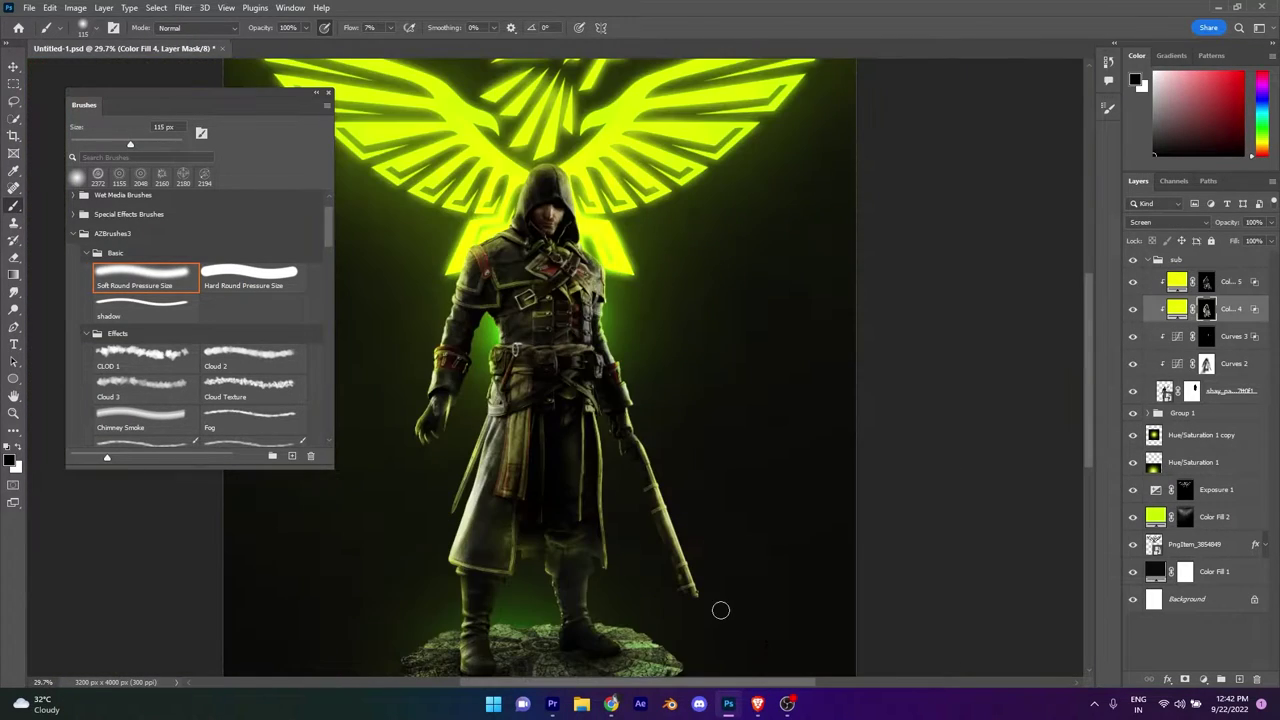
{"action": "scroll", "coordinate": [720, 600], "scroll_direction": "down", "scroll_amount": 1, "text": "alt"}
{"action": "scroll", "coordinate": [720, 545], "scroll_direction": "down", "scroll_amount": 1, "text": "alt"}
Add an Exposure adjustment layer and invert its mask to black.
{"action": "left_click", "coordinate": [1203, 680]}
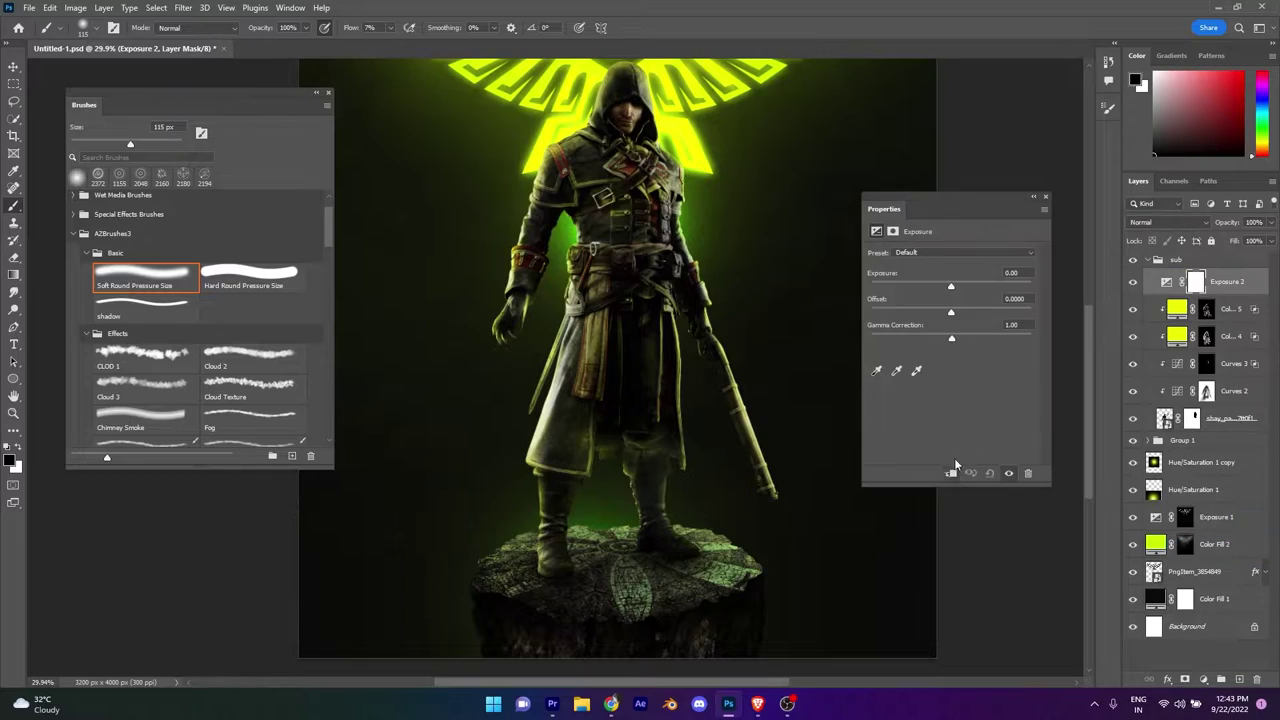
{"action": "key", "text": "ctrl+i"}
{"action": "scroll", "coordinate": [600, 130], "scroll_direction": "up", "scroll_amount": 3}
{"action": "scroll", "coordinate": [605, 133], "scroll_direction": "up", "scroll_amount": 5}
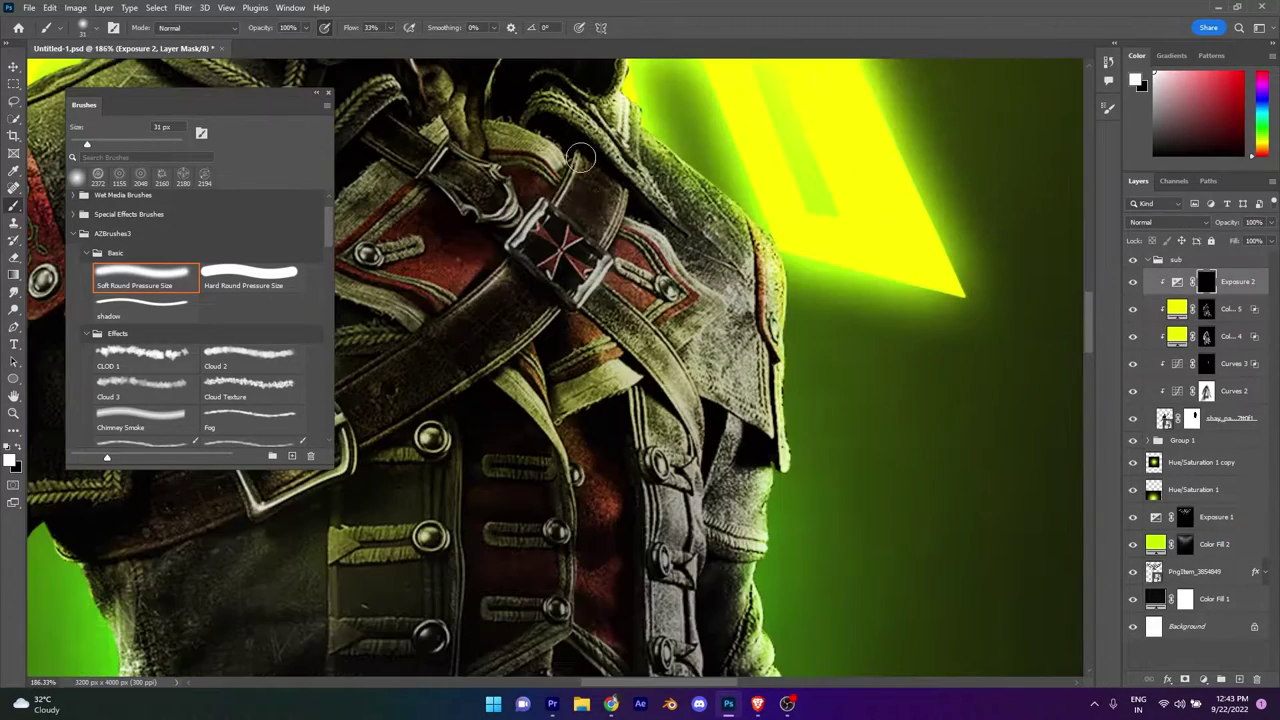
{"action": "scroll", "coordinate": [600, 200], "scroll_direction": "up", "scroll_amount": 2}
{"action": "scroll", "coordinate": [600, 250], "scroll_direction": "down", "scroll_amount": 7}
{"action": "scroll", "coordinate": [585, 393], "scroll_direction": "up", "scroll_amount": 6}
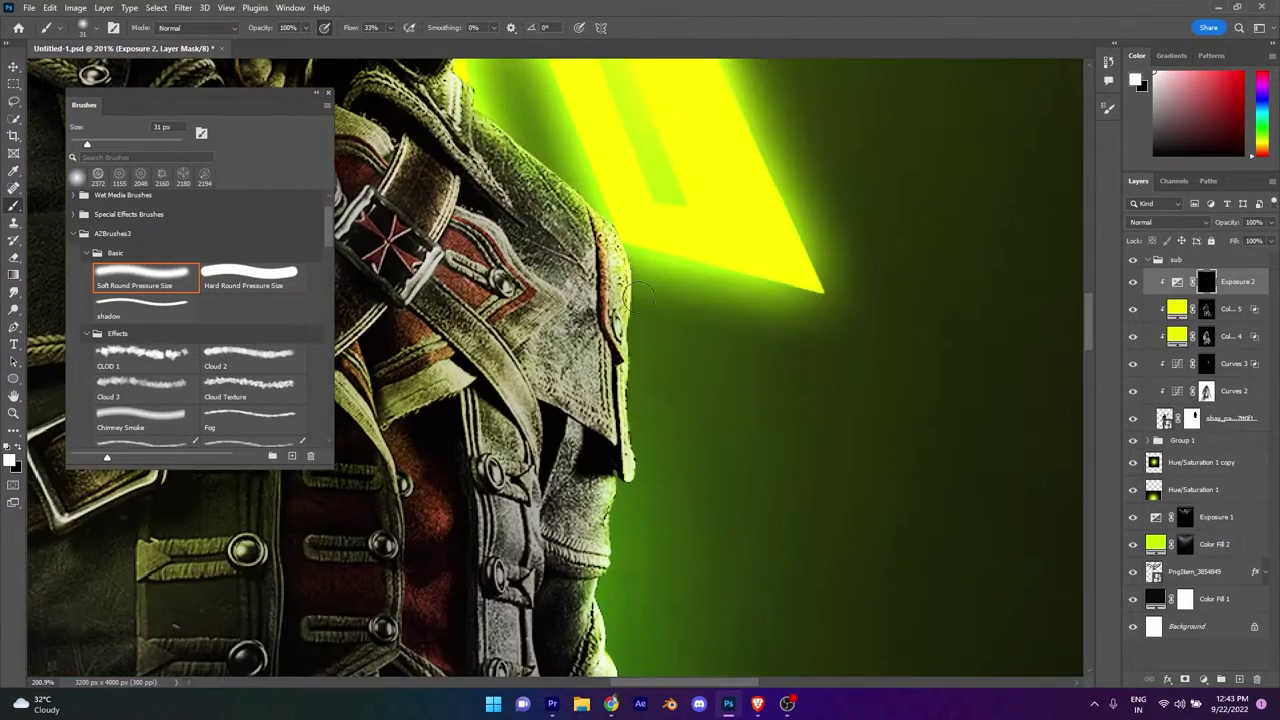
{"action": "scroll", "coordinate": [585, 393], "scroll_direction": "down", "scroll_amount": 3}
{"action": "scroll", "coordinate": [397, 316], "scroll_direction": "down", "scroll_amount": 3}
{"action": "scroll", "coordinate": [594, 277], "scroll_direction": "down", "scroll_amount": 3}
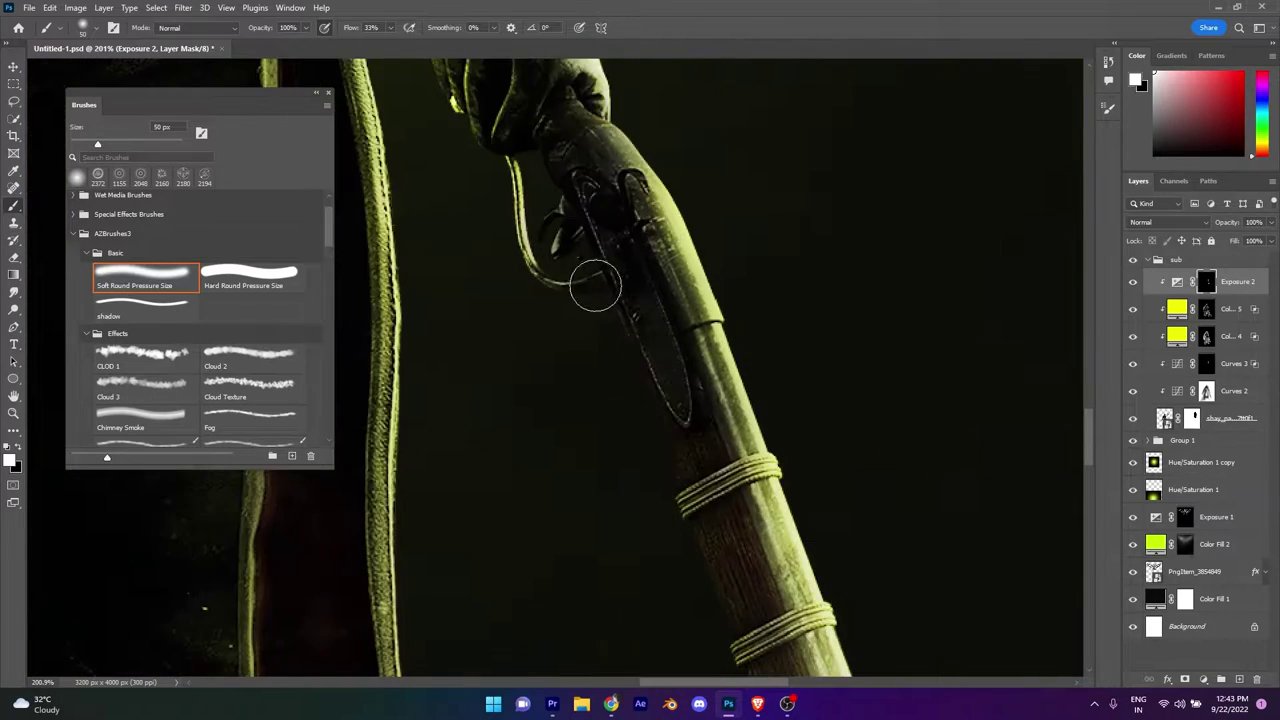
{"action": "scroll", "coordinate": [651, 466], "scroll_direction": "down", "scroll_amount": 3}
{"action": "scroll", "coordinate": [651, 466], "scroll_direction": "down", "scroll_amount": 3}
{"action": "scroll", "coordinate": [823, 598], "scroll_direction": "down", "scroll_amount": 2}
{"action": "scroll", "coordinate": [790, 530], "scroll_direction": "down", "scroll_amount": 2}
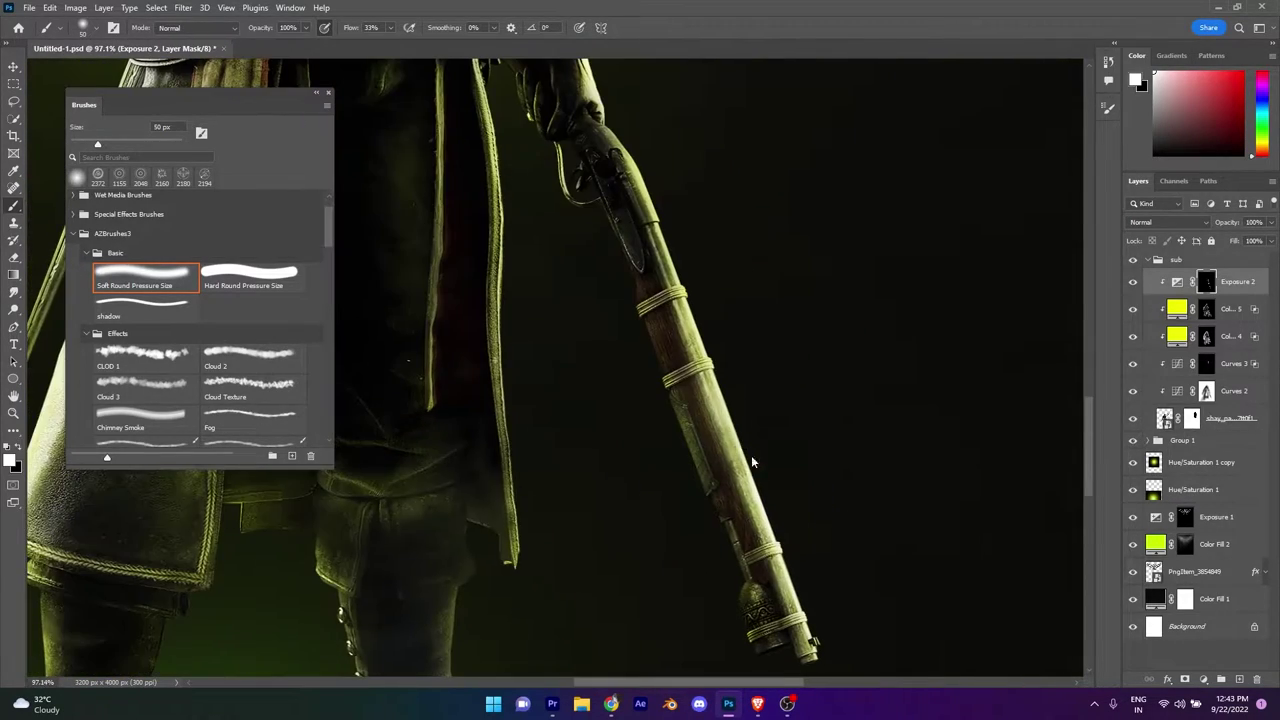
{"action": "scroll", "coordinate": [751, 457], "scroll_direction": "down", "scroll_amount": 5}
{"action": "scroll", "coordinate": [606, 149], "scroll_direction": "up", "scroll_amount": 5}
{"action": "scroll", "coordinate": [640, 250], "scroll_direction": "up", "scroll_amount": 2}
{"action": "scroll", "coordinate": [657, 337], "scroll_direction": "down", "scroll_amount": 3}
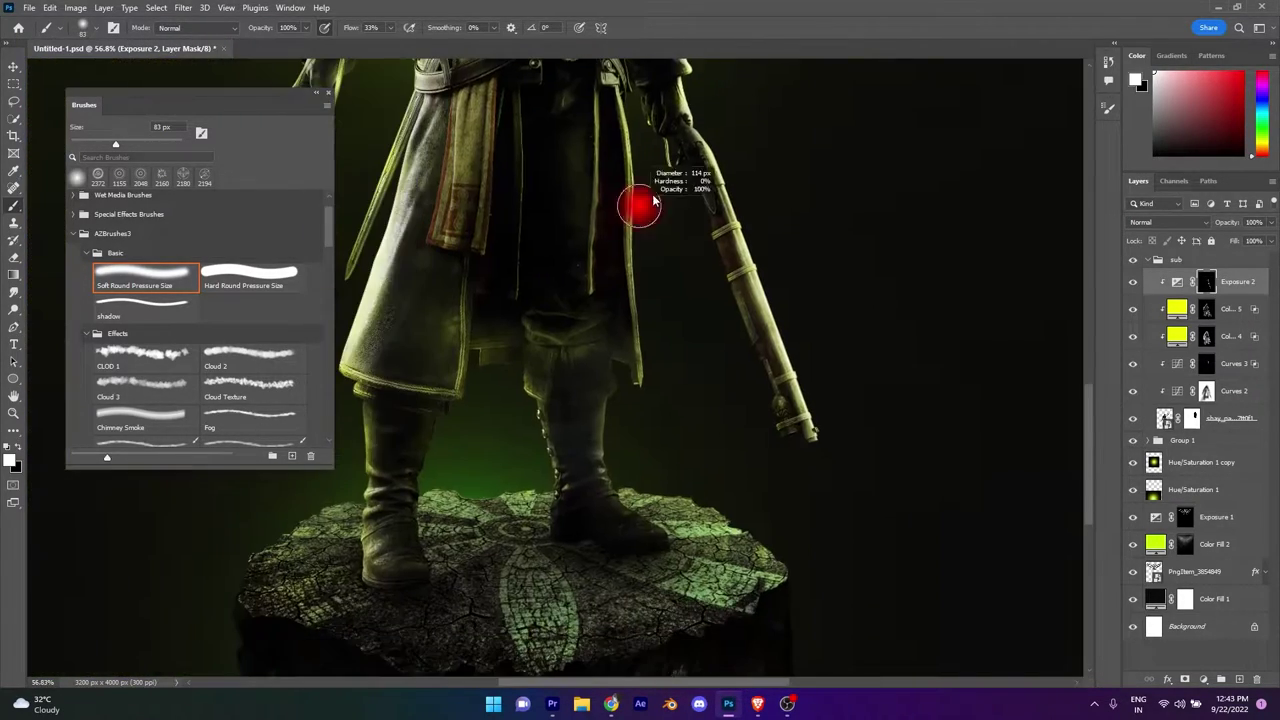
{"action": "scroll", "coordinate": [622, 437], "scroll_direction": "up", "scroll_amount": 4}
{"action": "scroll", "coordinate": [680, 410], "scroll_direction": "up", "scroll_amount": 2}
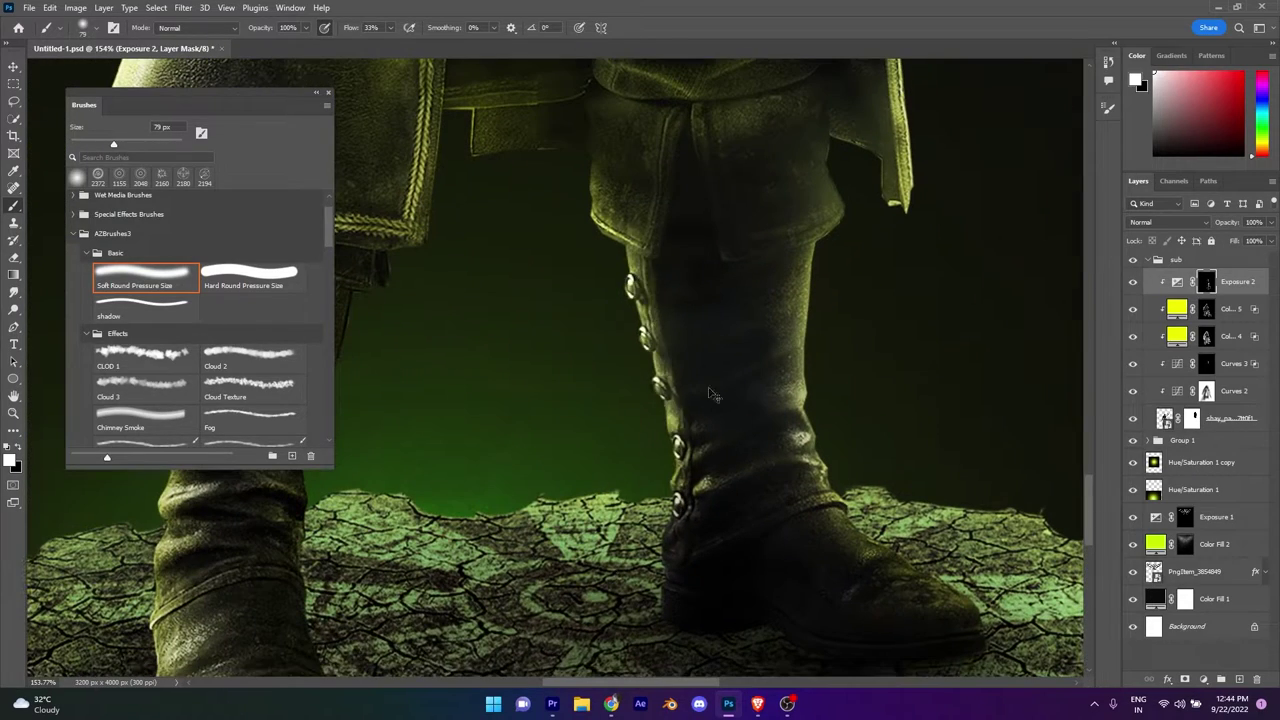
Paint the Exposure mask down to the boots, then delete Curves 3 and select Curves 2.
{"action": "left_click_drag", "start_coordinate": [630, 332], "coordinate": [675, 427]}
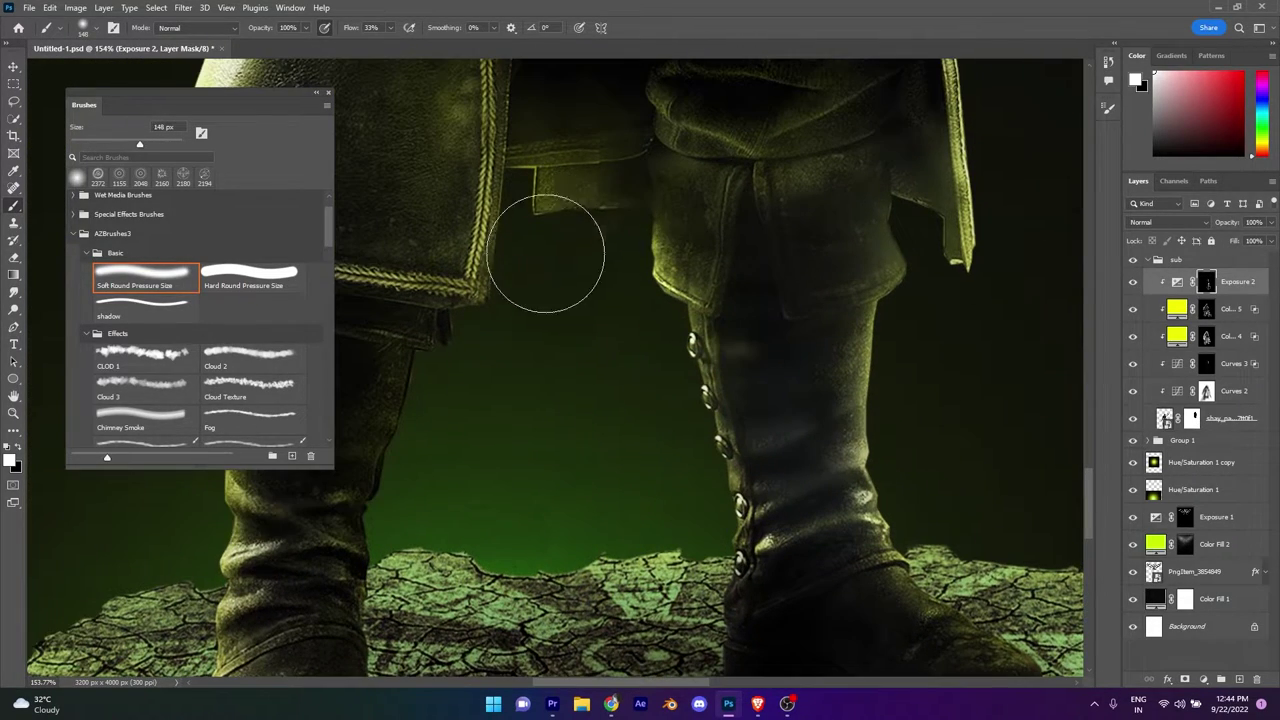
{"action": "scroll", "coordinate": [546, 253], "scroll_direction": "down", "scroll_amount": 3}
{"action": "scroll", "coordinate": [629, 477], "scroll_direction": "up", "scroll_amount": 1}
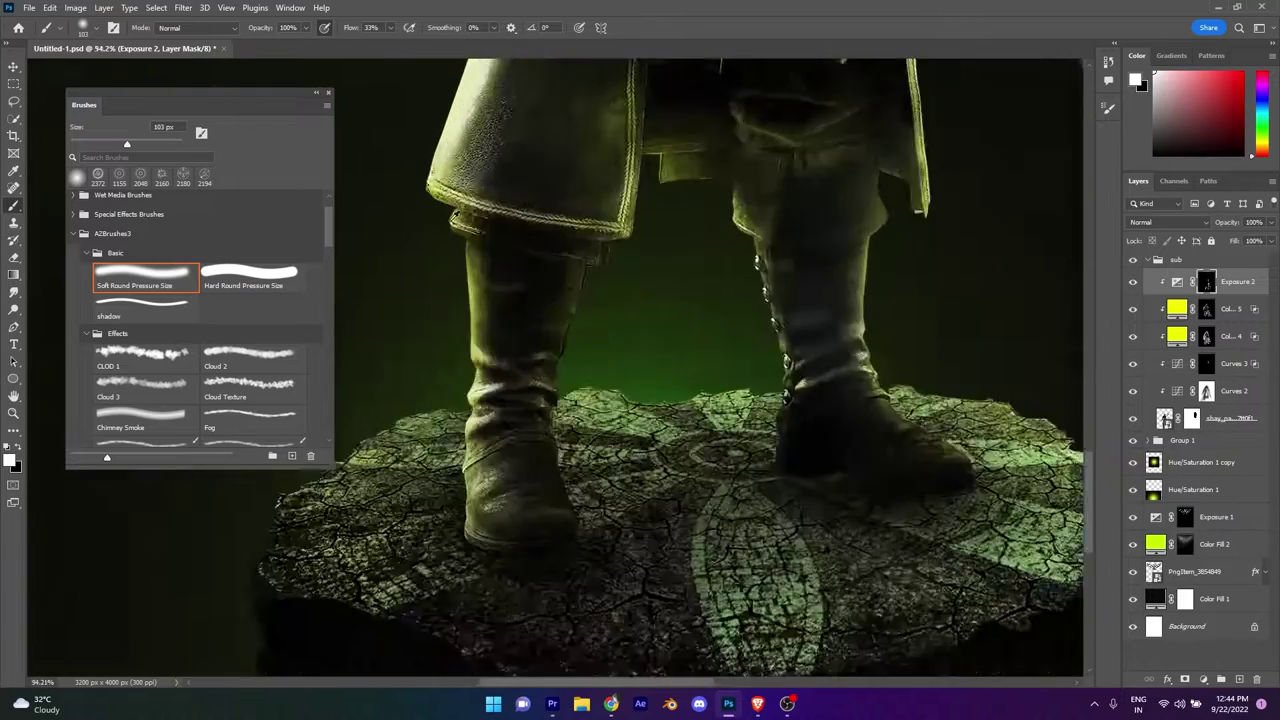
{"action": "scroll", "coordinate": [640, 360], "scroll_direction": "up", "scroll_amount": 3}
{"action": "scroll", "coordinate": [559, 549], "scroll_direction": "down", "scroll_amount": 3}
{"action": "scroll", "coordinate": [559, 549], "scroll_direction": "up", "scroll_amount": 2}
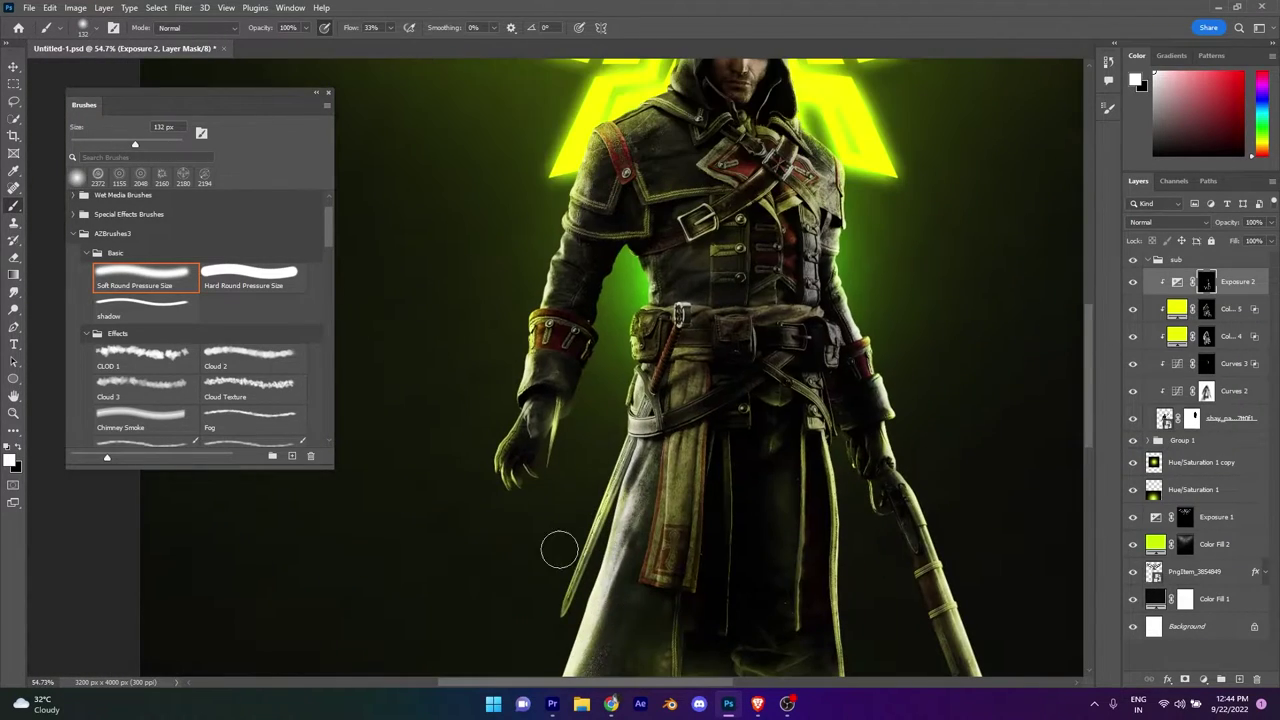
{"action": "scroll", "coordinate": [478, 459], "scroll_direction": "down", "scroll_amount": 3}
{"action": "scroll", "coordinate": [640, 205], "scroll_direction": "up", "scroll_amount": 2}
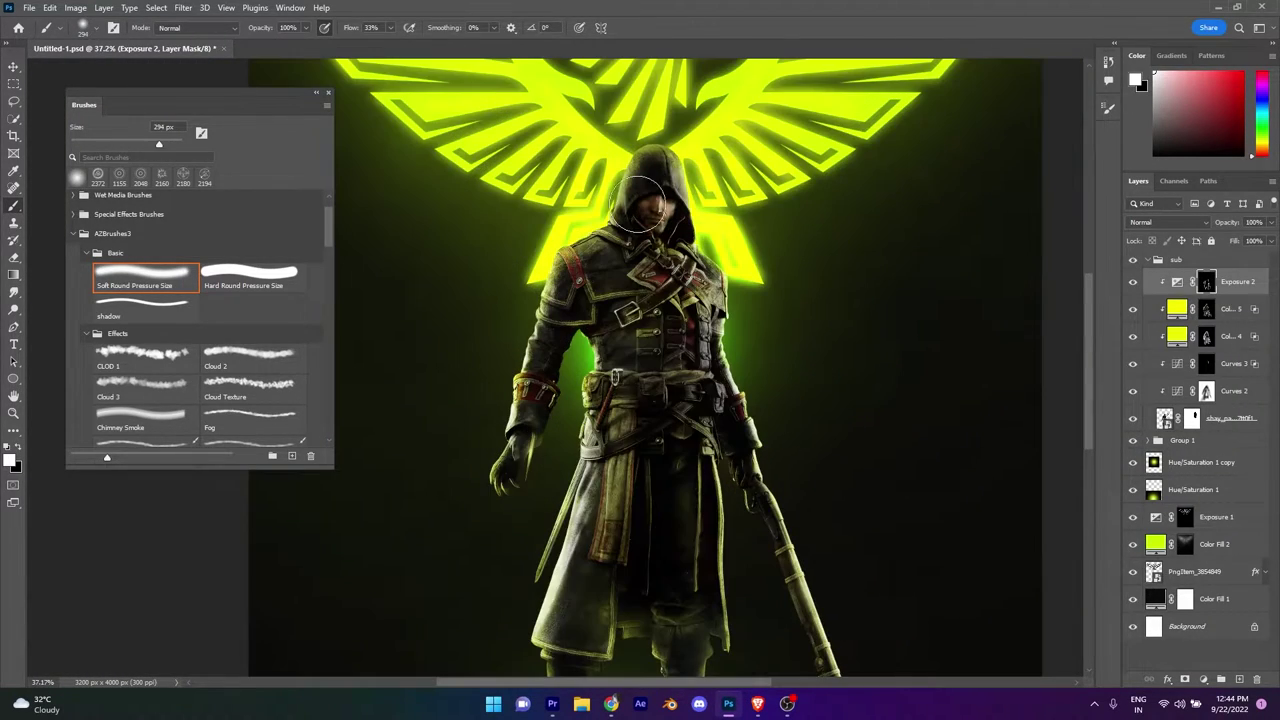
{"action": "scroll", "coordinate": [532, 312], "scroll_direction": "up", "scroll_amount": 1}
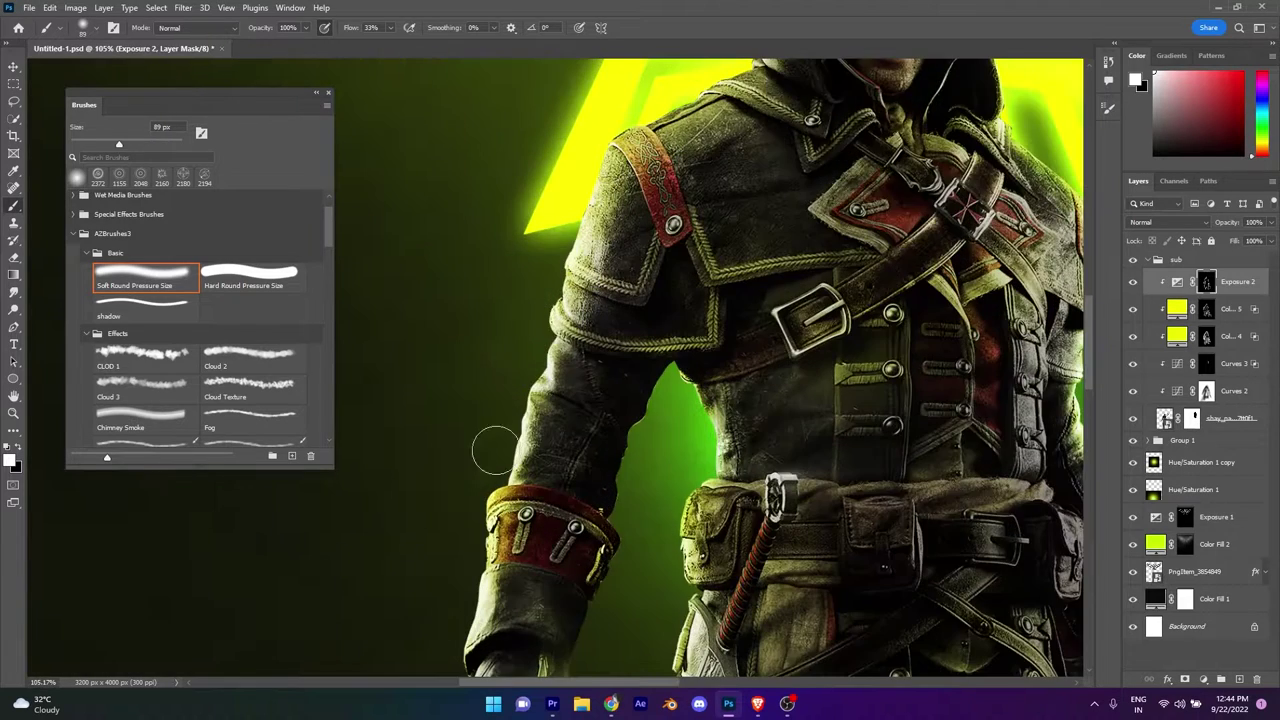
{"action": "scroll", "coordinate": [491, 443], "scroll_direction": "down", "scroll_amount": 1}
{"action": "scroll", "coordinate": [777, 586], "scroll_direction": "down", "scroll_amount": 3}
{"action": "scroll", "coordinate": [680, 555], "scroll_direction": "up", "scroll_amount": 2}
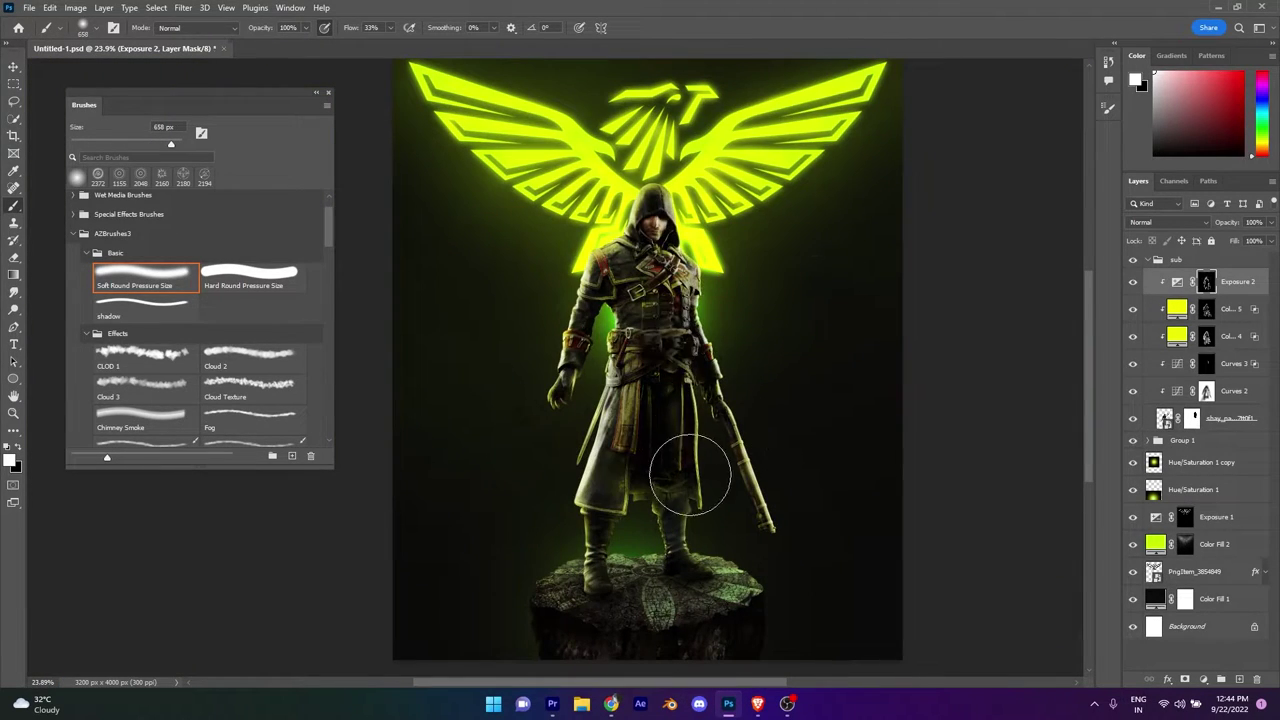
{"action": "scroll", "coordinate": [690, 477], "scroll_direction": "up", "scroll_amount": 1}
{"action": "key", "text": "Delete"}
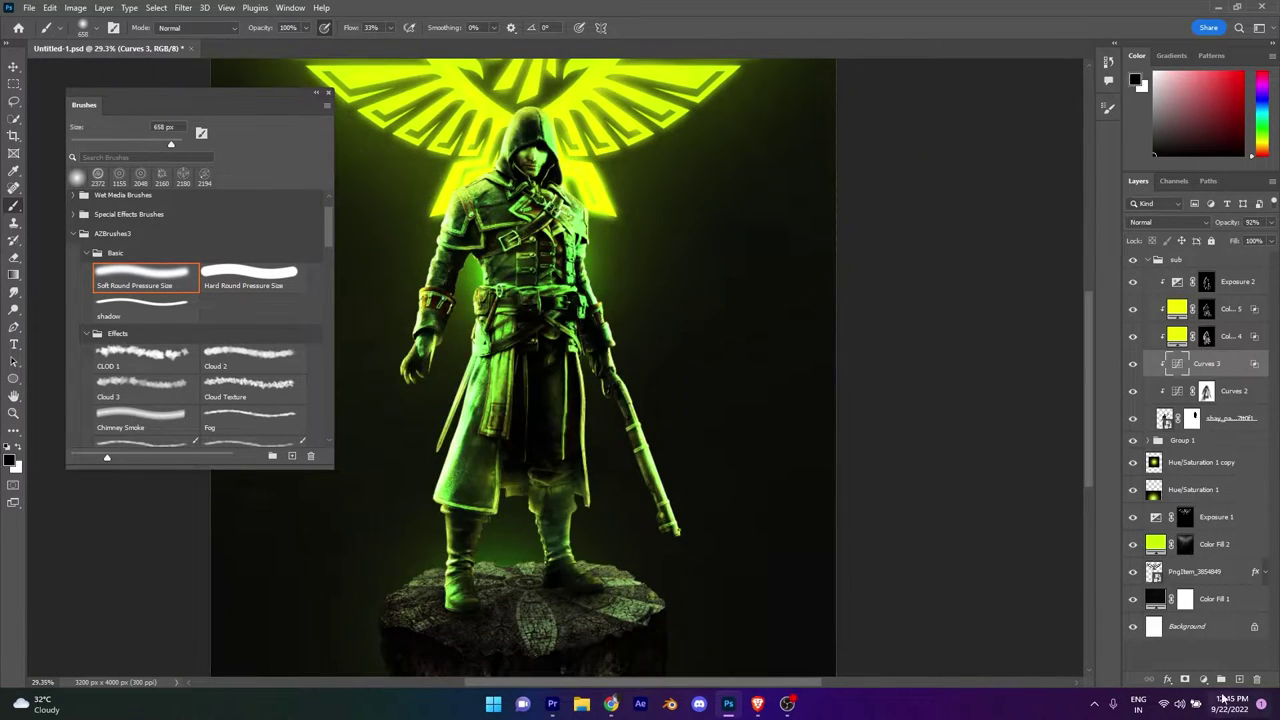
{"action": "left_click", "coordinate": [1133, 336]}
Toggle a colour layer to compare the tint, then paint white fog around the figure.
{"action": "left_click", "coordinate": [1133, 336]}
{"action": "scroll", "coordinate": [634, 557], "scroll_direction": "down", "scroll_amount": 3}
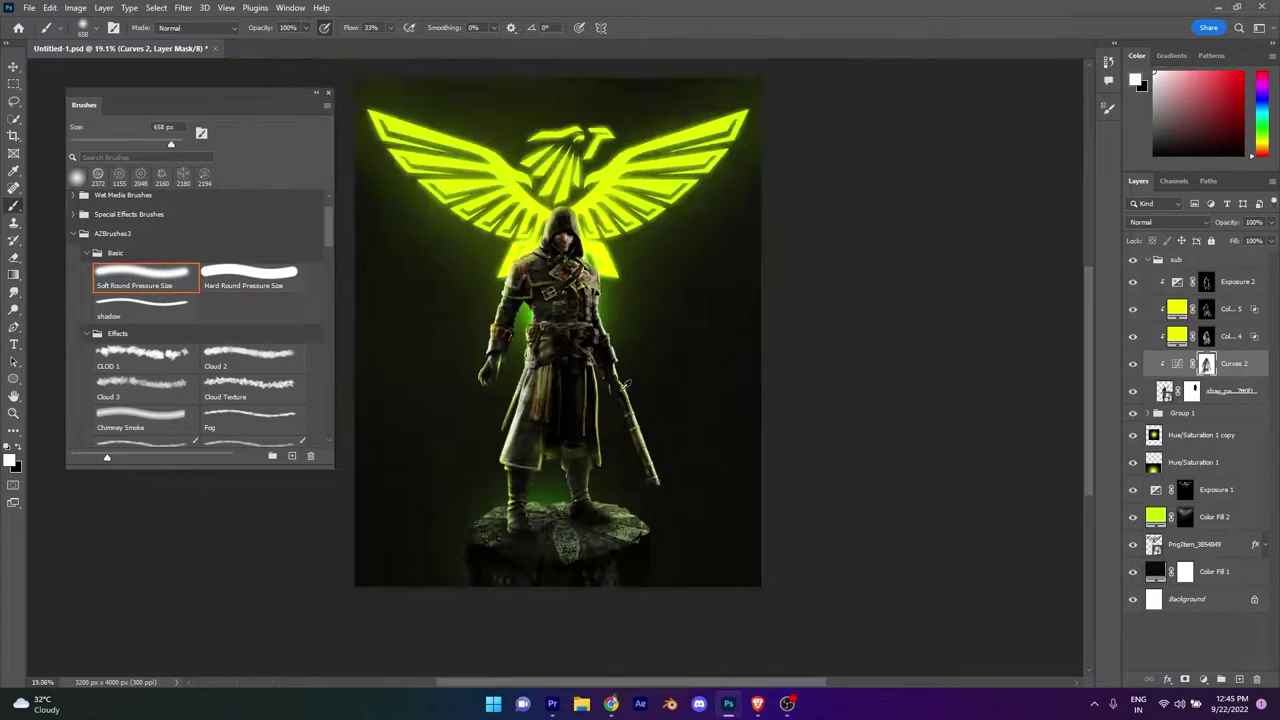
{"action": "scroll", "coordinate": [634, 557], "scroll_direction": "up", "scroll_amount": 3}
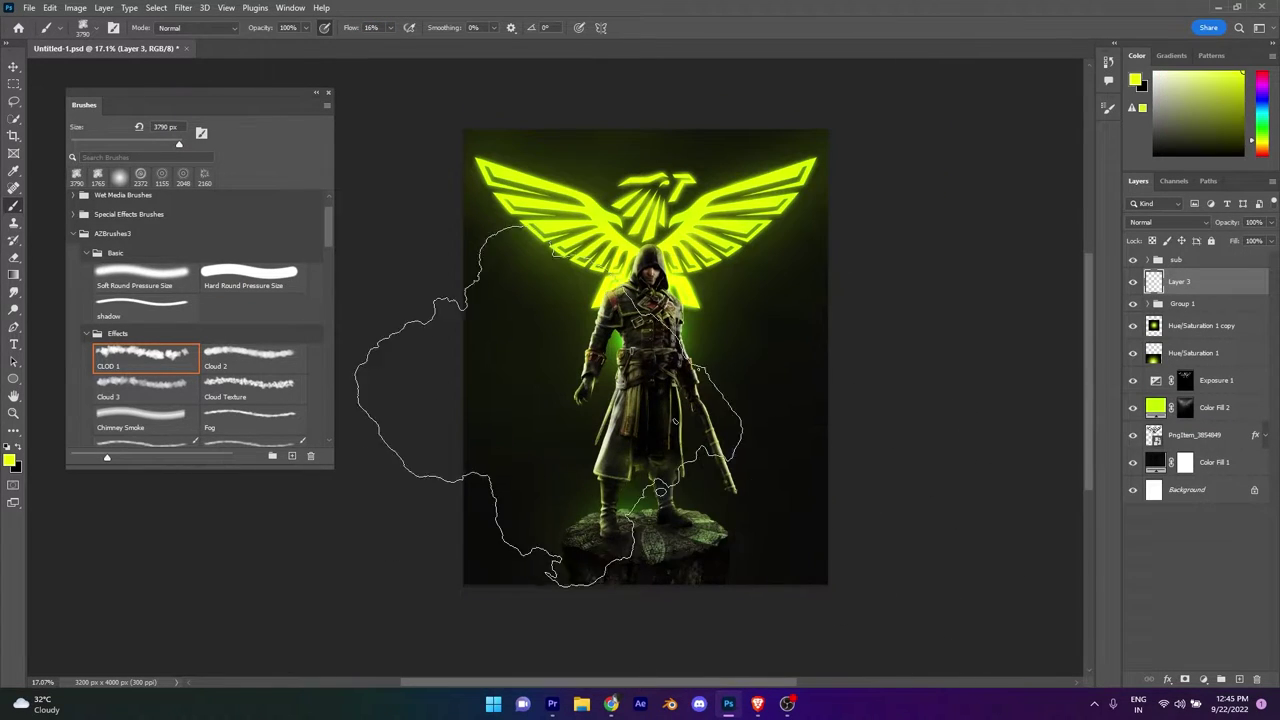
{"action": "left_click", "coordinate": [9, 452]}
{"action": "key", "text": "Return"}
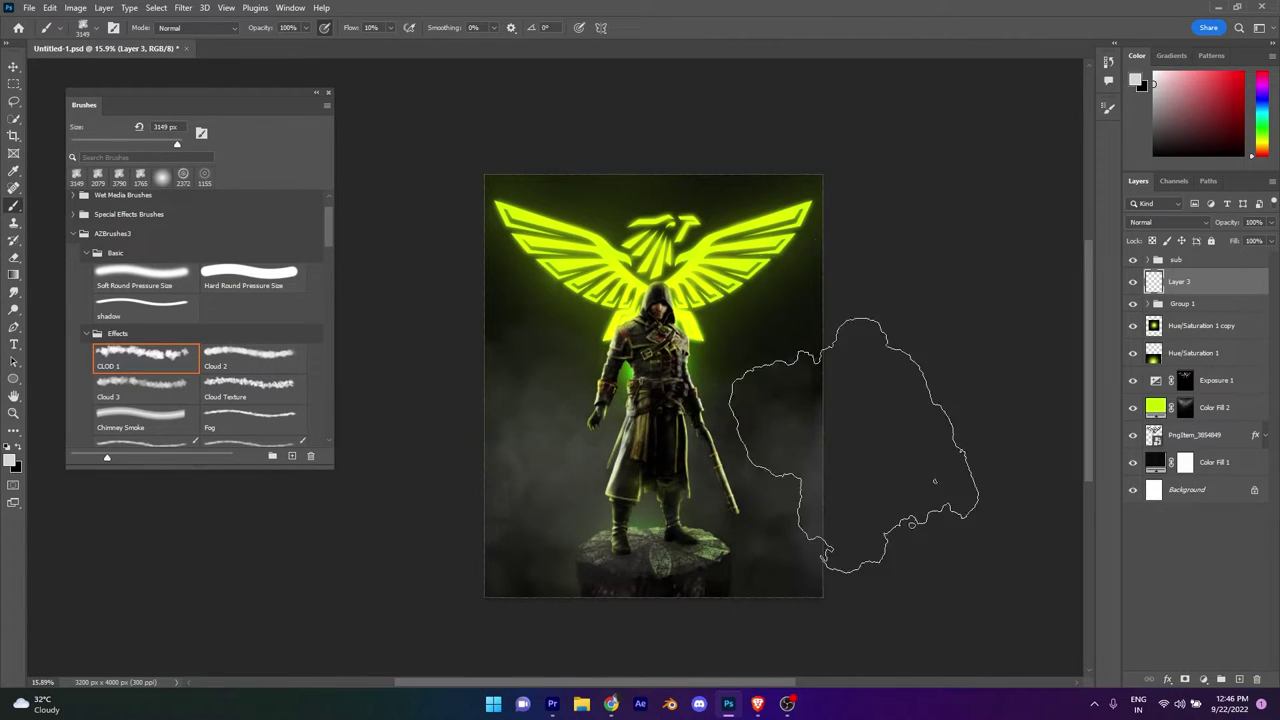
{"action": "left_click_drag", "start_coordinate": [814, 450], "coordinate": [768, 528]}
Move the fog layer below Group 1 and add a Hue/Saturation adjustment above it.
{"action": "scroll", "coordinate": [779, 327], "scroll_direction": "up", "scroll_amount": 3}
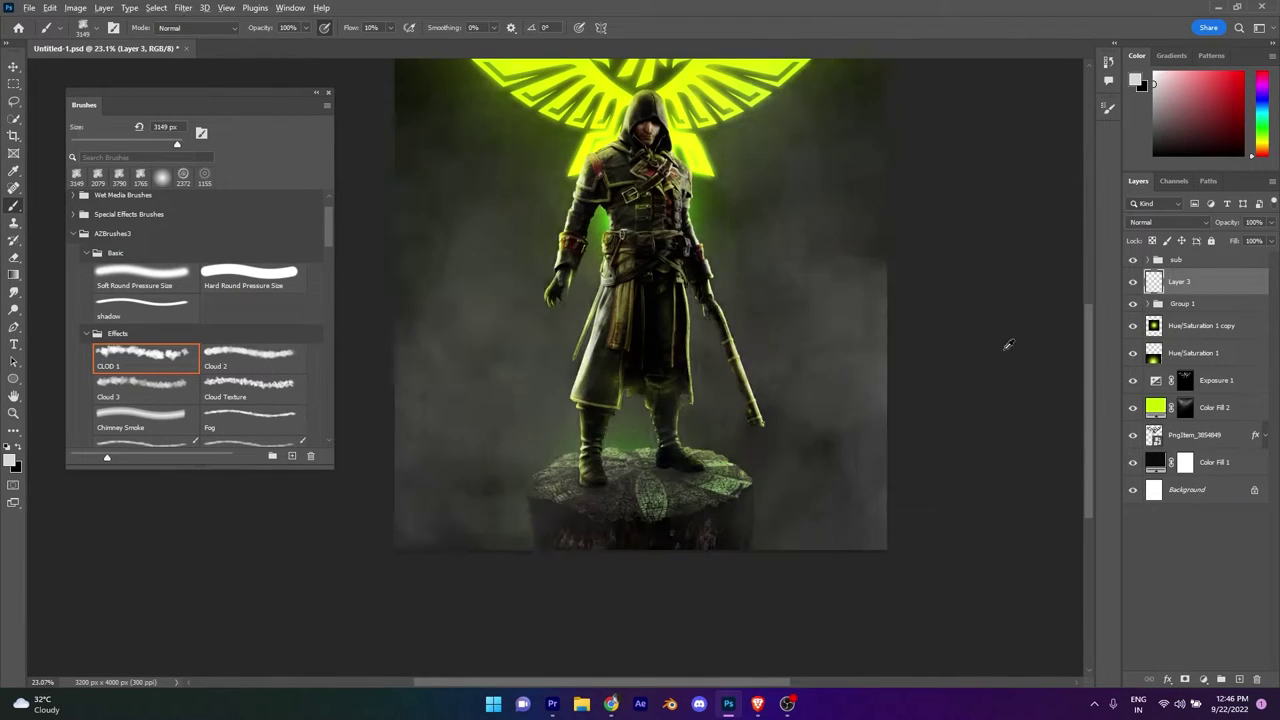
{"action": "key", "text": "ctrl+bracketleft"}
{"action": "scroll", "coordinate": [843, 471], "scroll_direction": "down", "scroll_amount": 2}
{"action": "left_click_drag", "start_coordinate": [843, 430], "coordinate": [814, 400]}
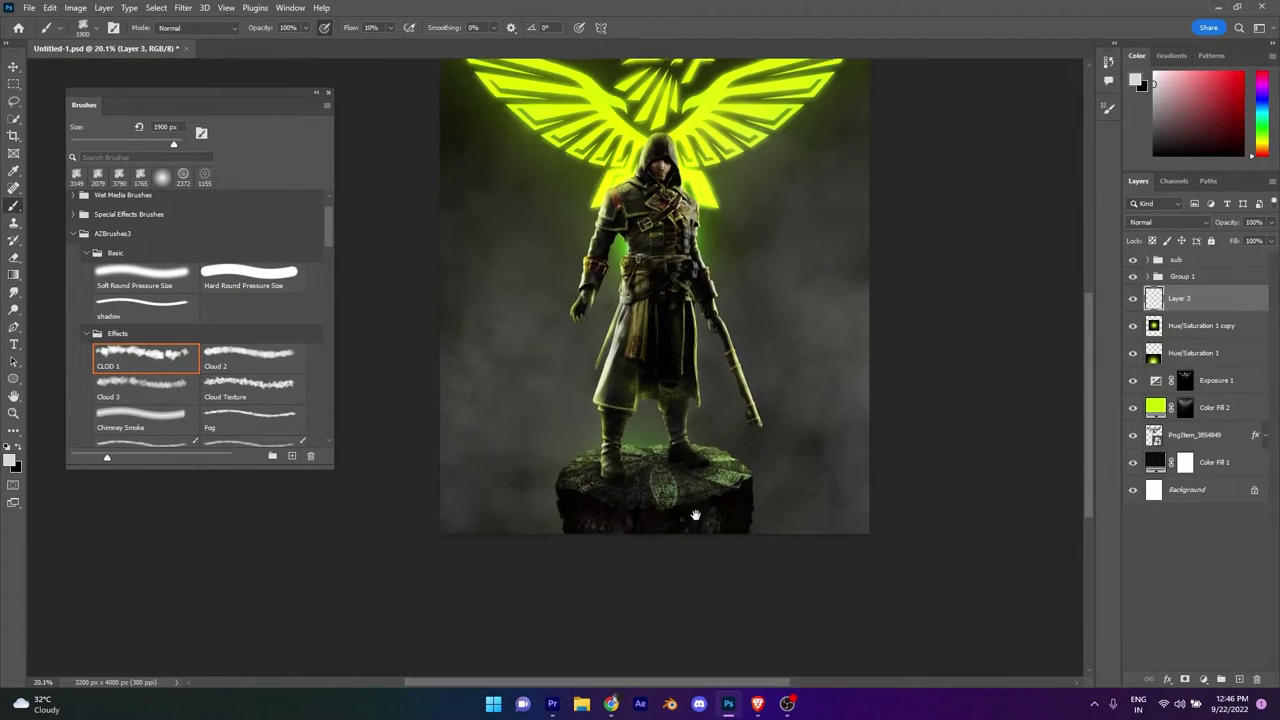
{"action": "left_click", "coordinate": [1221, 679]}
{"action": "left_click", "coordinate": [1165, 516]}
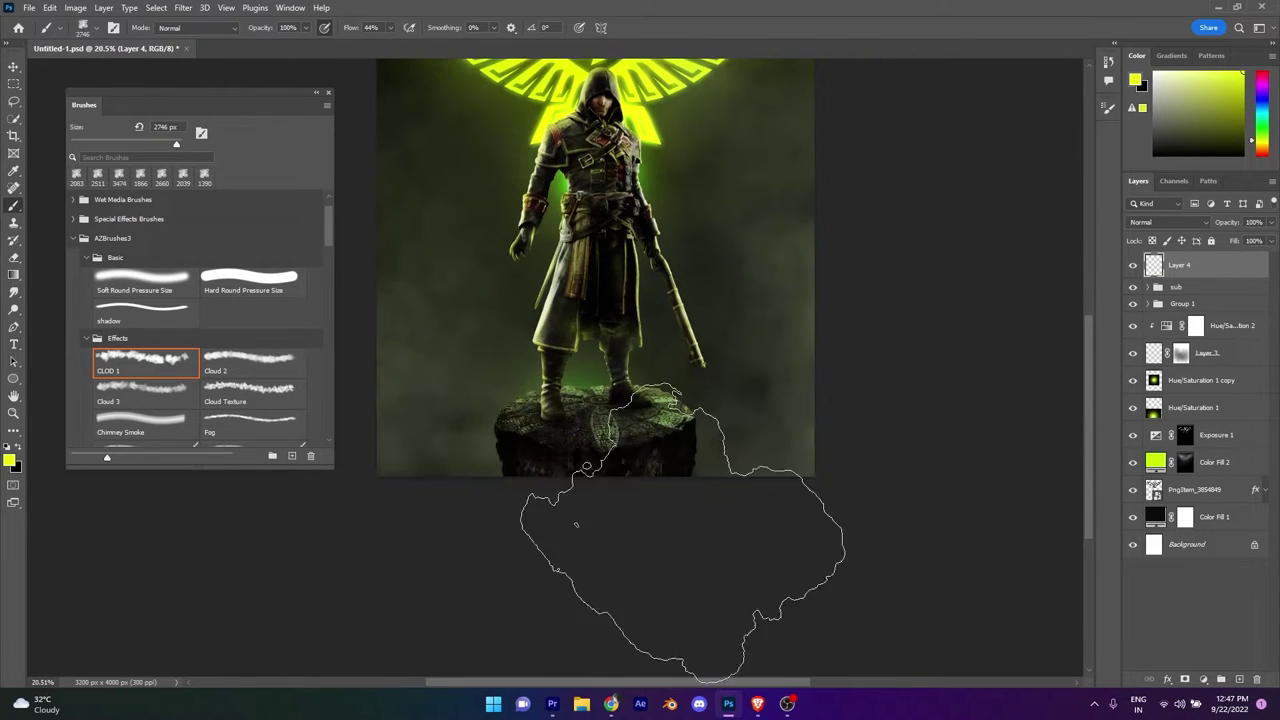
Delete the empty Layer 4, enlarge the cloud brush, and add a Hue/Saturation adjustment for the base fog.
{"action": "left_click", "coordinate": [1256, 680]}
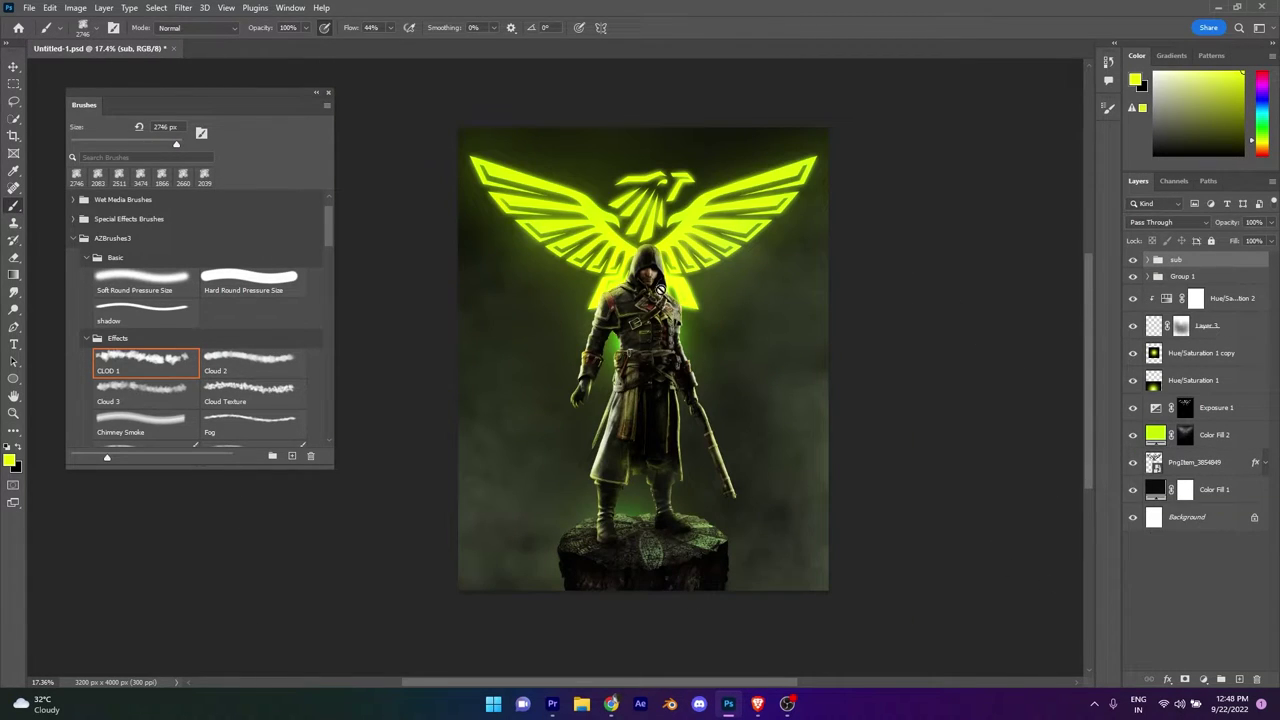
{"action": "scroll", "coordinate": [660, 290], "scroll_direction": "up", "scroll_amount": 5}
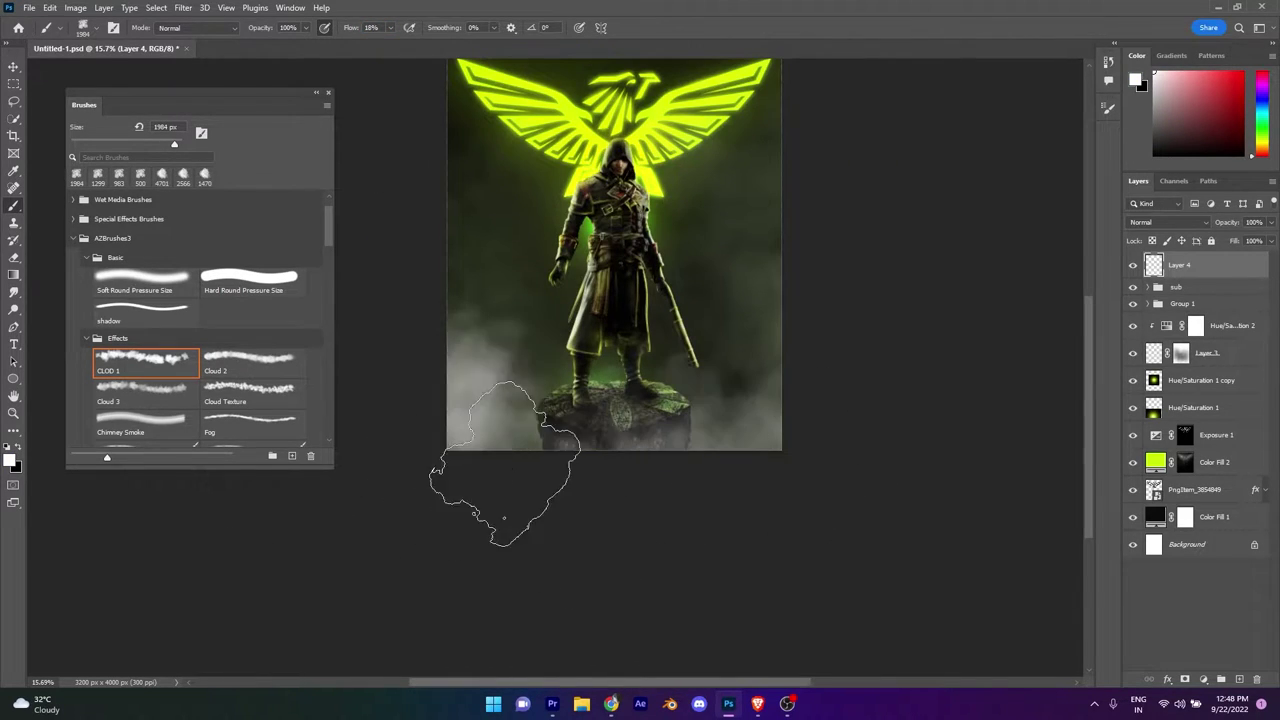
{"action": "scroll", "coordinate": [597, 435], "scroll_direction": "down", "scroll_amount": 1}
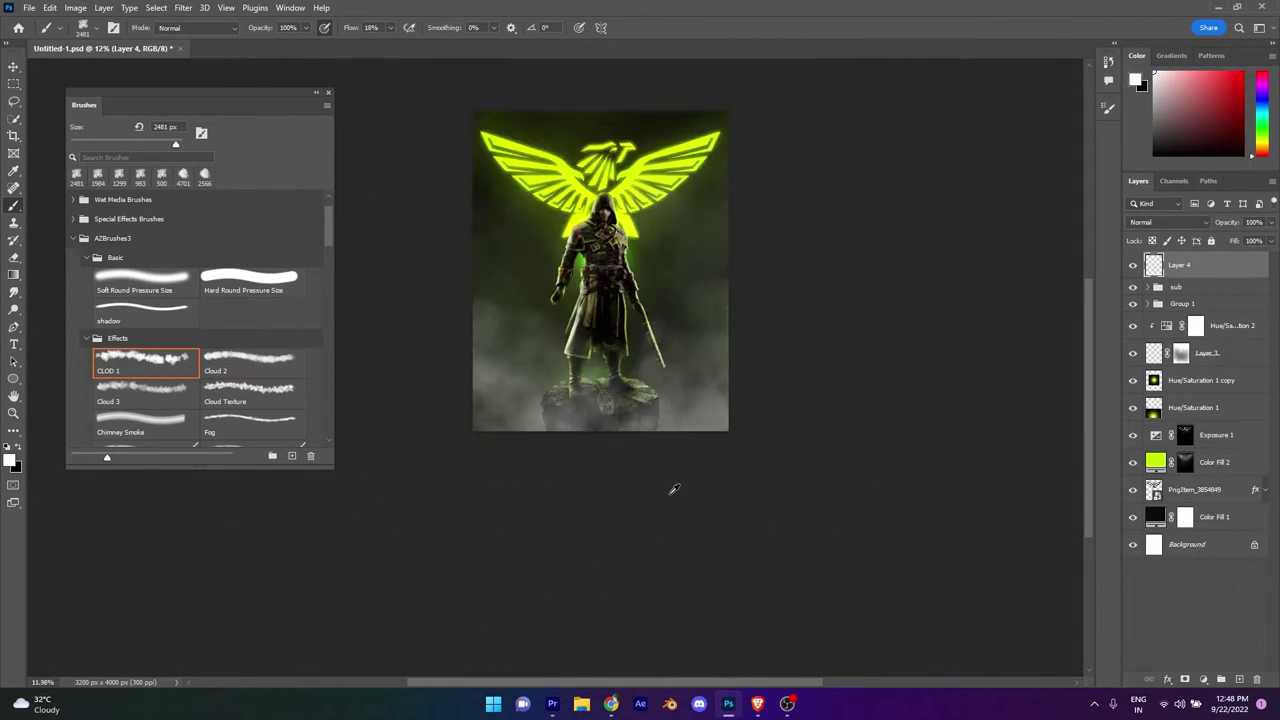
{"action": "key", "text": "bracketright"}
{"action": "left_click", "coordinate": [1203, 679]}
{"action": "left_click", "coordinate": [1195, 557]}
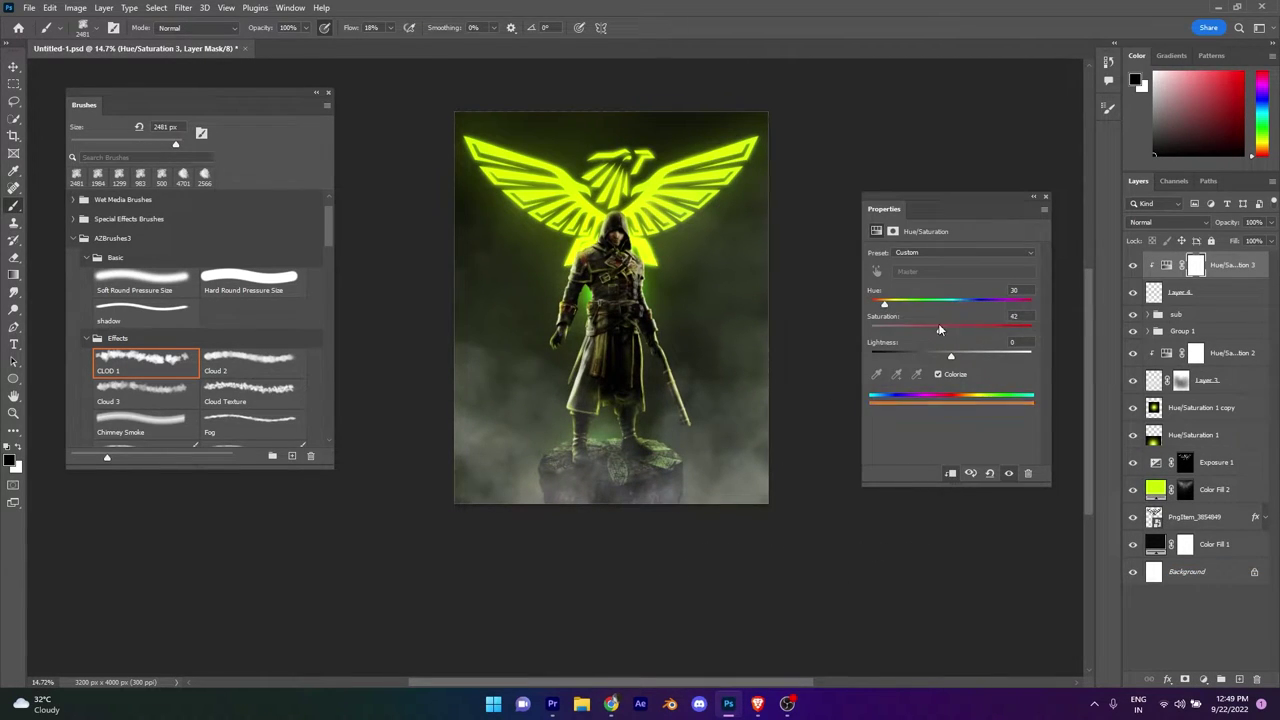
Delete the Hue/Saturation 3 adjustment and raise the brush flow.
{"action": "left_click", "coordinate": [1045, 199]}
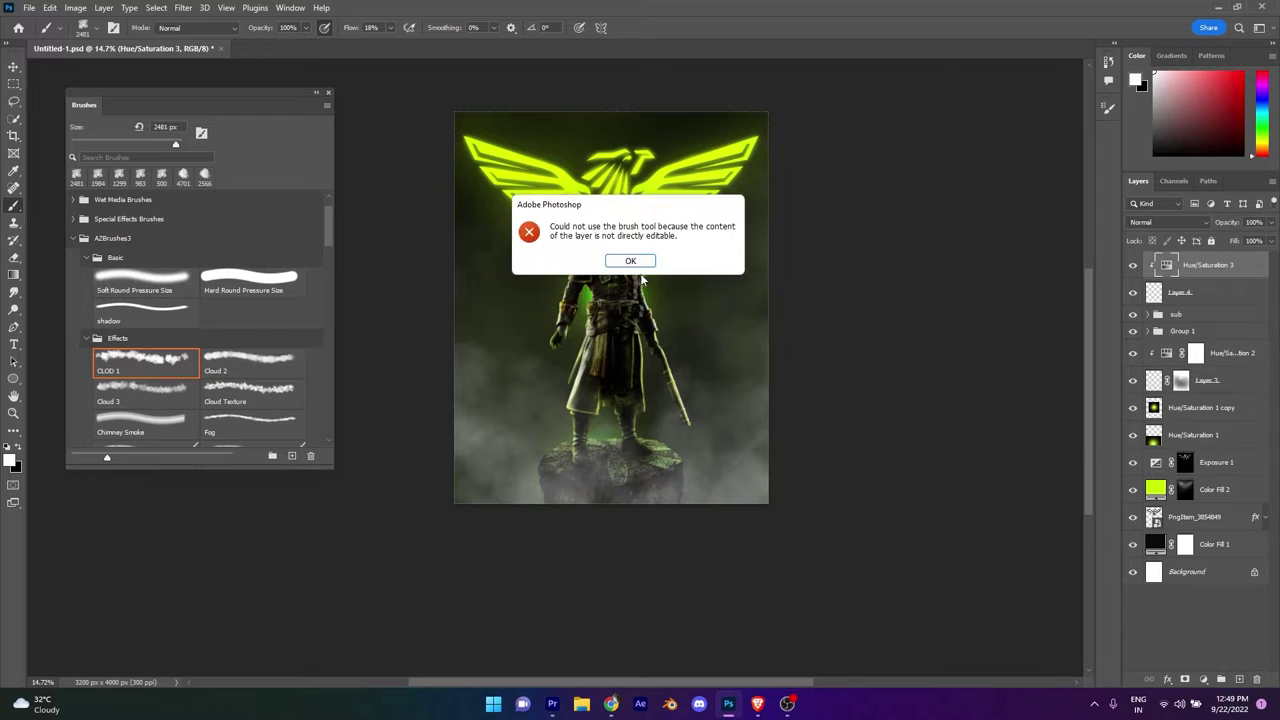
{"action": "key", "text": "Return"}
{"action": "scroll", "coordinate": [560, 530], "scroll_direction": "up", "scroll_amount": 1}
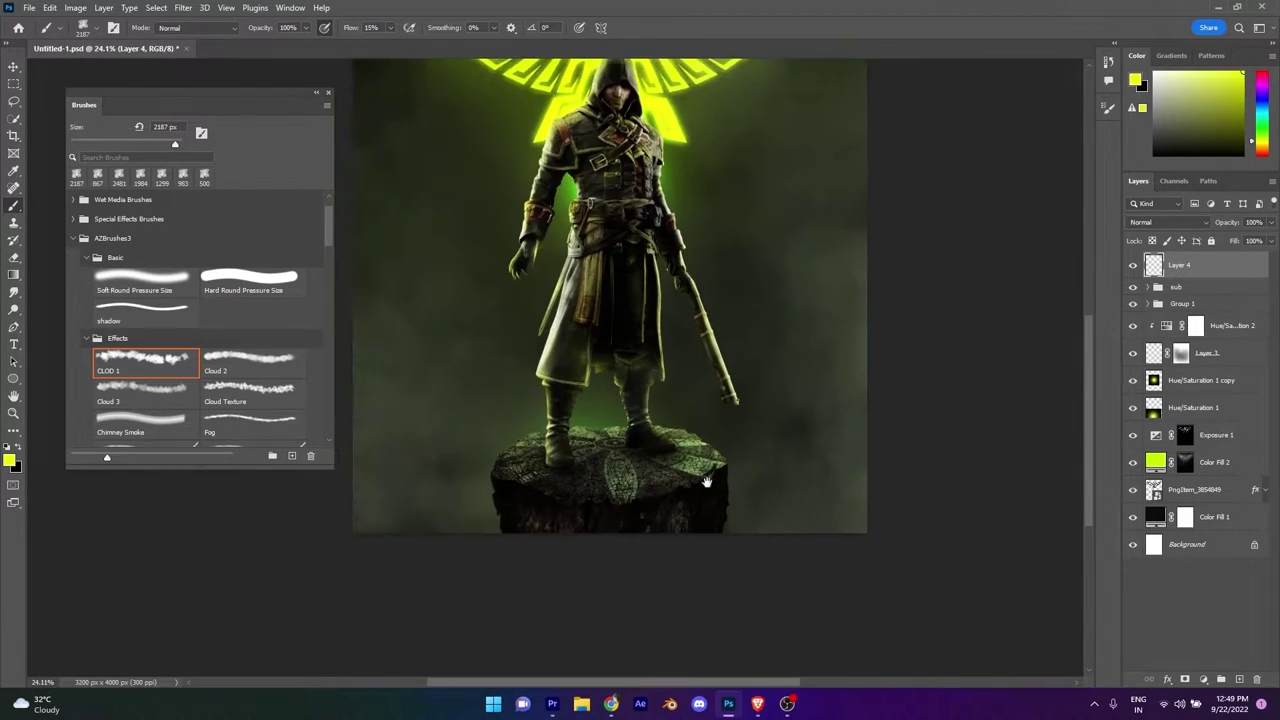
{"action": "left_click_drag", "start_coordinate": [348, 31], "coordinate": [384, 37]}
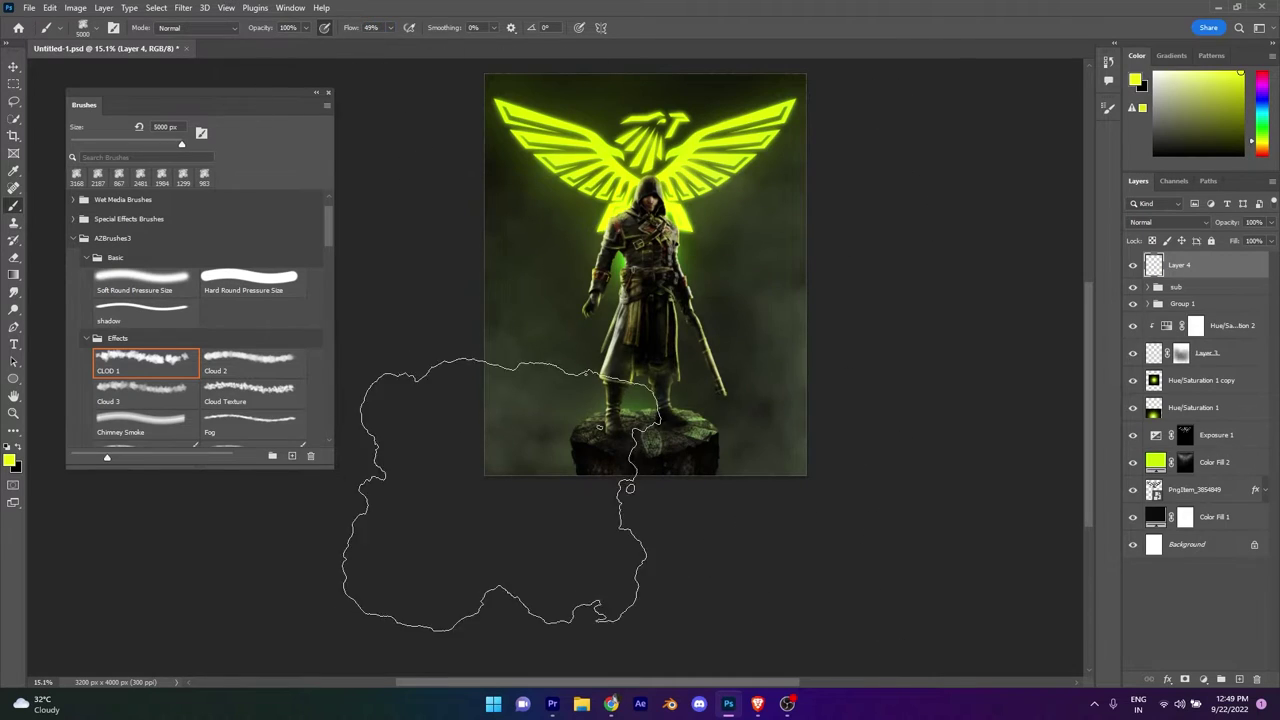
Pick the Fog brush and paint yellow-green fog at the lower left, then undo that stroke.
{"action": "right_click", "coordinate": [563, 256]}
{"action": "scroll", "coordinate": [700, 330], "scroll_direction": "down", "scroll_amount": 2, "text": "alt"}
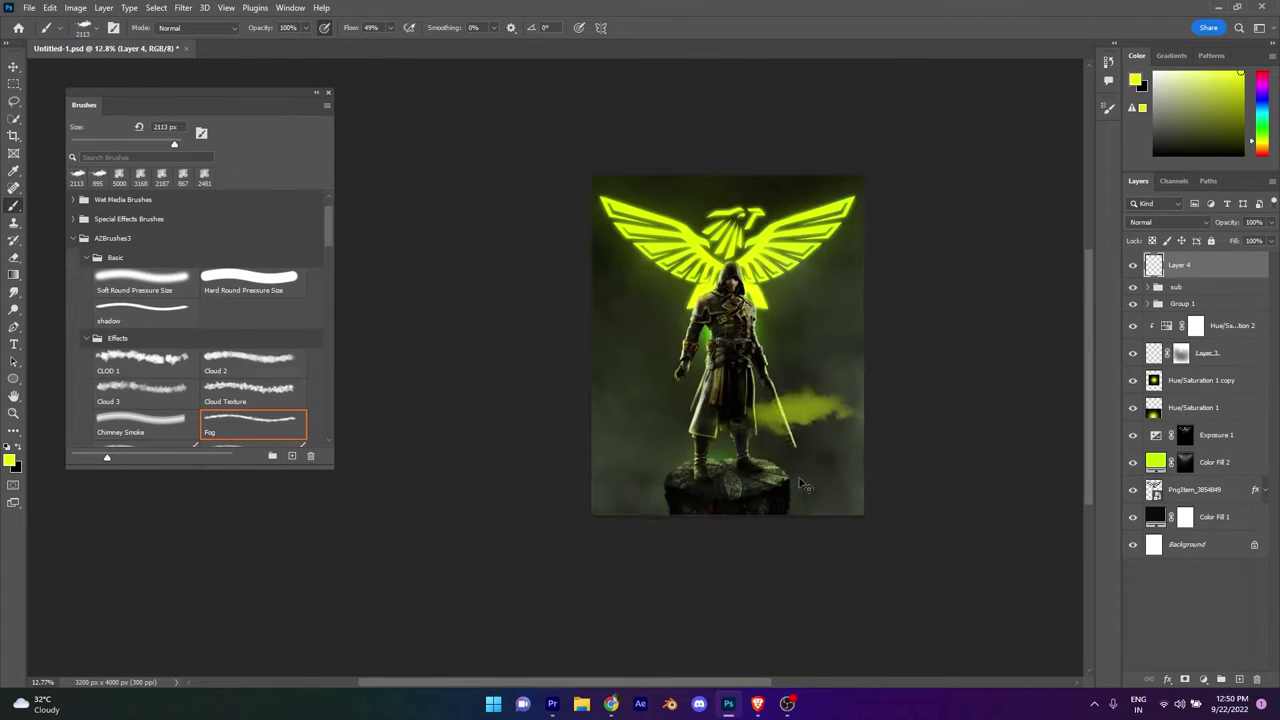
{"action": "right_click", "coordinate": [628, 299]}
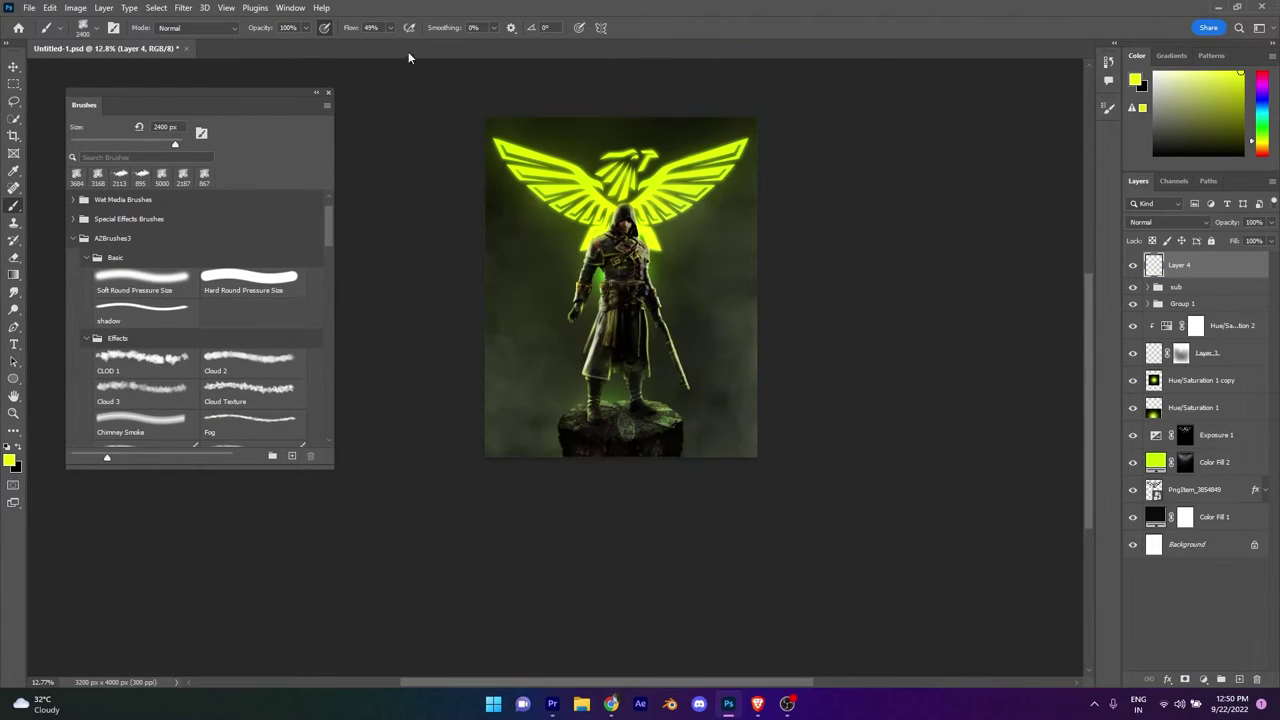
{"action": "scroll", "coordinate": [568, 420], "scroll_direction": "up", "scroll_amount": 5}
{"action": "left_click_drag", "start_coordinate": [422, 398], "coordinate": [575, 535]}
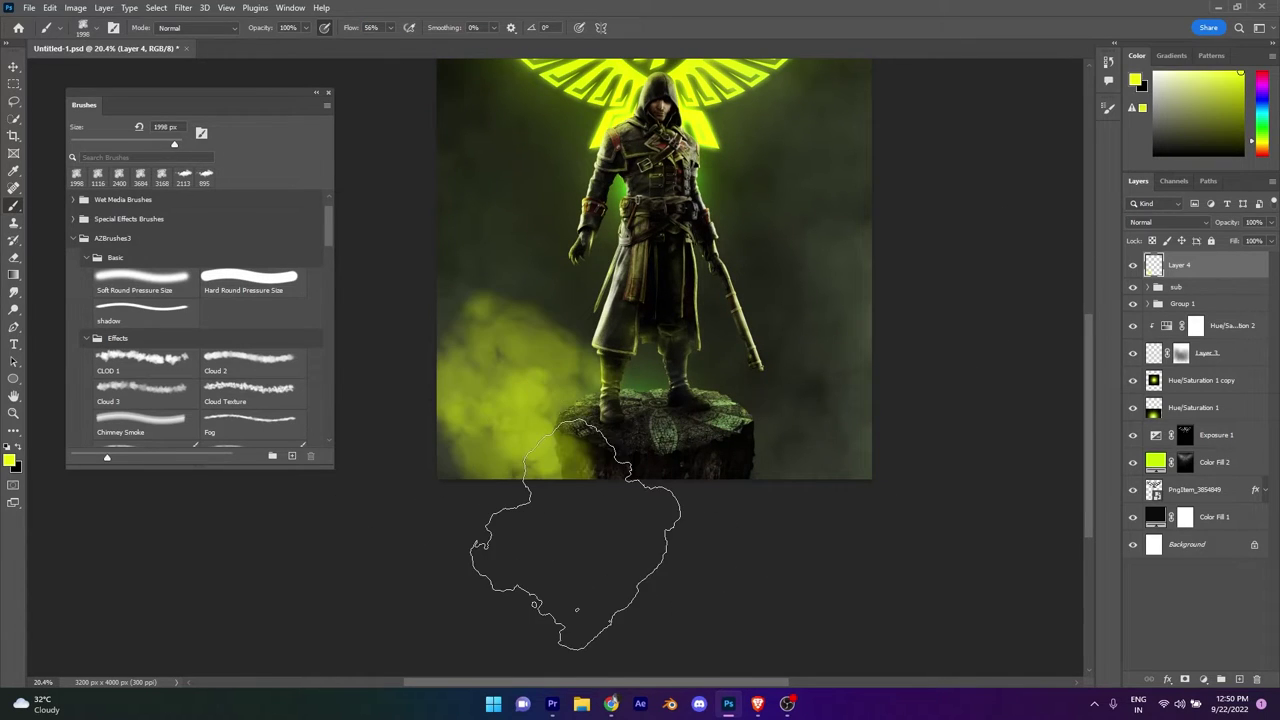
{"action": "key", "text": "ctrl+z"}
Repaint the lower-left yellow-green fog, then switch back to the CLOUD 1 brush.
{"action": "scroll", "coordinate": [836, 527], "scroll_direction": "down", "scroll_amount": 5}
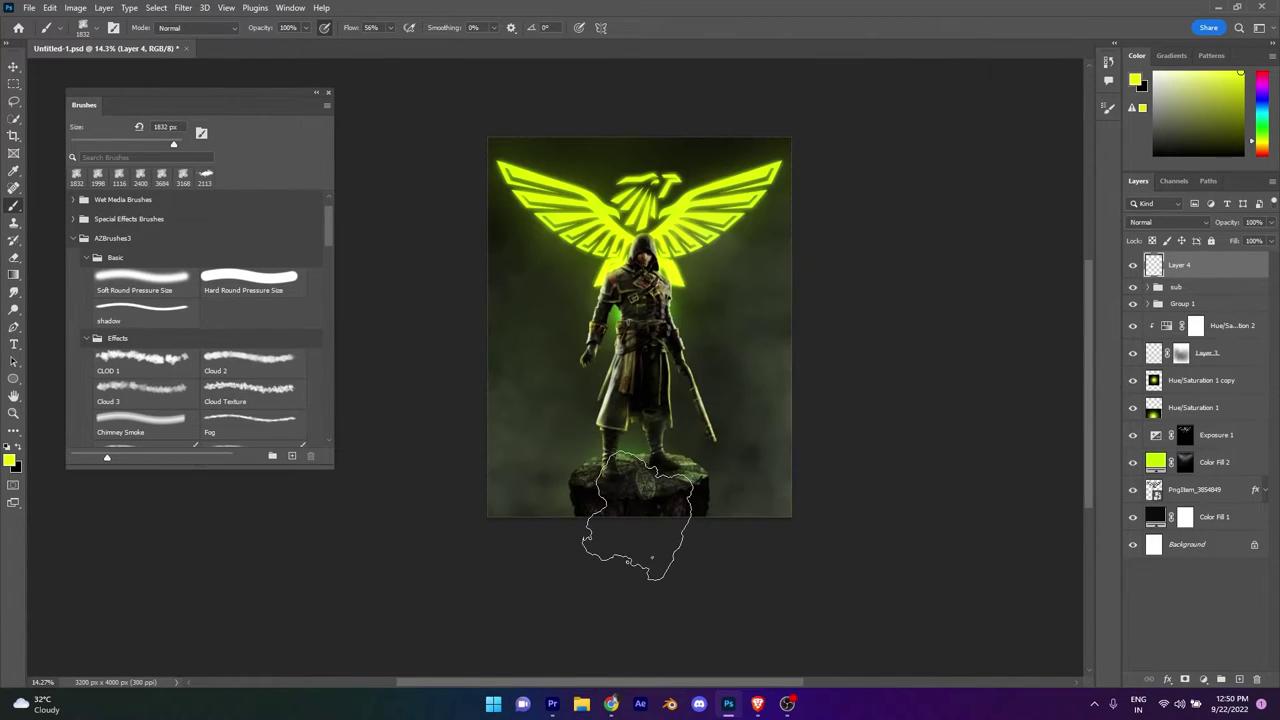
{"action": "scroll", "coordinate": [620, 530], "scroll_direction": "up", "scroll_amount": 6}
{"action": "scroll", "coordinate": [560, 540], "scroll_direction": "down", "scroll_amount": 3}
{"action": "left_click_drag", "start_coordinate": [470, 430], "coordinate": [500, 540]}
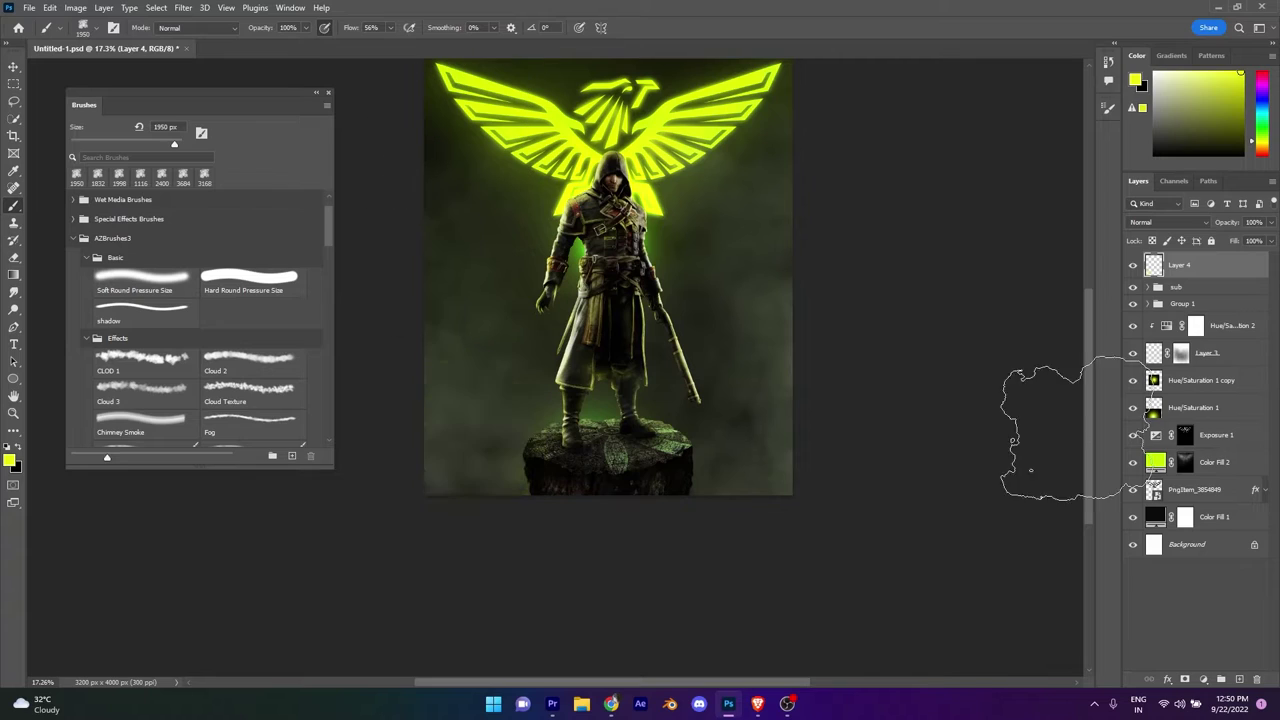
{"action": "right_click", "coordinate": [907, 184]}
{"action": "left_click", "coordinate": [449, 453]}
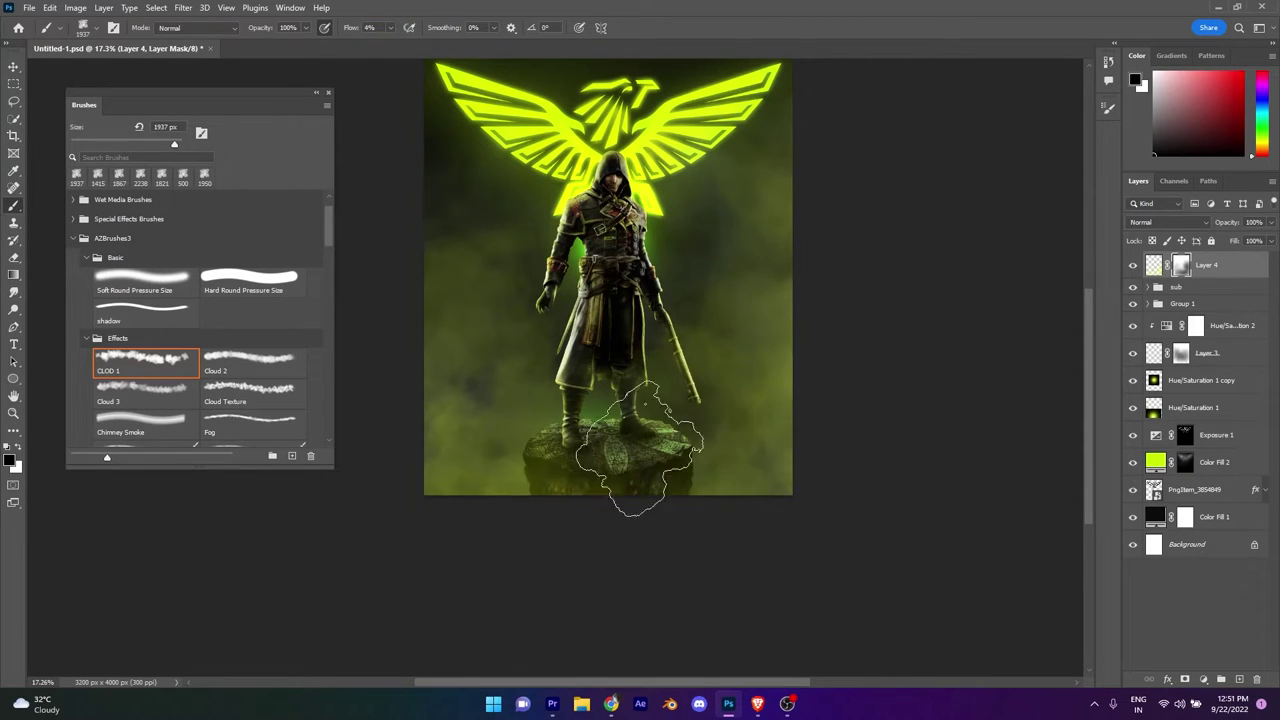
Target Layer 4's pixels instead of its mask, ready to paint more fog.
{"action": "scroll", "coordinate": [640, 450], "scroll_direction": "up", "scroll_amount": 1}
{"action": "left_click", "coordinate": [728, 170], "text": "alt"}
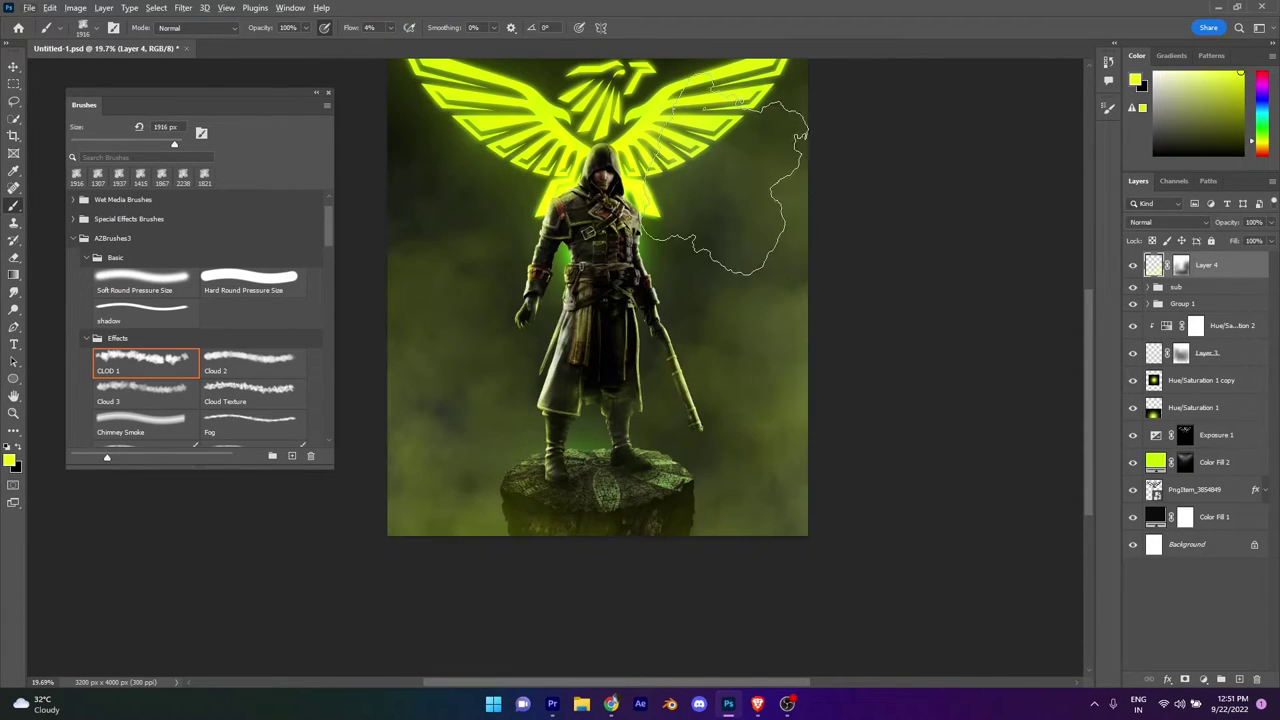
{"action": "scroll", "coordinate": [767, 165], "scroll_direction": "down", "scroll_amount": 9}
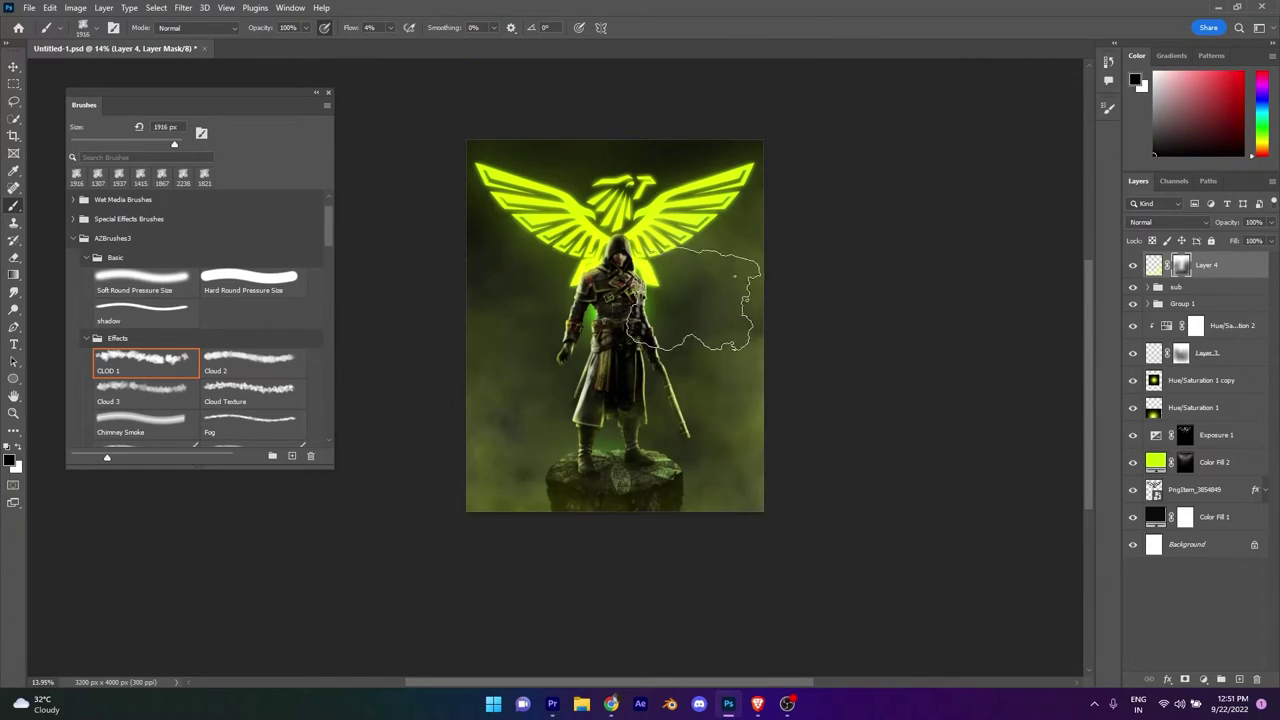